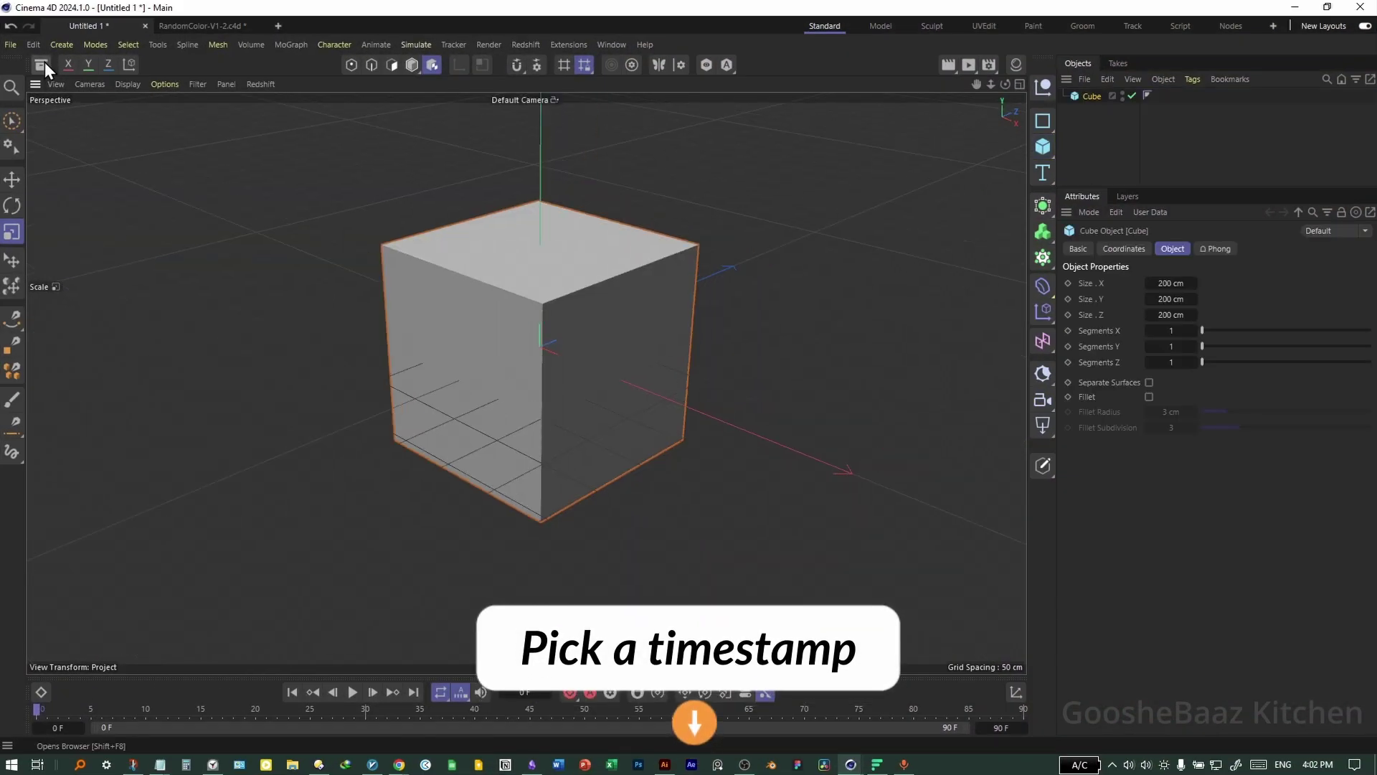
Step: Search the asset library for "axis" and add the Geometry Axis node operator as a child of the Cube
left_click(42, 64)
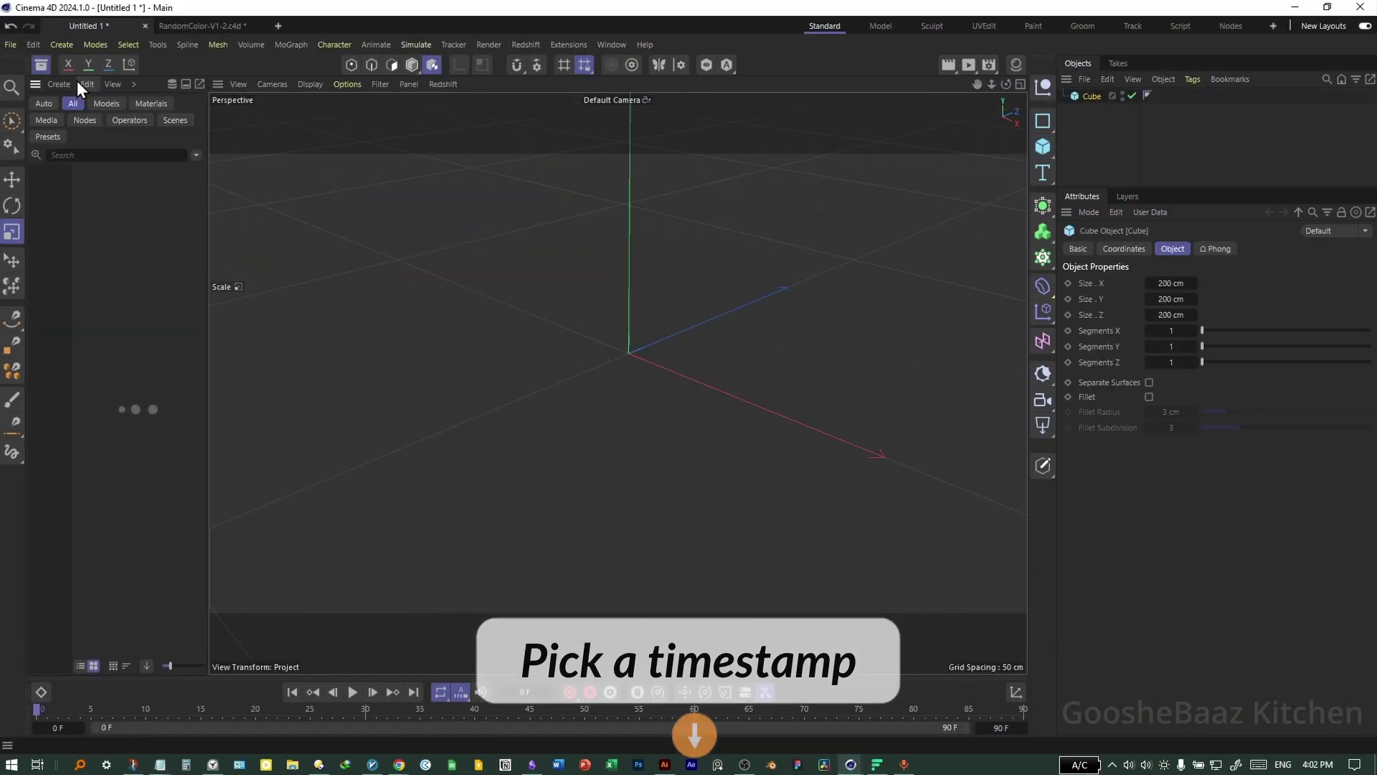
left_click_drag(207, 175, 260, 231)
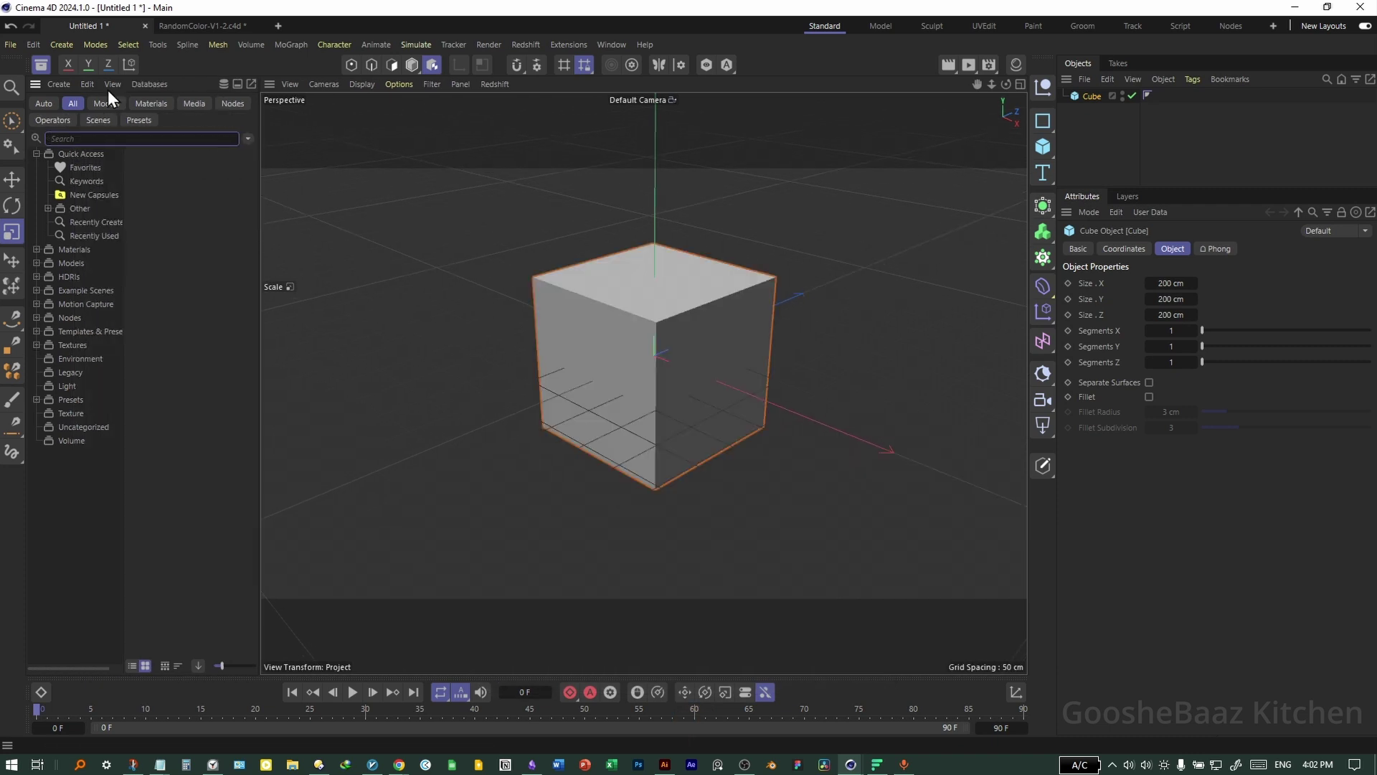
type("axis")
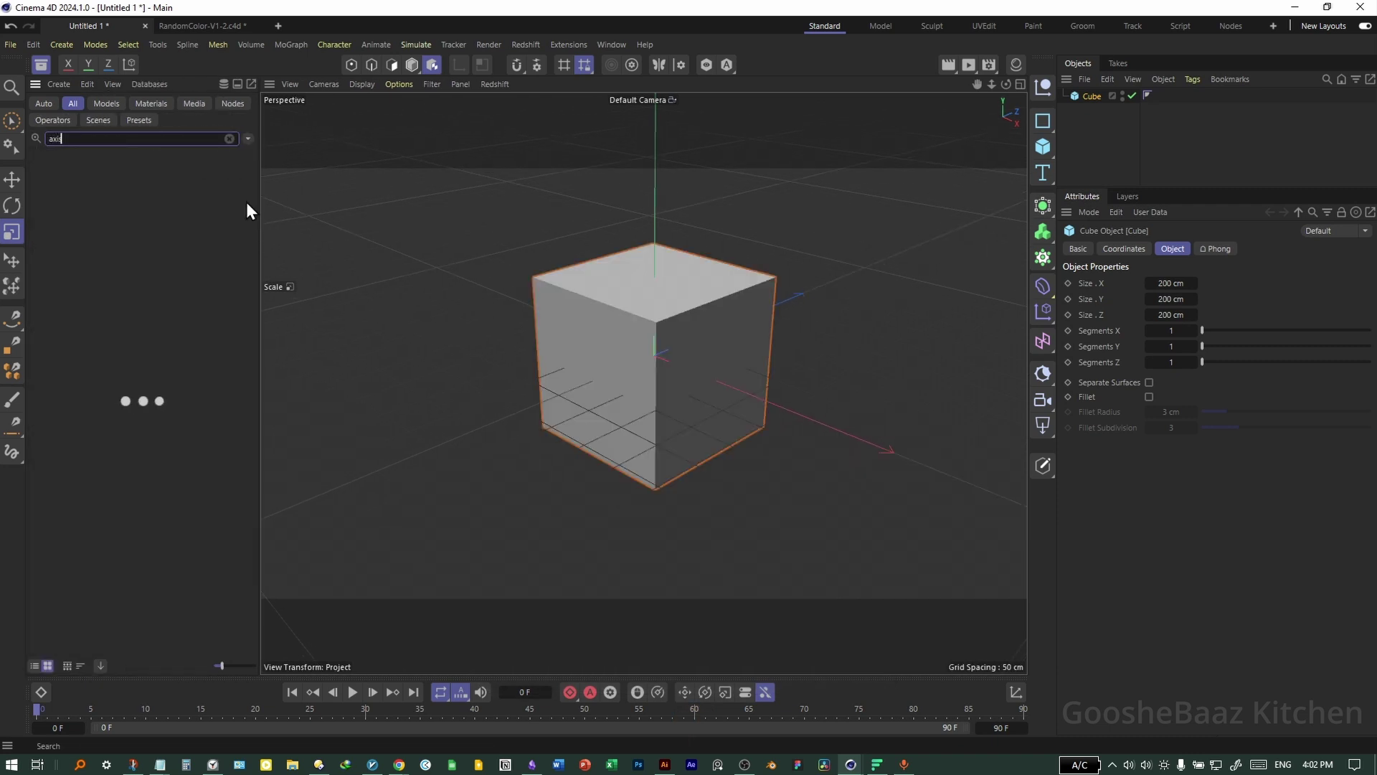
left_click_drag(54, 280, 1141, 128)
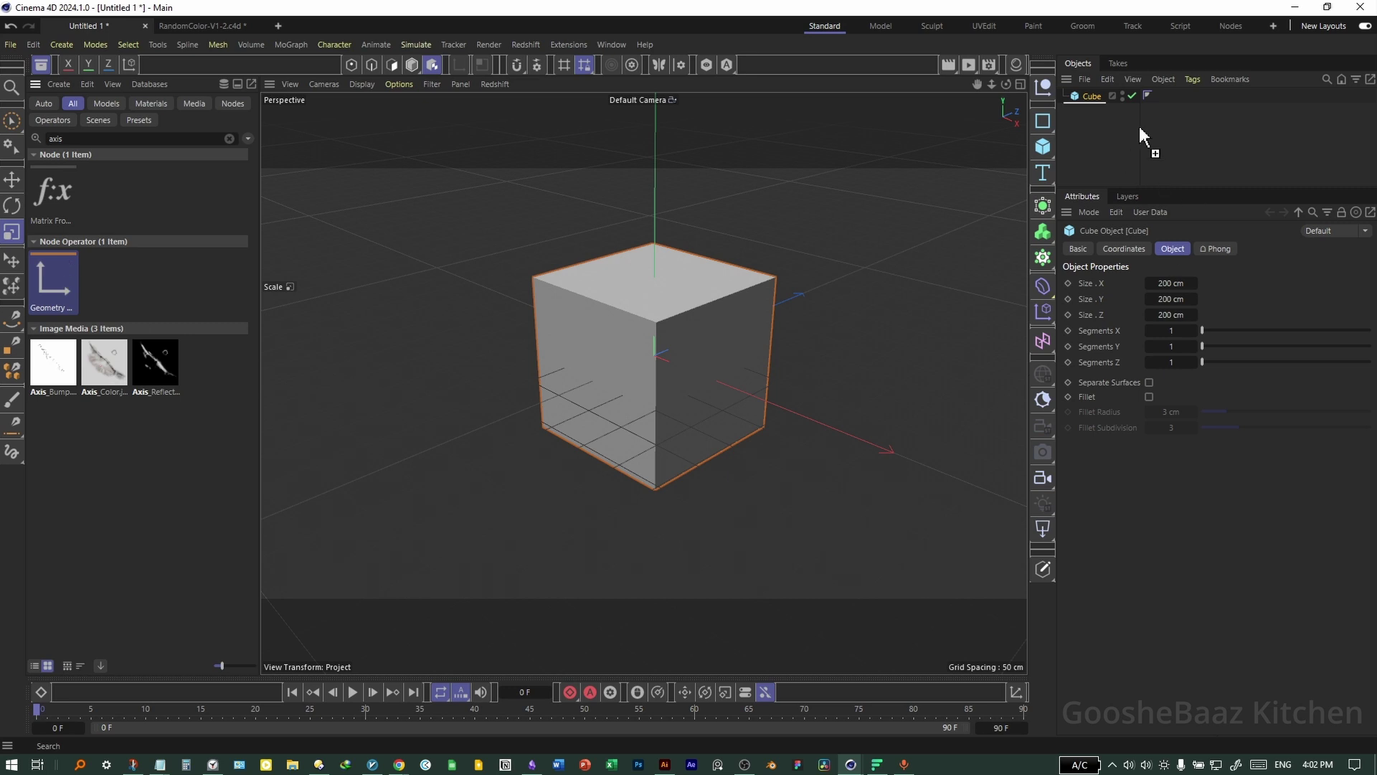
left_click_drag(1092, 89, 1092, 94)
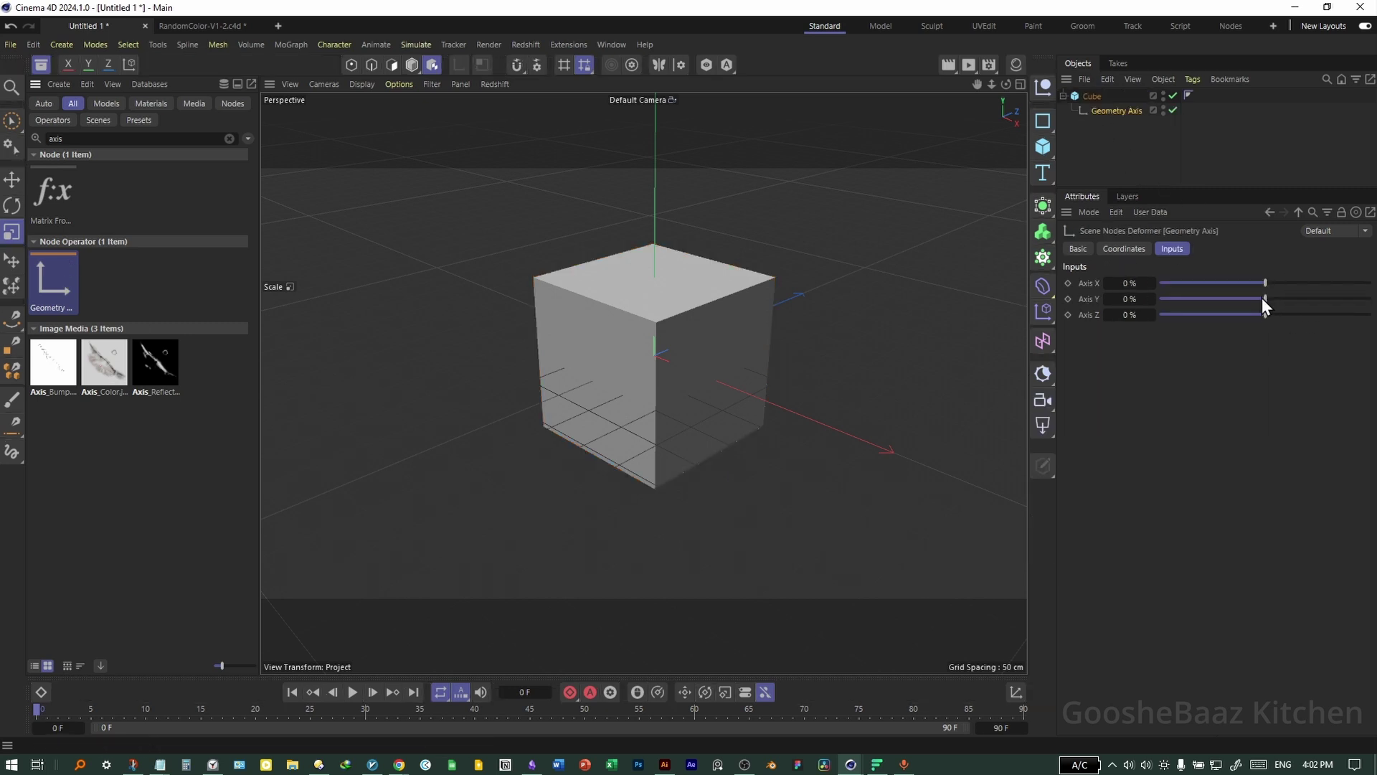
Step: Set the Geometry Axis's Axis Y to 100% and close the asset library
left_click_drag(1266, 298, 1371, 298)
middle_click_drag(705, 381, 686, 457, "alt")
key("shift+F8")
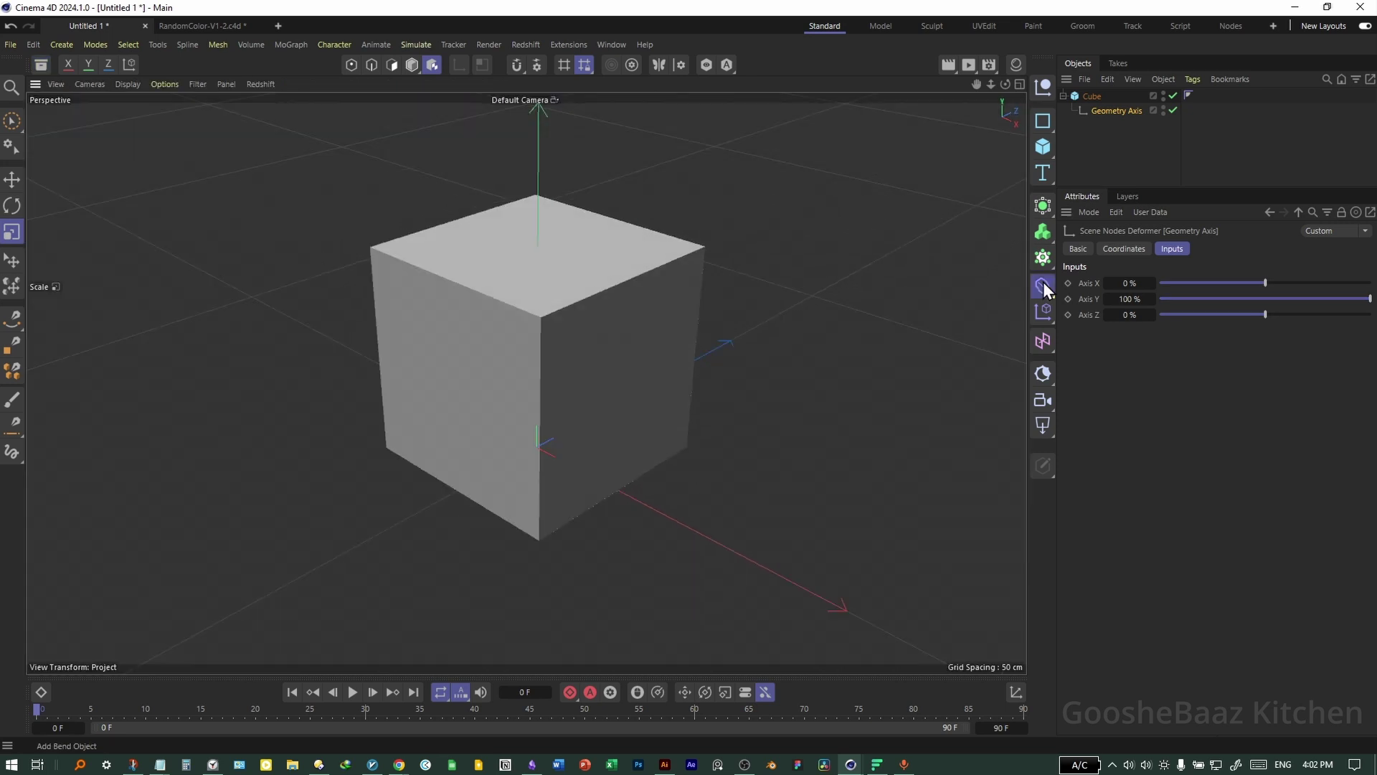
Step: Add a Taper deformer under the Cube and switch the viewport display to Gouraud Shading (Lines)
left_click(1043, 285)
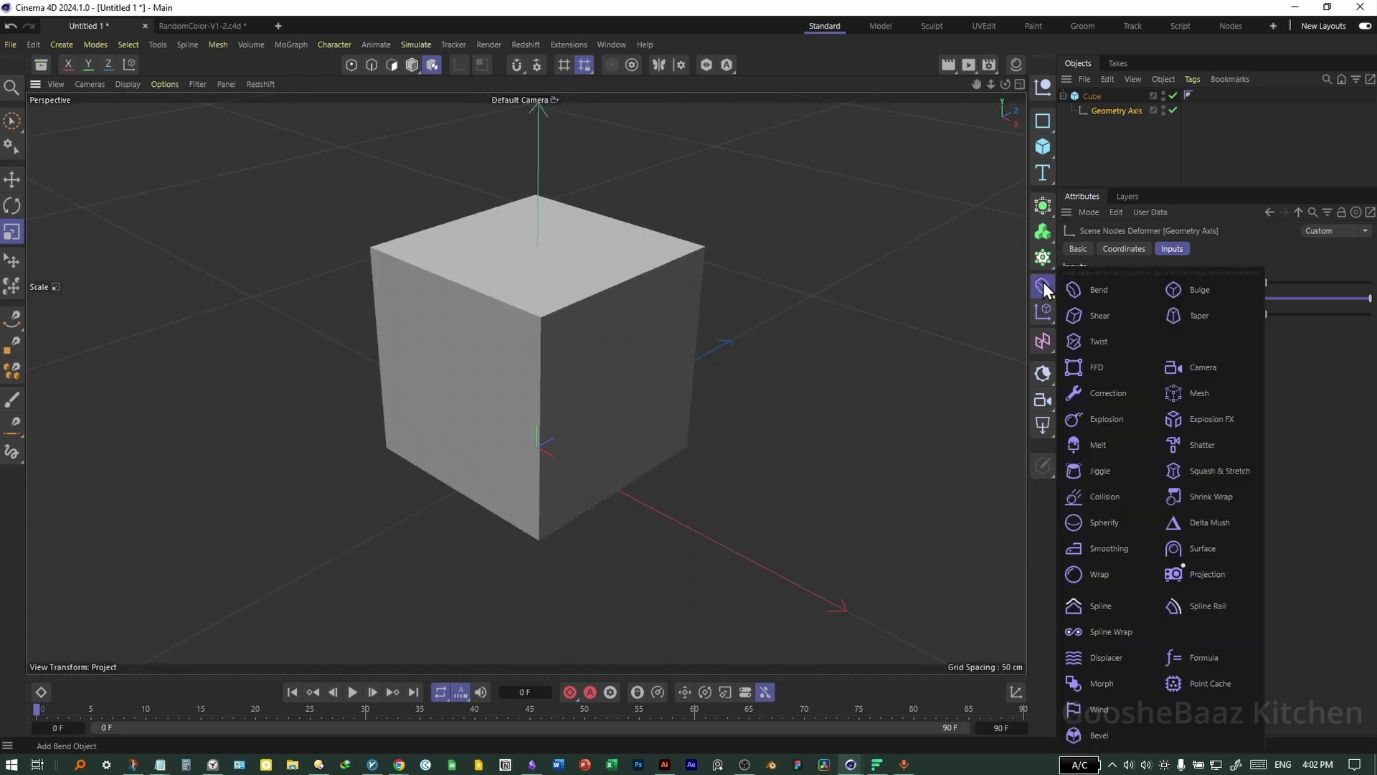
left_click(1220, 322)
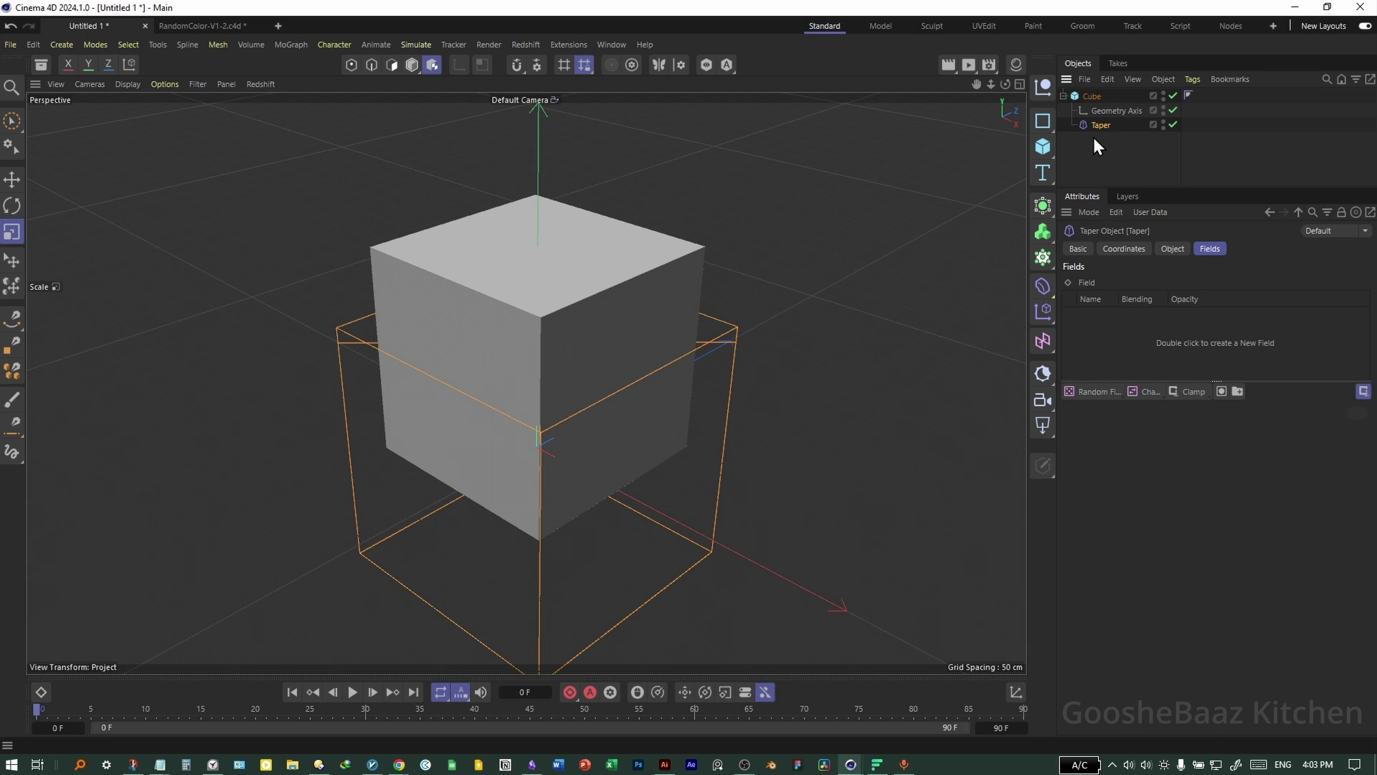
left_click(127, 84)
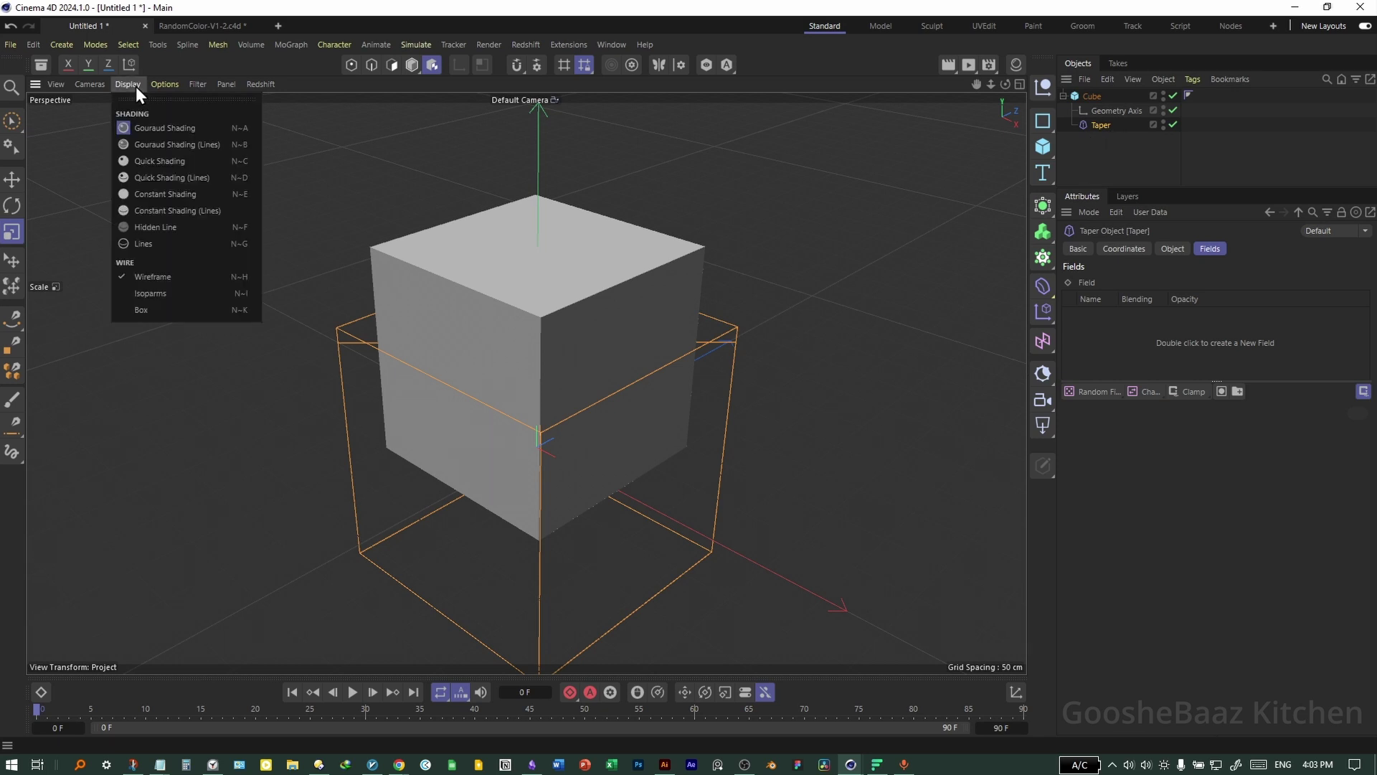
left_click(178, 144)
Step: Set the Cube's X, Y and Z segments to 4
left_click(1092, 95)
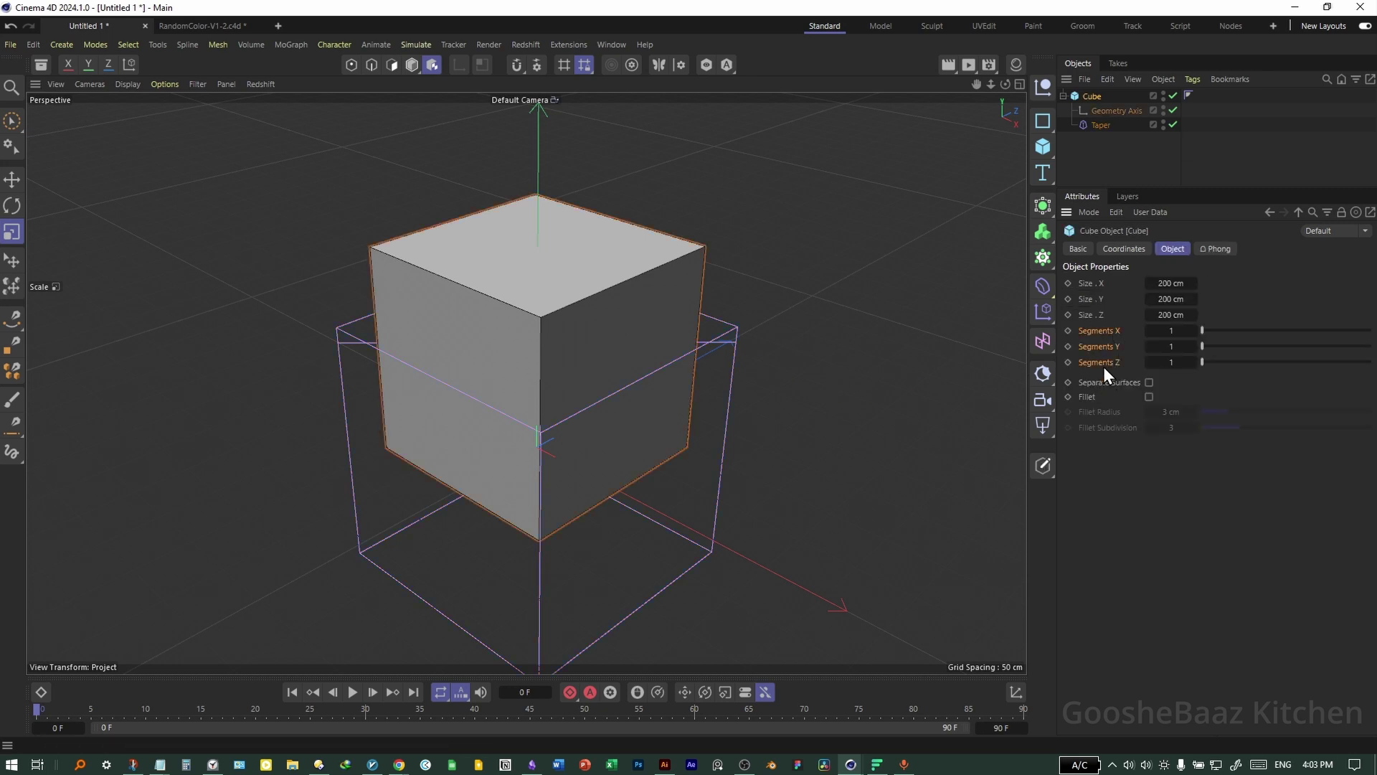
left_click(1195, 330)
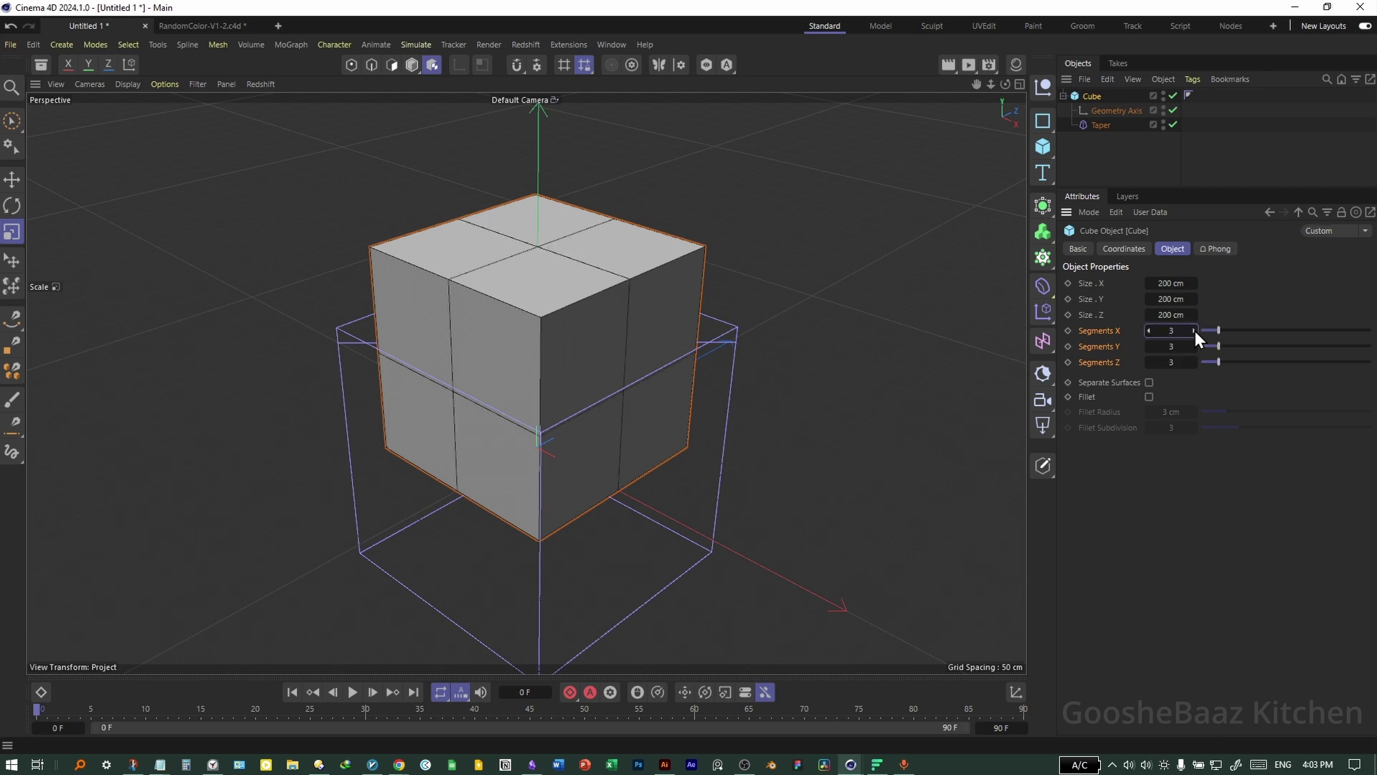
left_click(1195, 330)
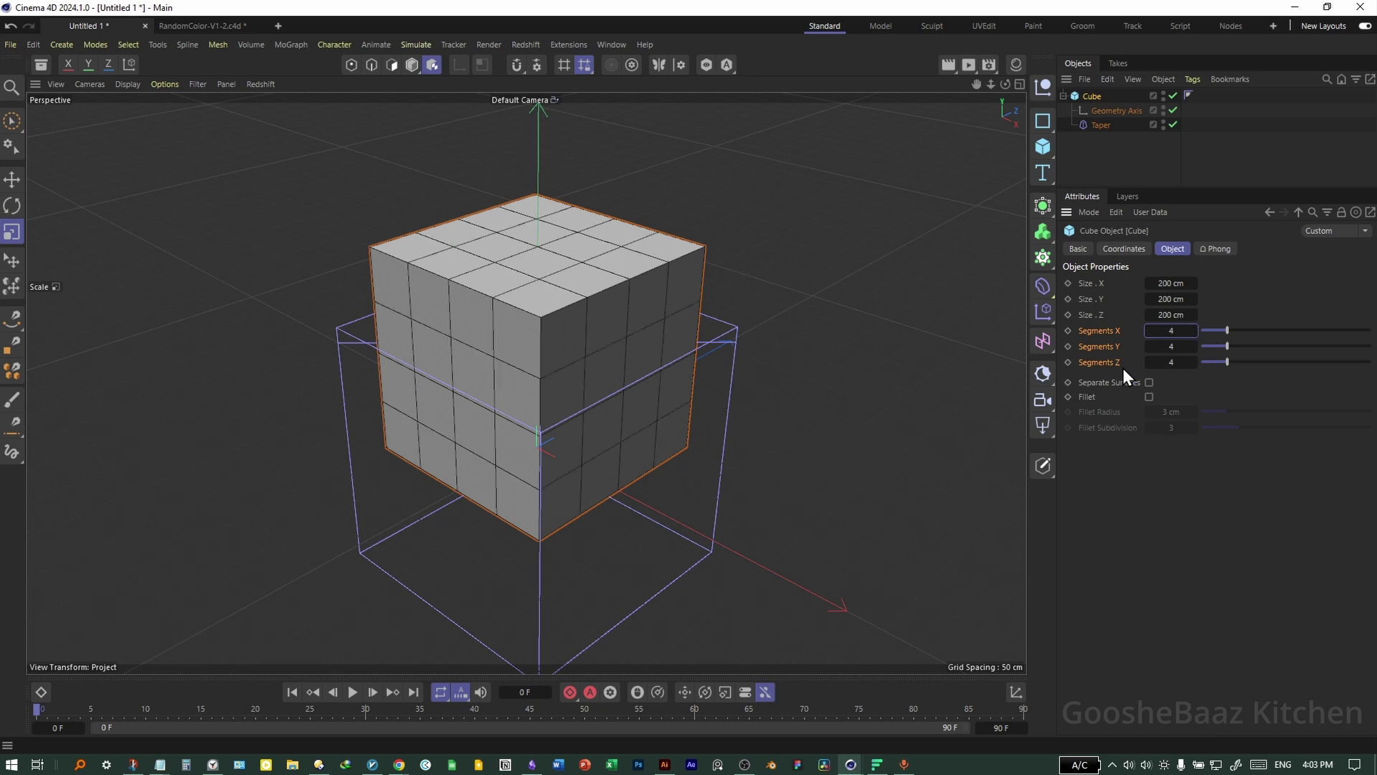
Step: Set the Taper deformer's strength to 7%
left_click(798, 445)
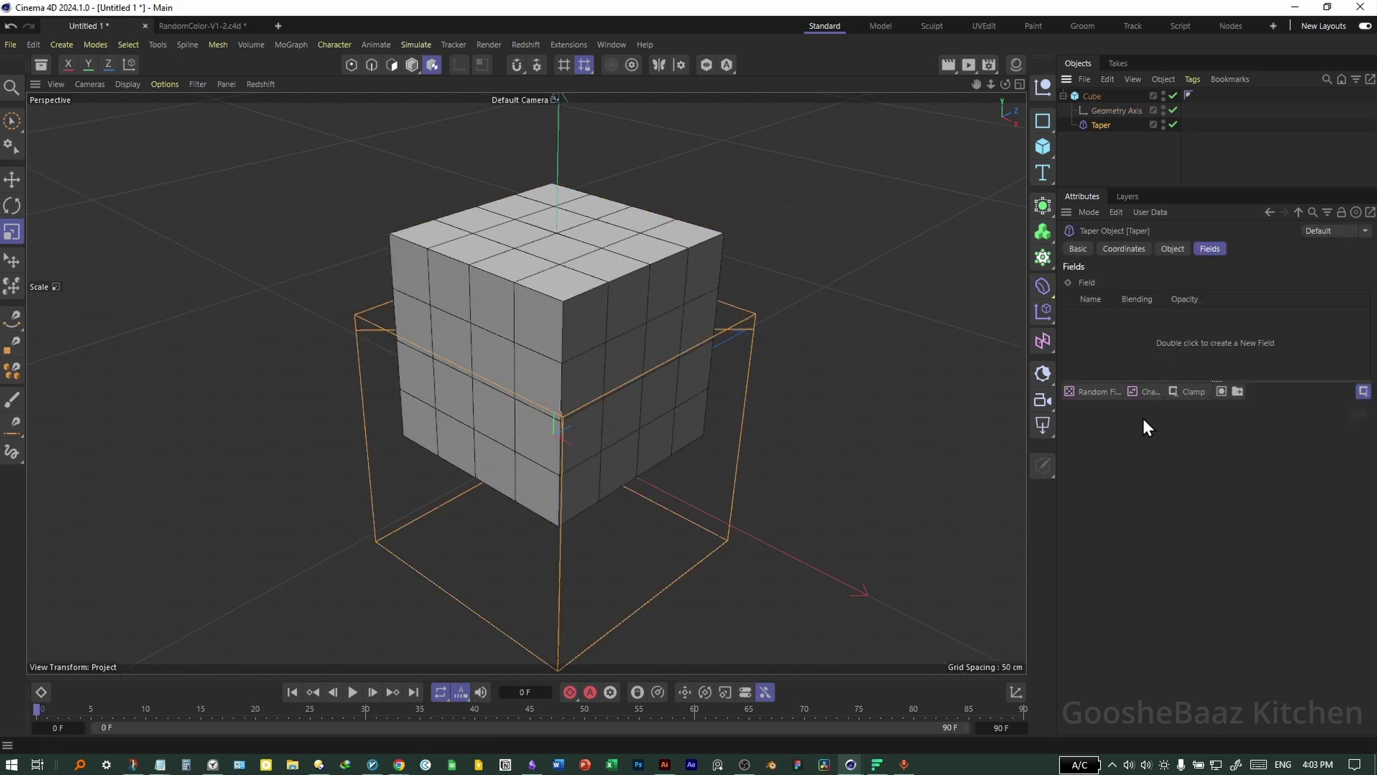
left_click(1173, 249)
left_click_drag(1180, 348, 1282, 340)
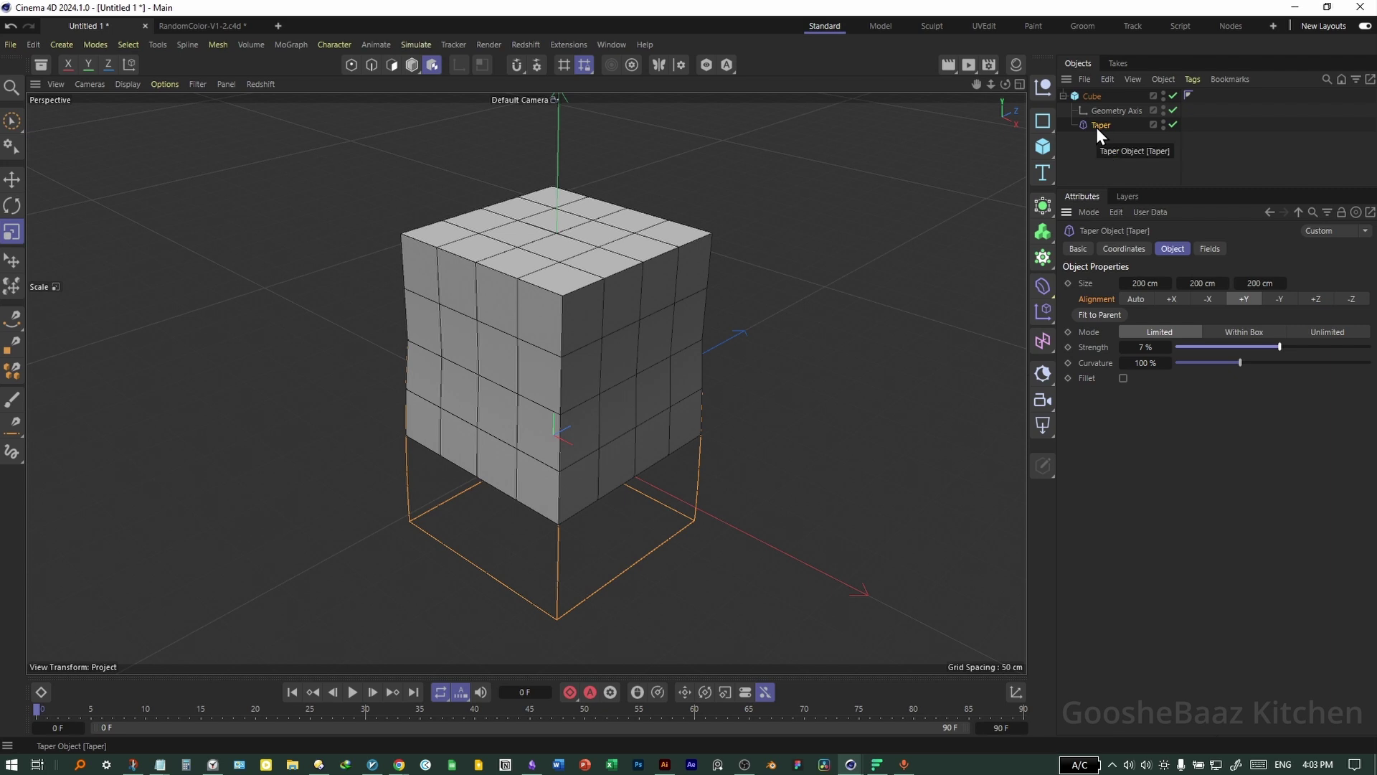
Step: Move the Taper out of the Cube, place both under a new Connect generator, and fit the Taper to its parent
left_click_drag(1096, 127, 1104, 158)
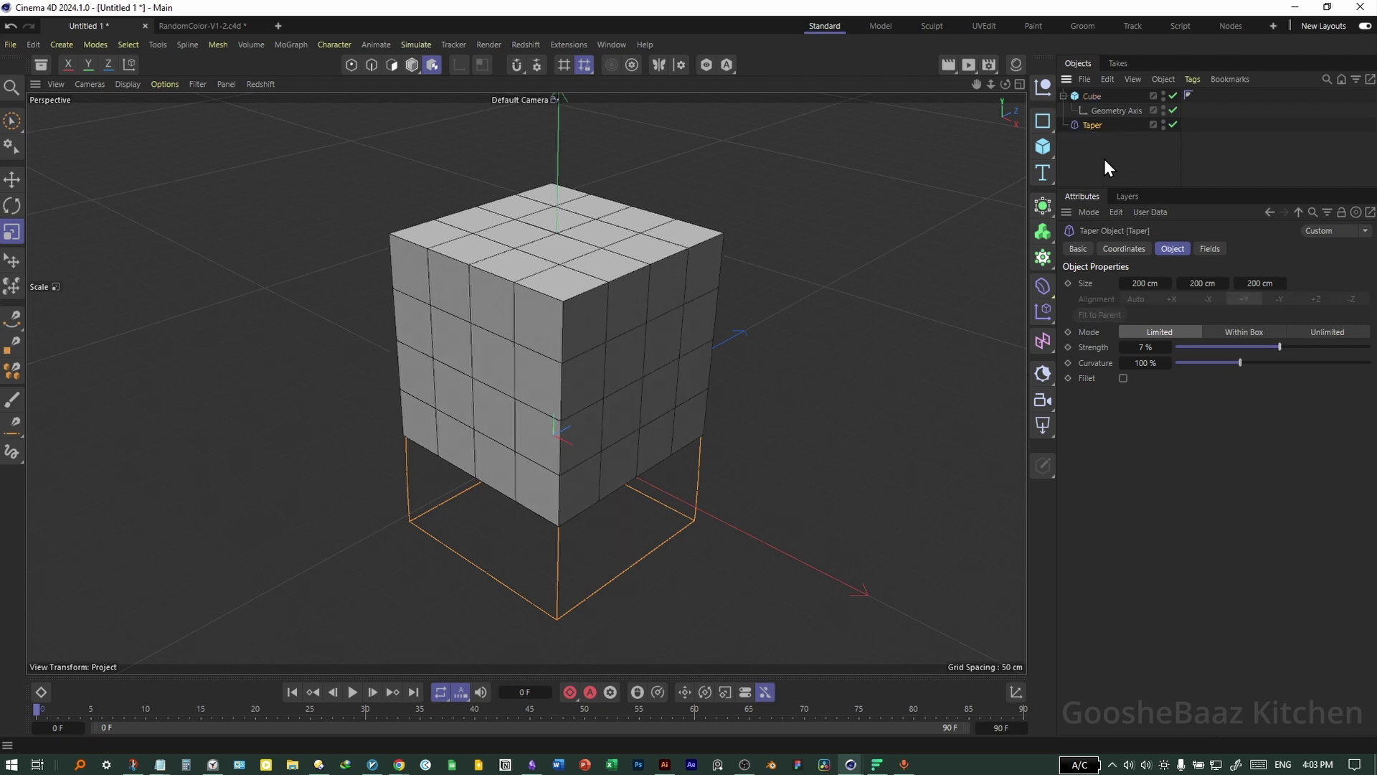
left_click(1096, 112)
left_click(1043, 231)
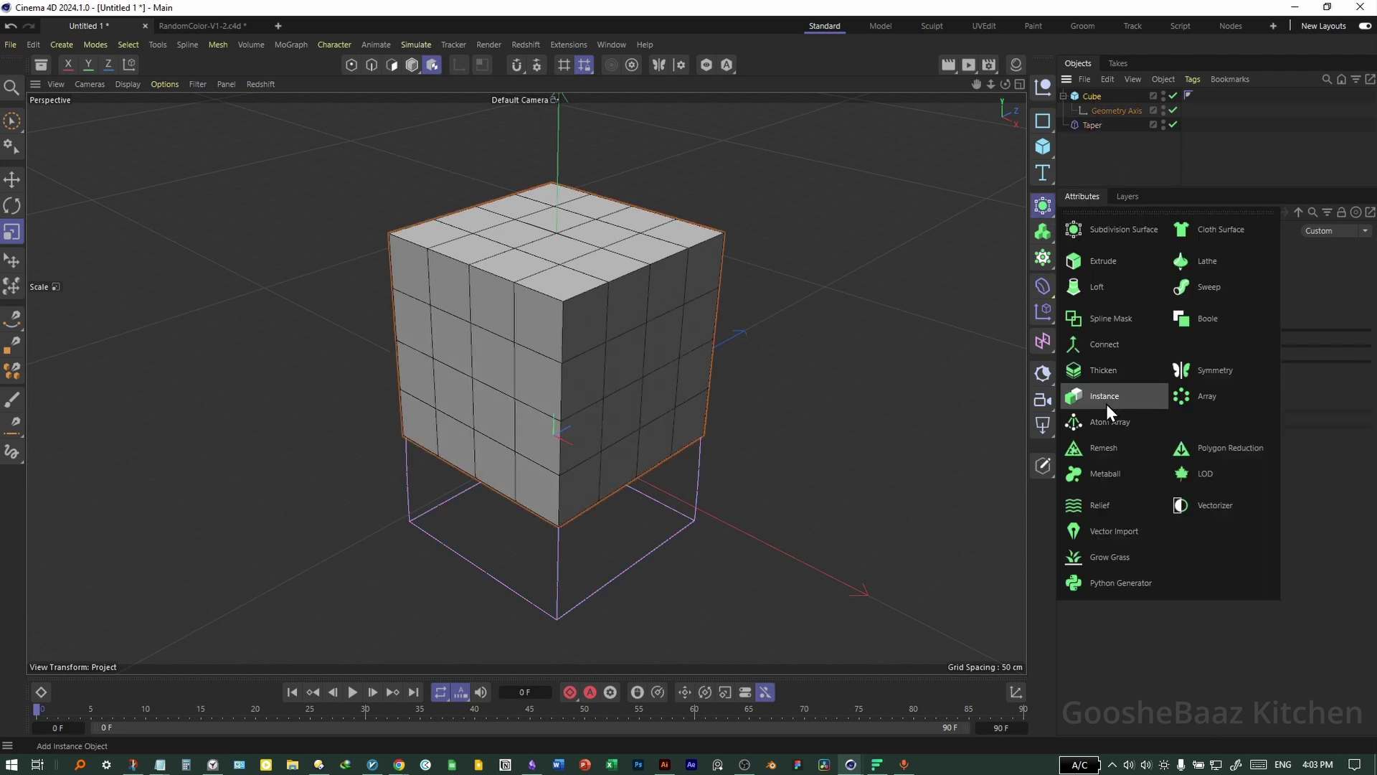
left_click(1106, 400)
left_click_drag(1094, 110, 1102, 101)
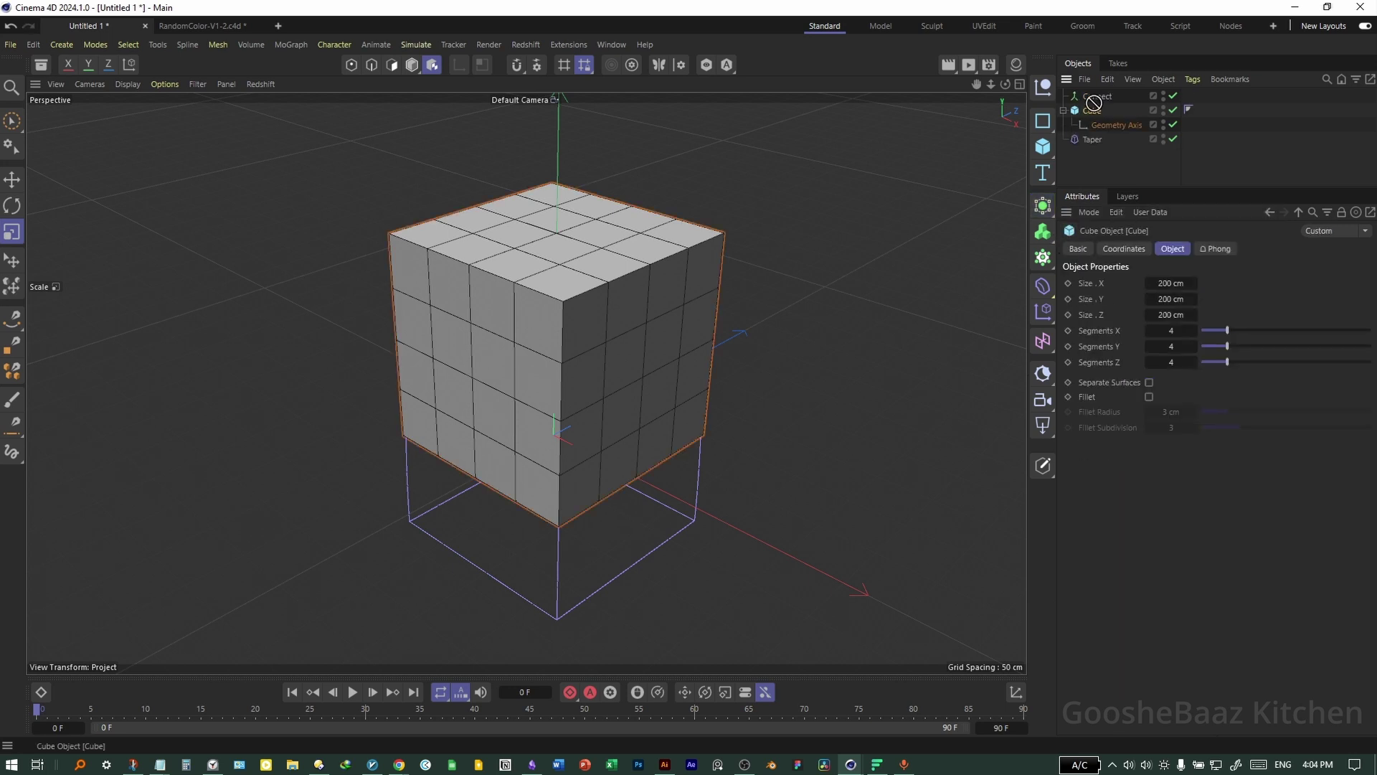
left_click(1100, 314)
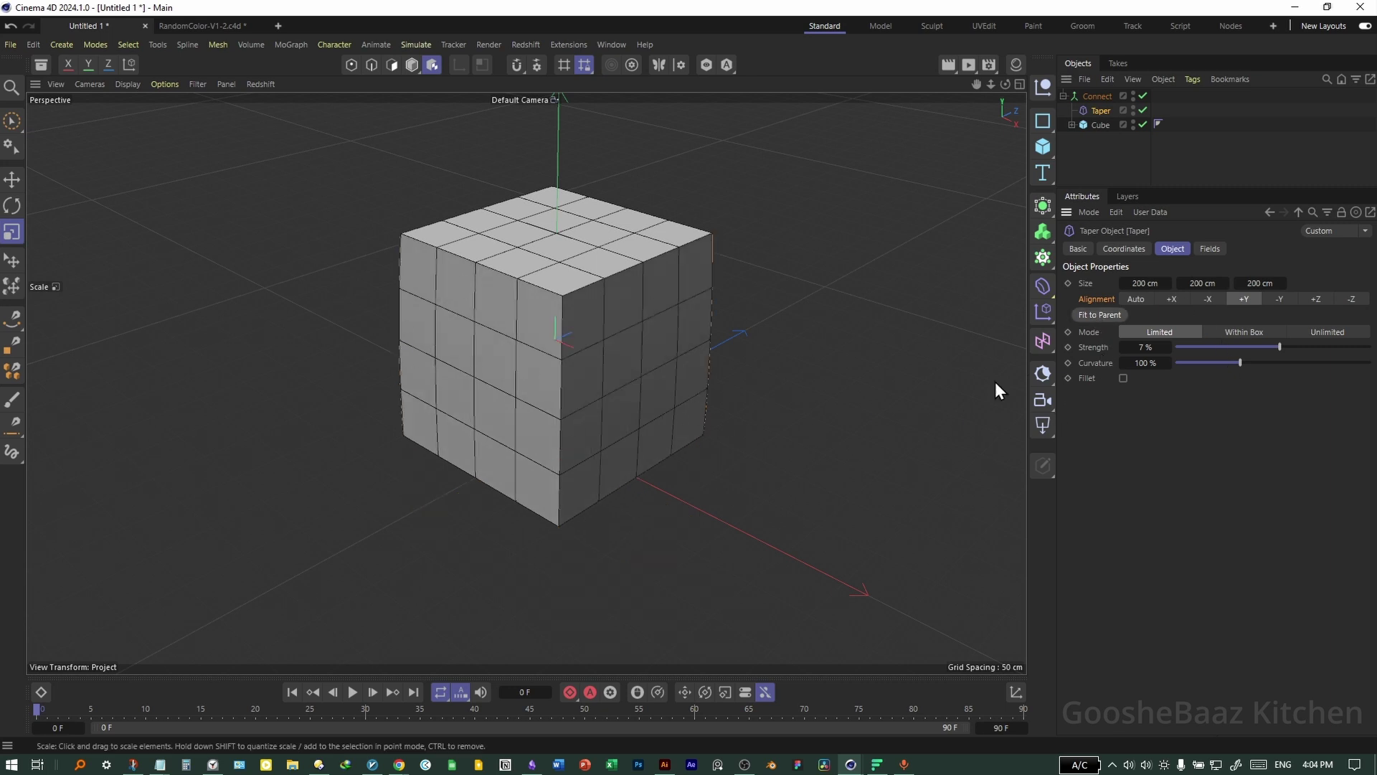
Step: Set the Taper's strength to 40% and its curvature to 26%
left_click_drag(1279, 347, 1194, 373)
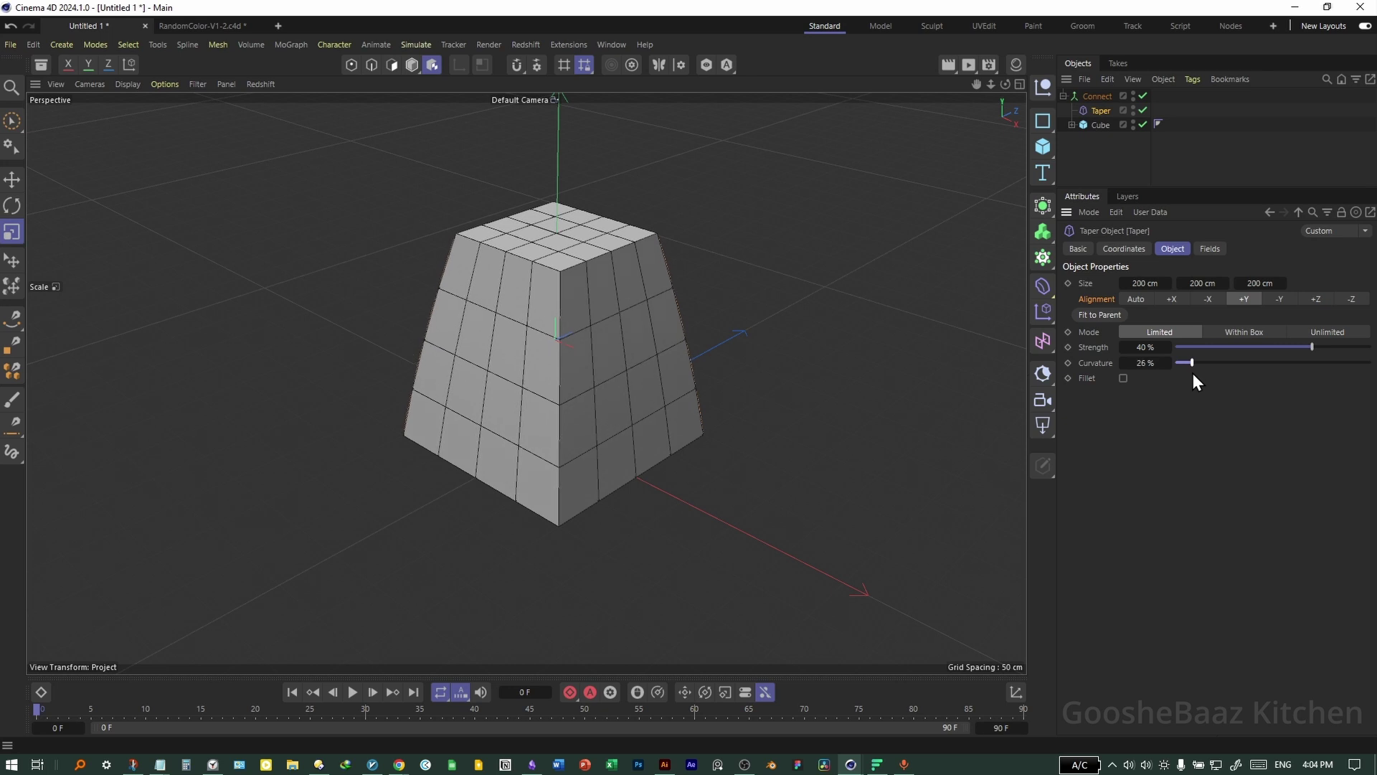
left_click(891, 425)
scroll(891, 425, "up", 1)
Step: Set the Cube's X, Y and Z segments to 3
left_click(1101, 124)
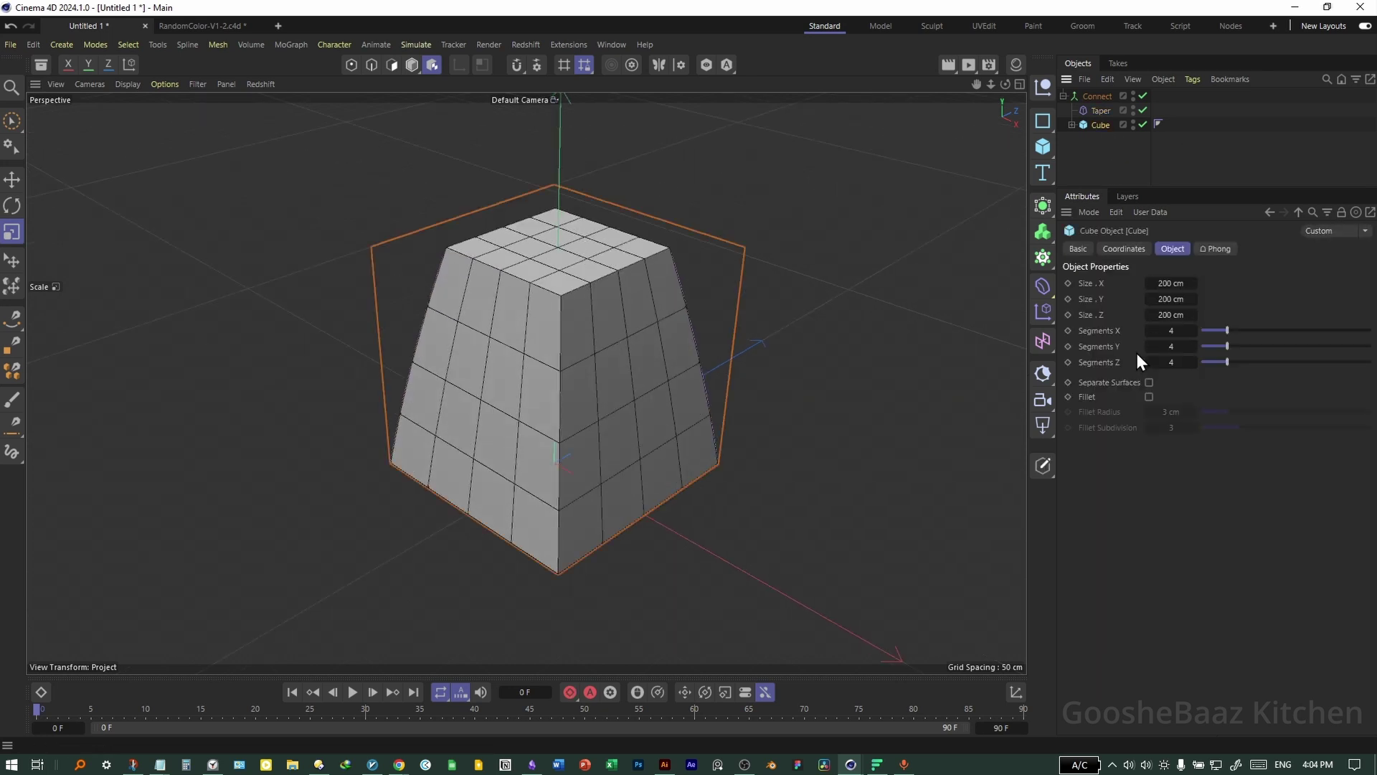
left_click_drag(1100, 334, 1154, 343)
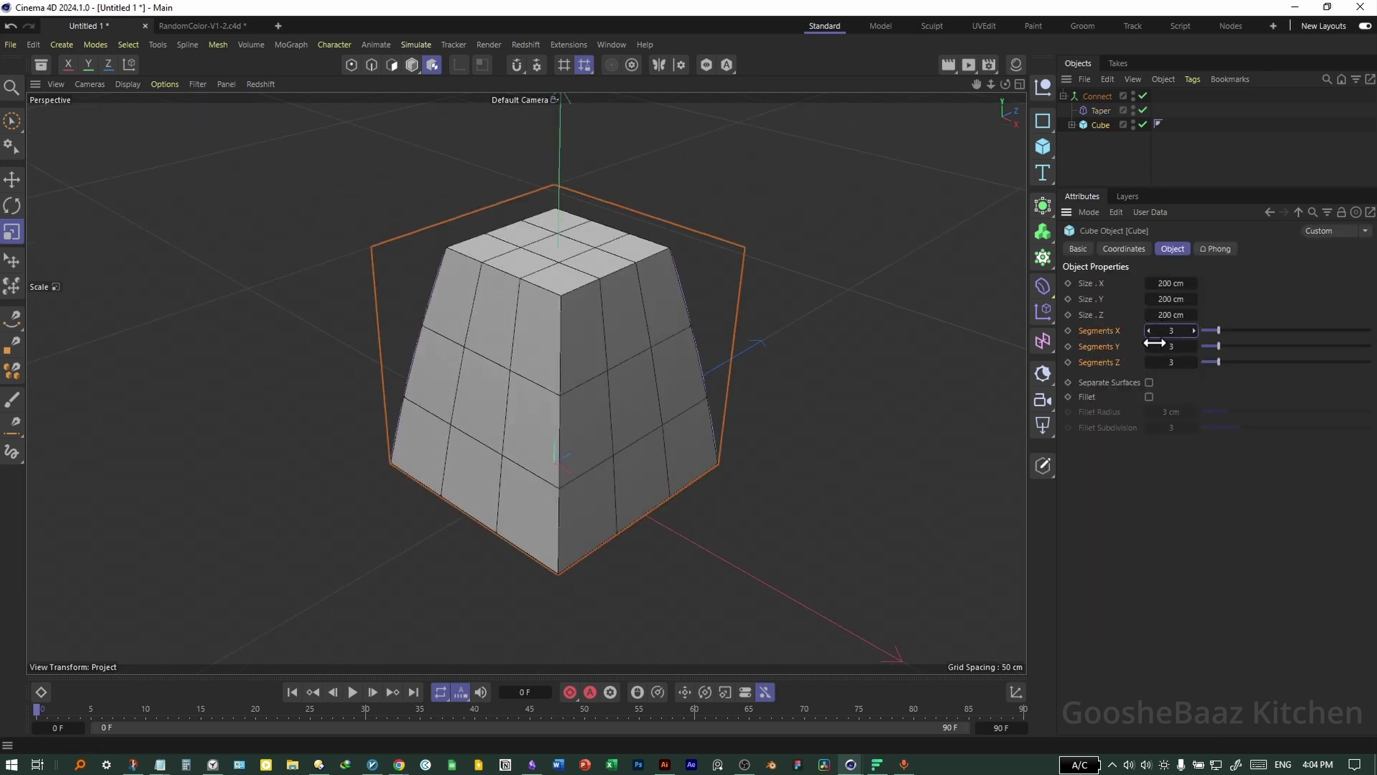
left_click(1170, 135)
Step: Add a Correction deformer inside the Connect object, between the Taper and the Cube
left_click(1044, 285)
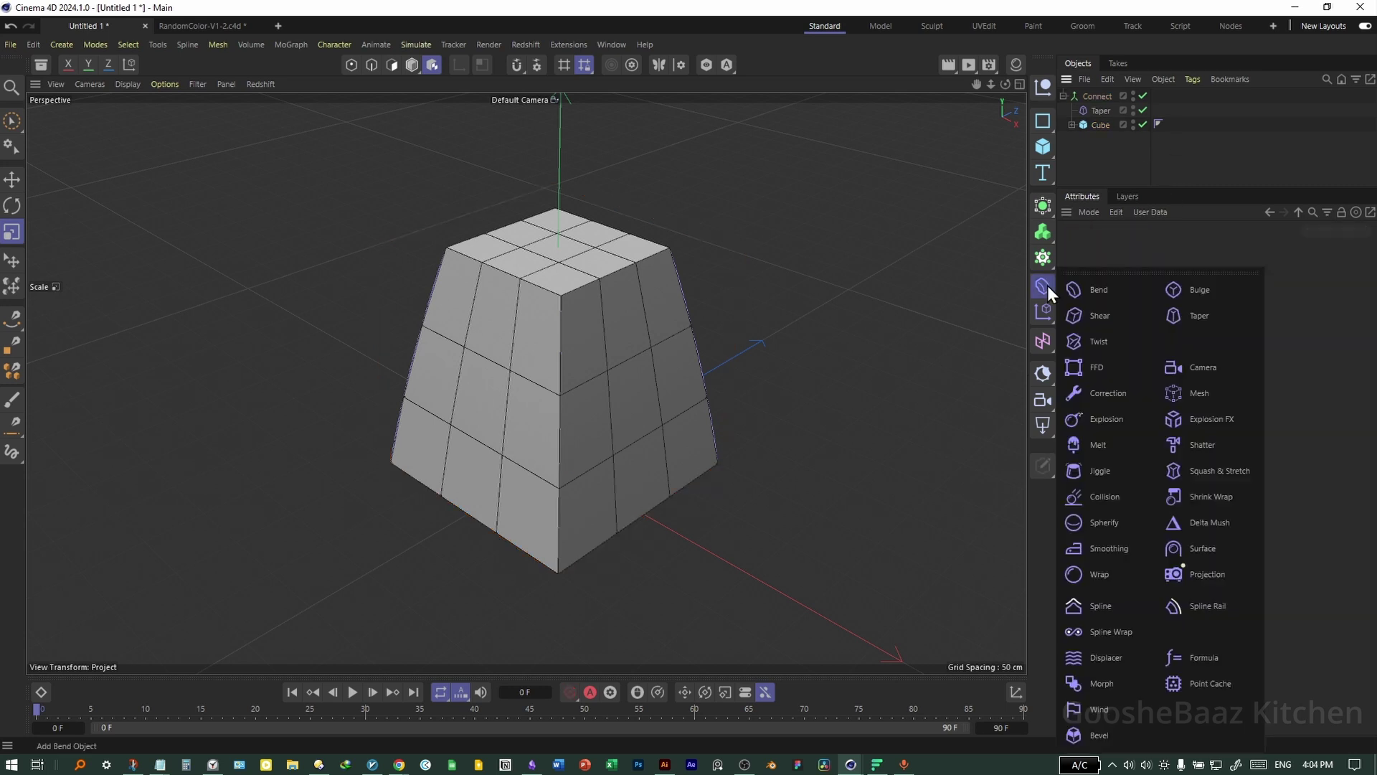
left_click(1119, 393)
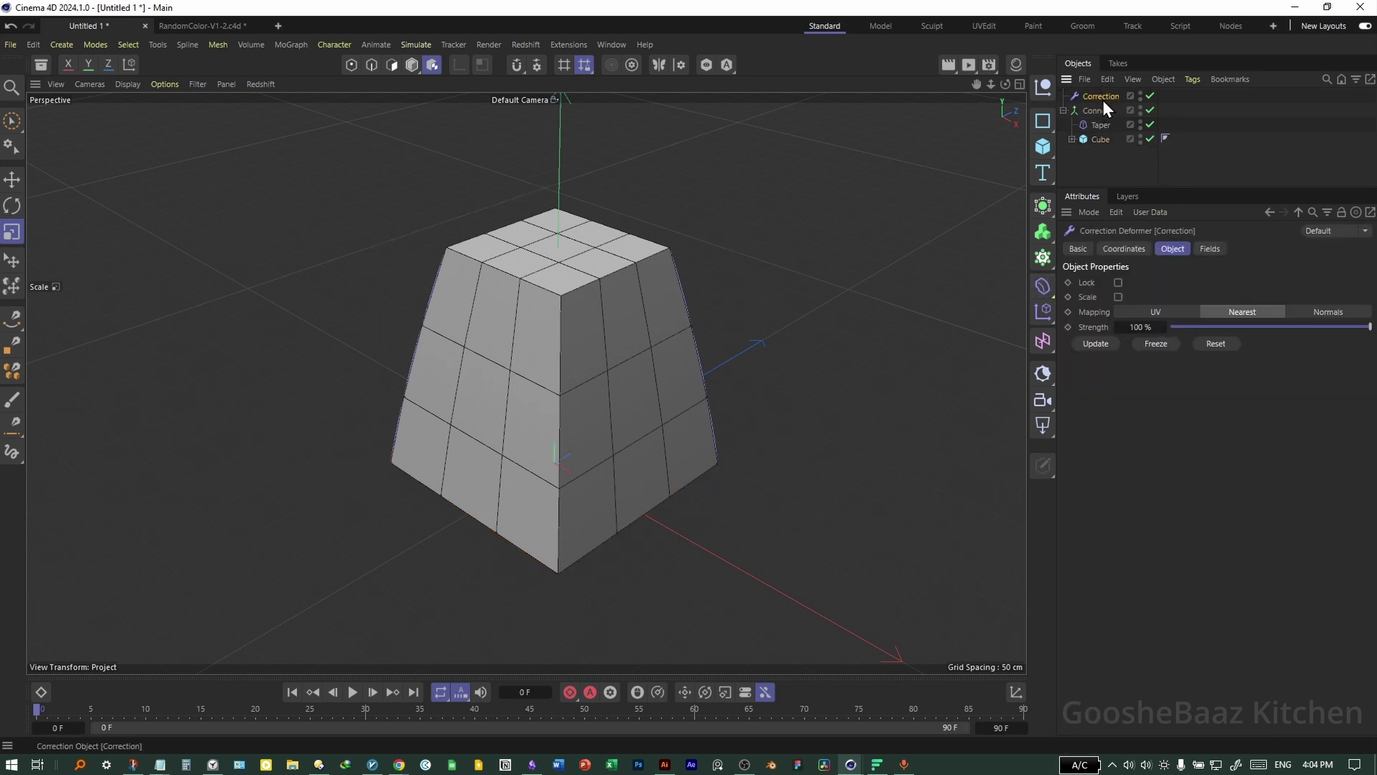
left_click_drag(1103, 99, 1109, 129)
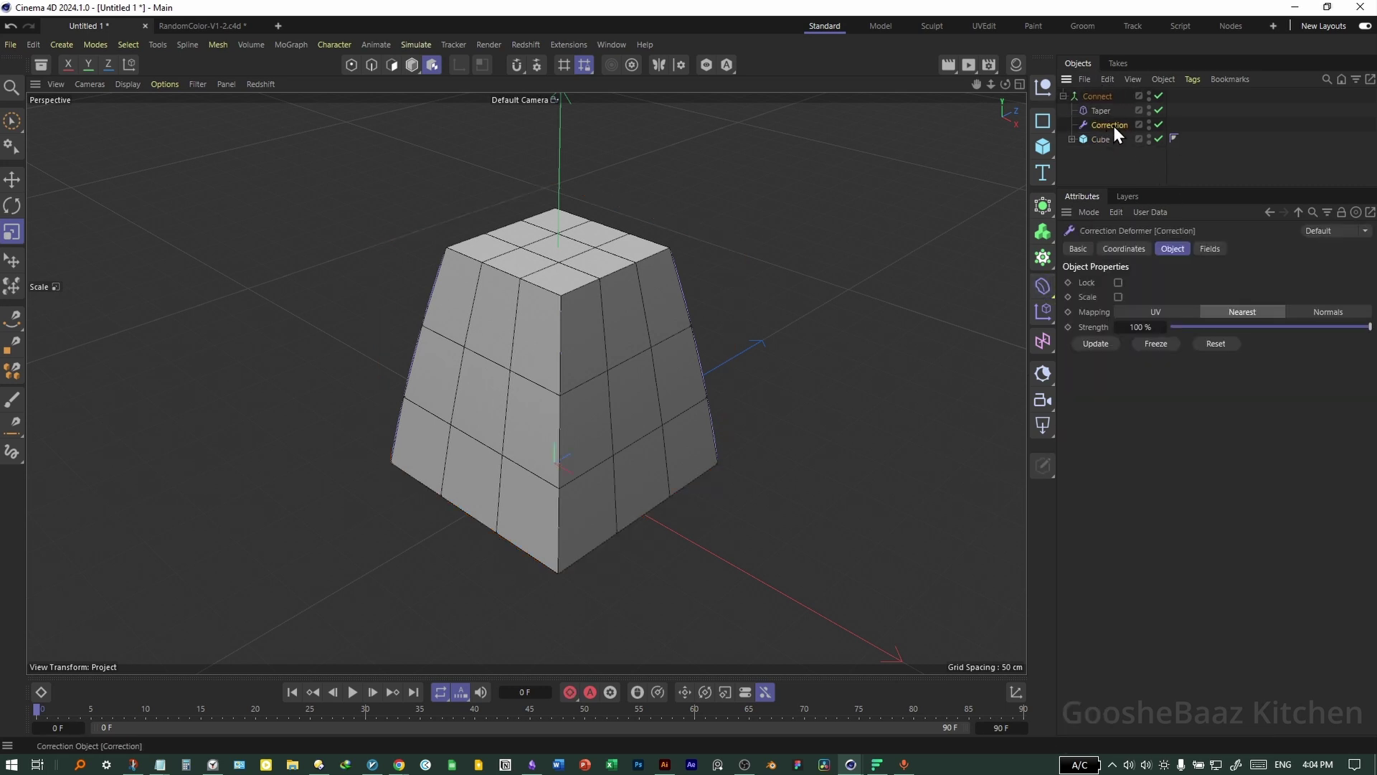
Step: Through the Correction deformer, move the centre polygon of the Cube's top face slightly downward to form a shallow dip
left_click(393, 67)
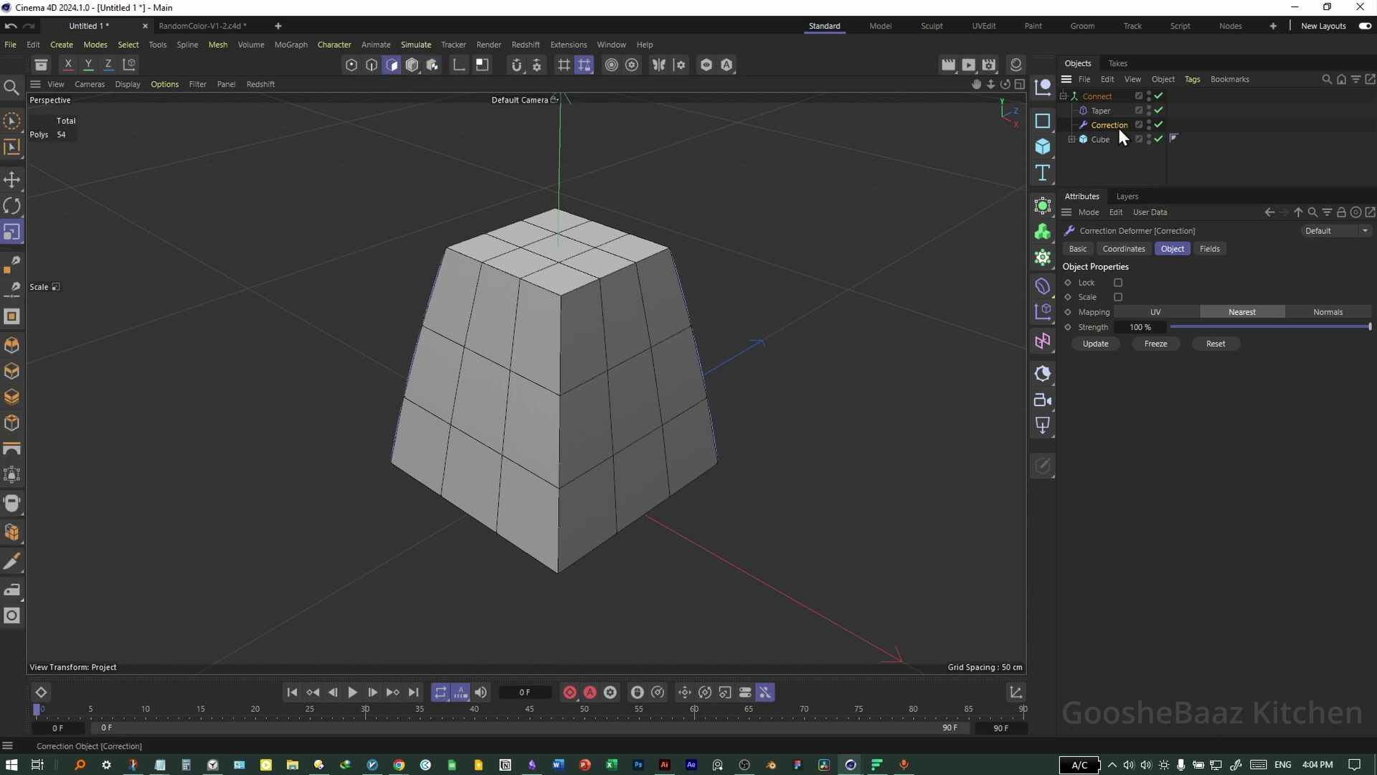
left_click(579, 309)
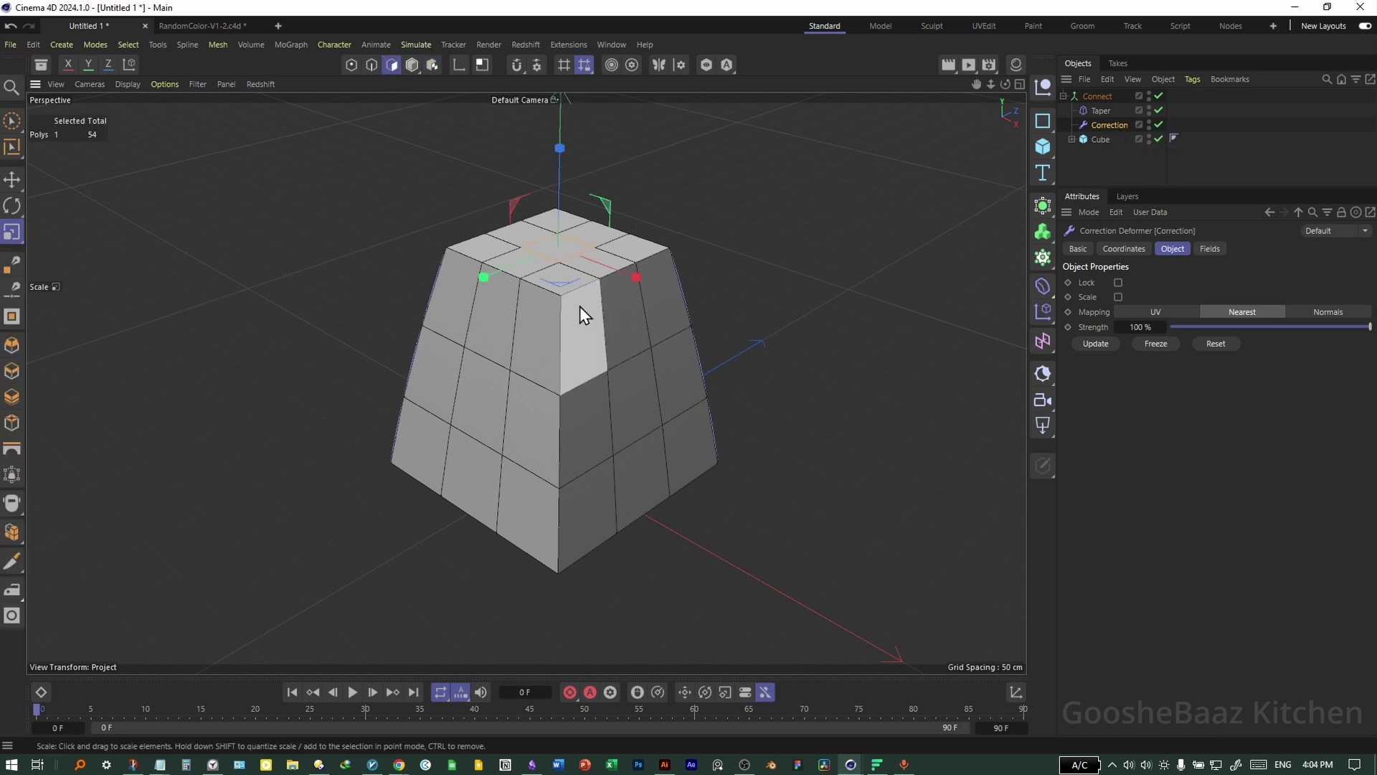
middle_click_drag(581, 324, 583, 339, "alt")
scroll(580, 295, "up", 2)
key("e")
left_click_drag(562, 169, 562, 179)
left_click_drag(587, 304, 556, 329, "alt")
left_click(1099, 164)
Step: Add a Bevel deformer inside the Connect object, between the Correction deformer and the Cube
left_click(1044, 289)
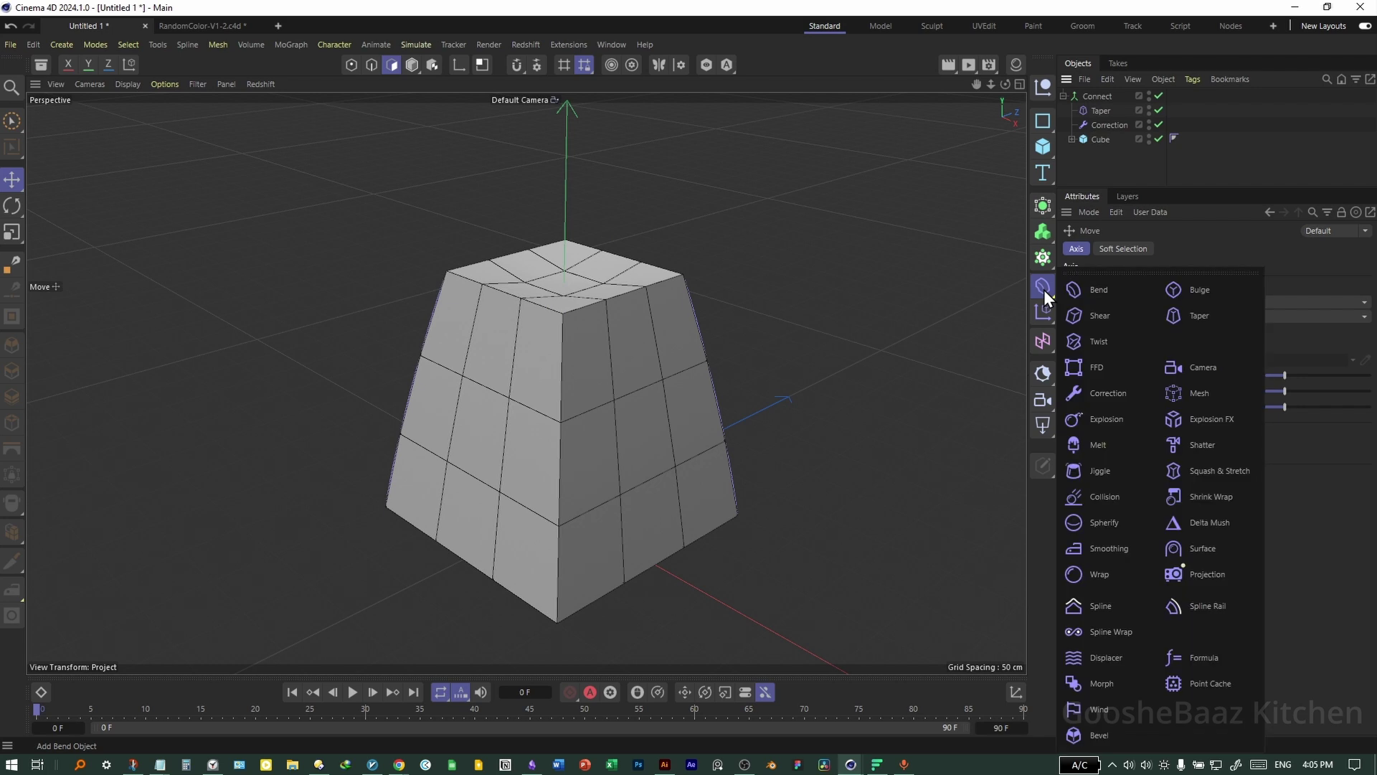
left_click(1091, 735)
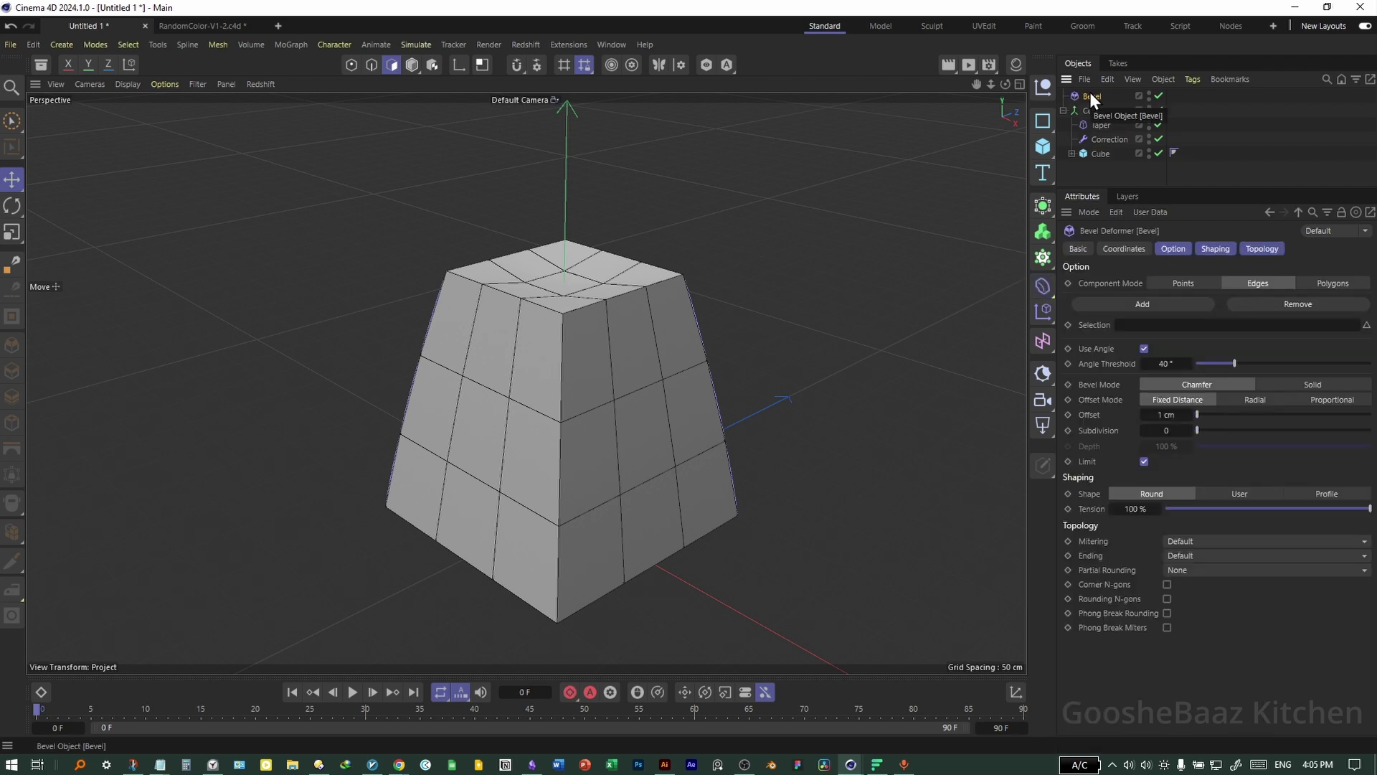
left_click_drag(1090, 96, 1117, 147)
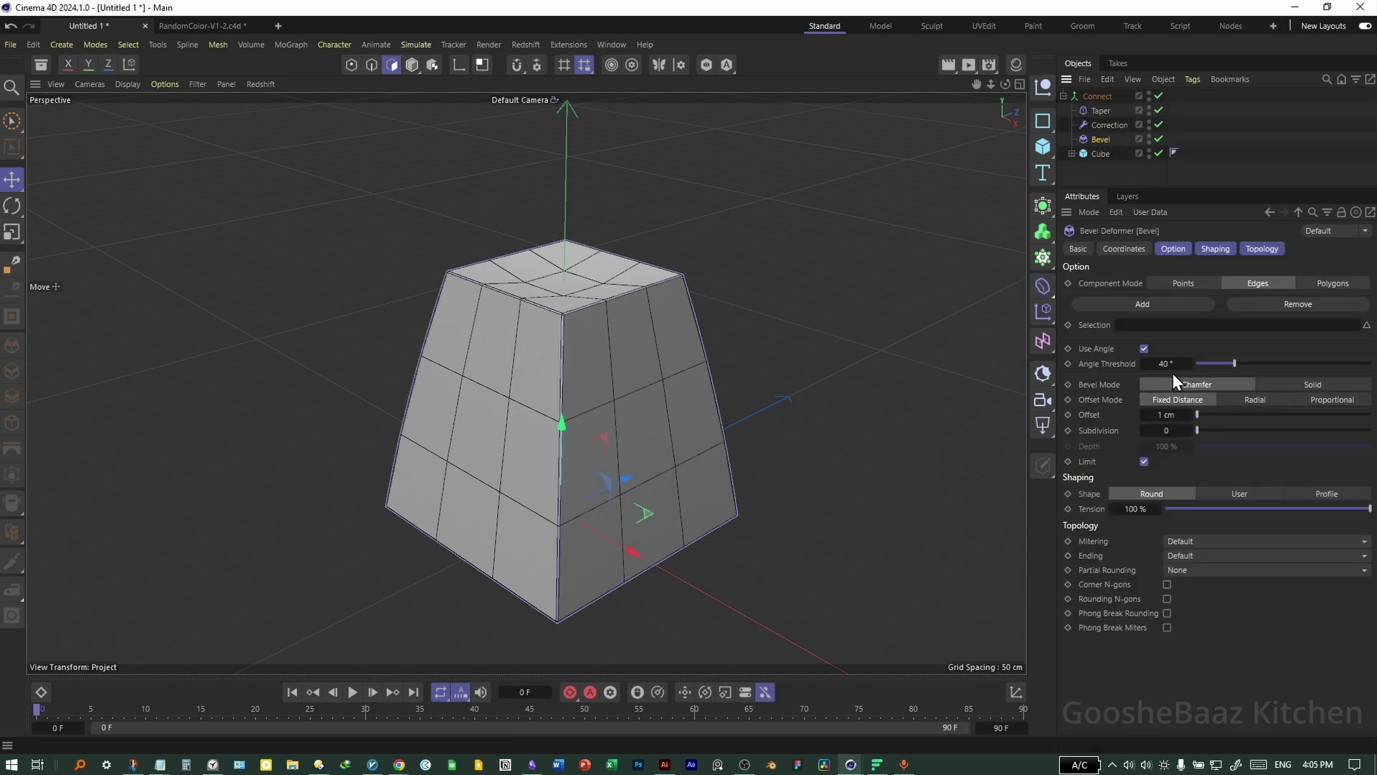
Step: Set the Bevel deformer's offset to 8 cm and its angle threshold to 67°
left_click_drag(1196, 417, 1210, 416)
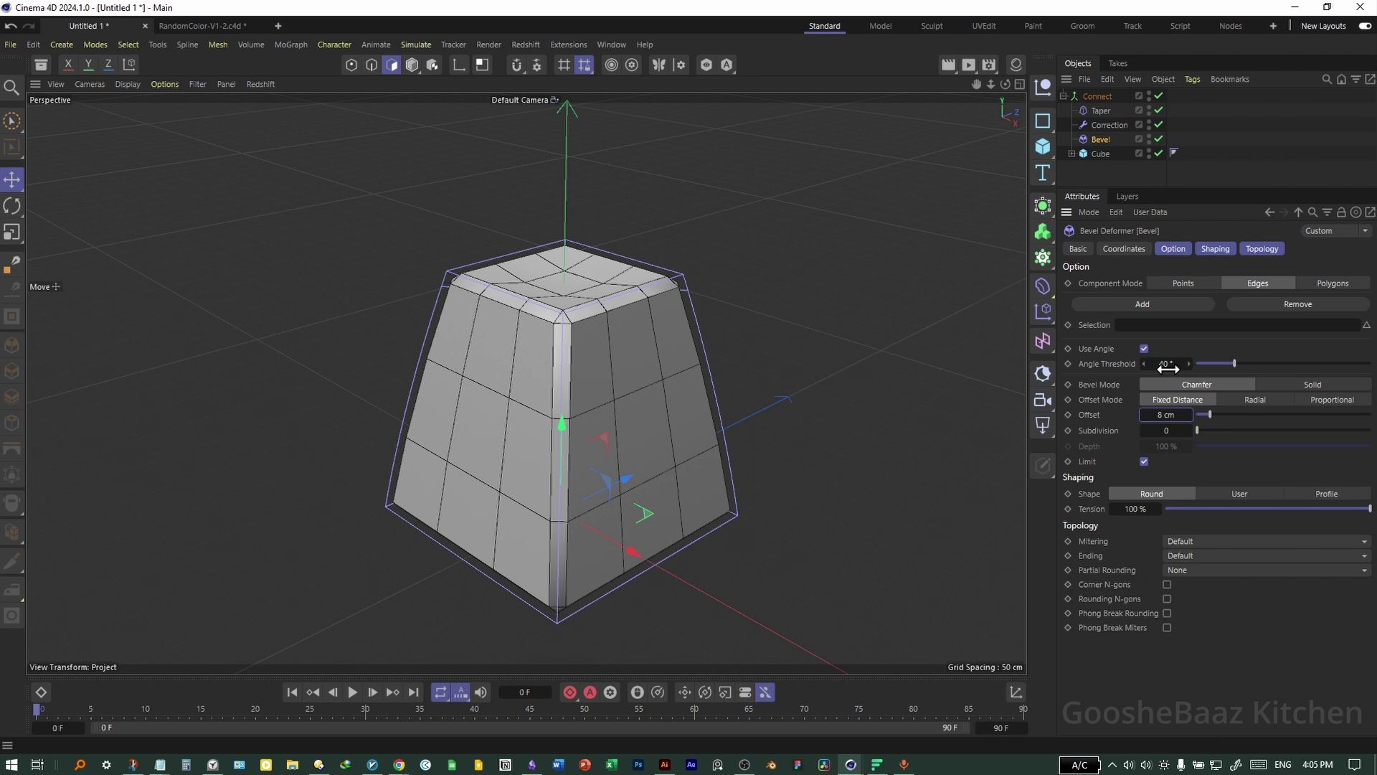
mouse_move(1167, 364)
left_mouse_down()
mouse_move(1227, 363)
mouse_move(1194, 364)
left_mouse_up()
left_click_drag(617, 452, 661, 474, "alt")
left_click_drag(647, 277, 674, 287, "alt")
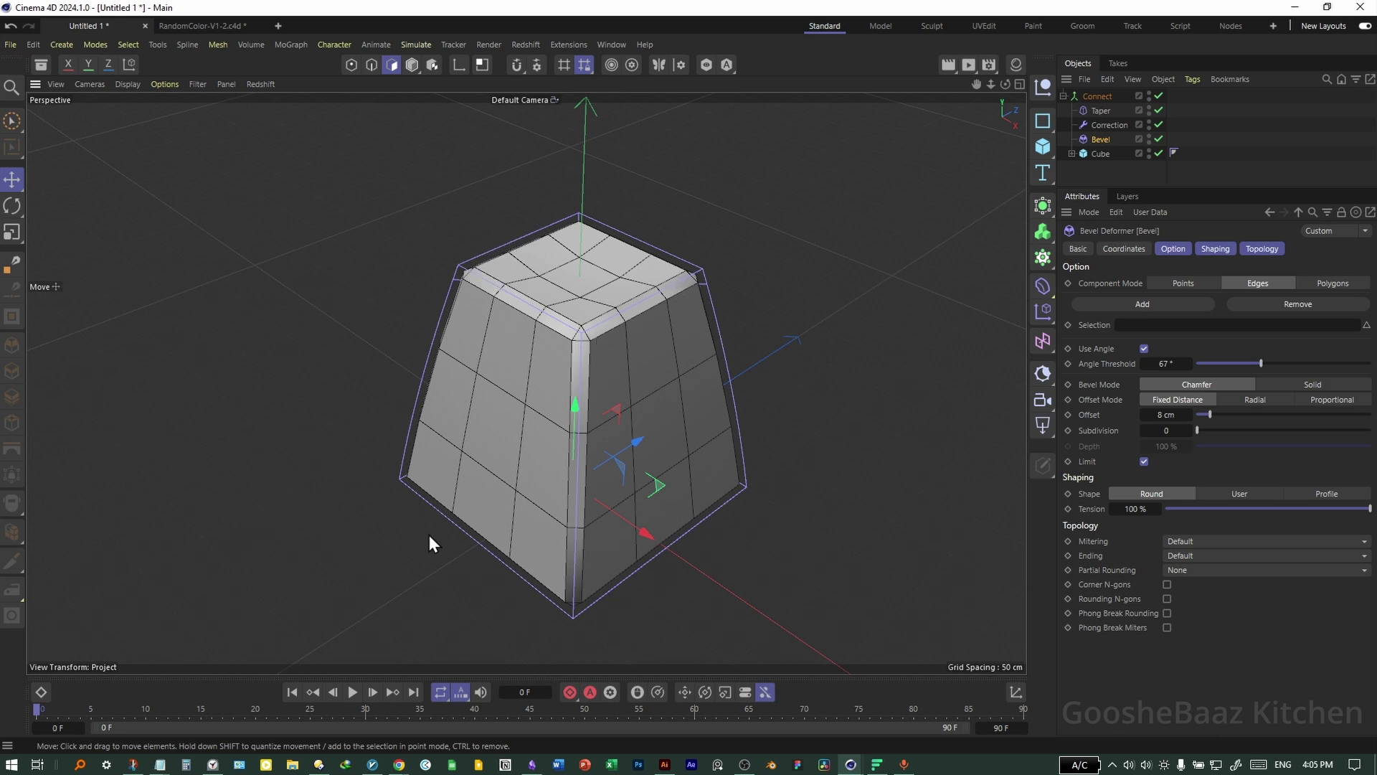
Step: Through the Correction deformer, loop-select the outer edges around the Cube's top face with edge mode active
left_click(1110, 125)
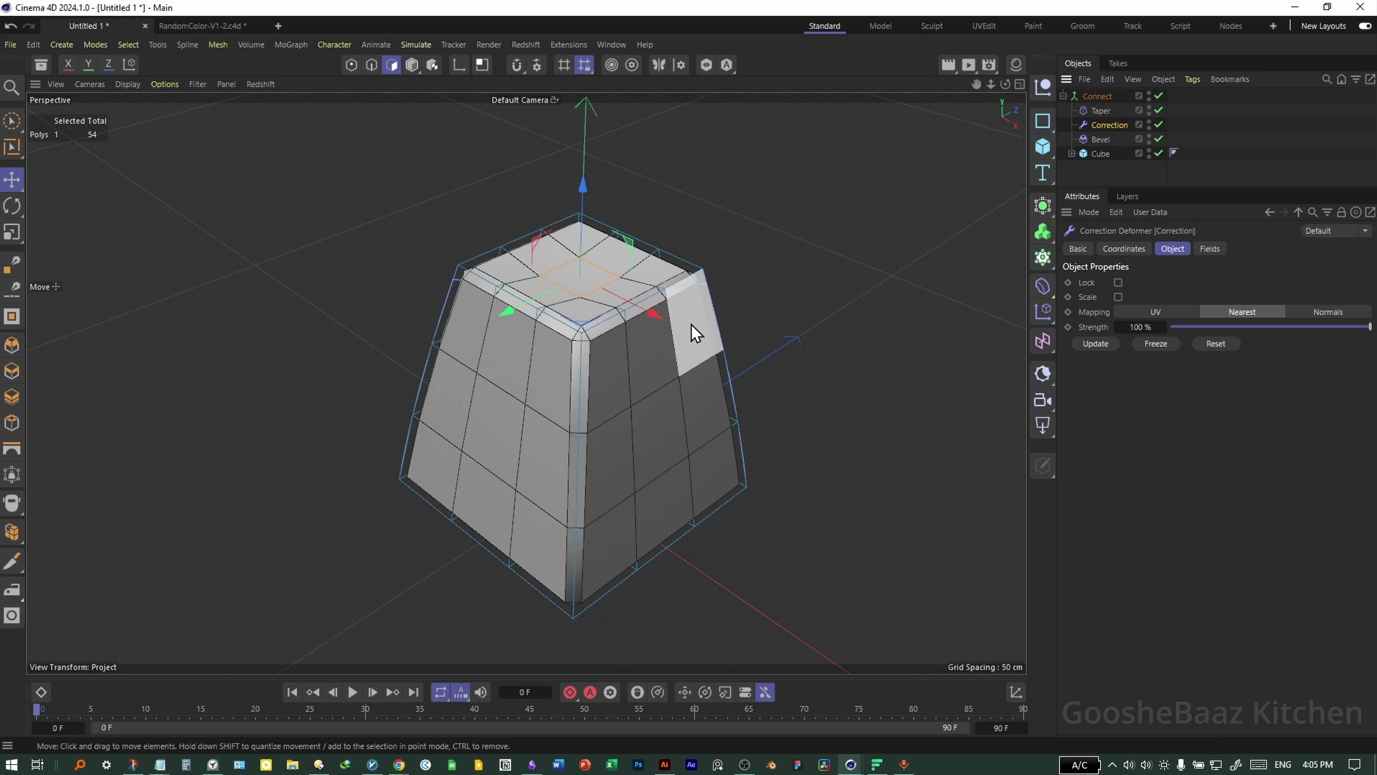
left_click(371, 65)
left_click_drag(502, 308, 549, 345, "alt")
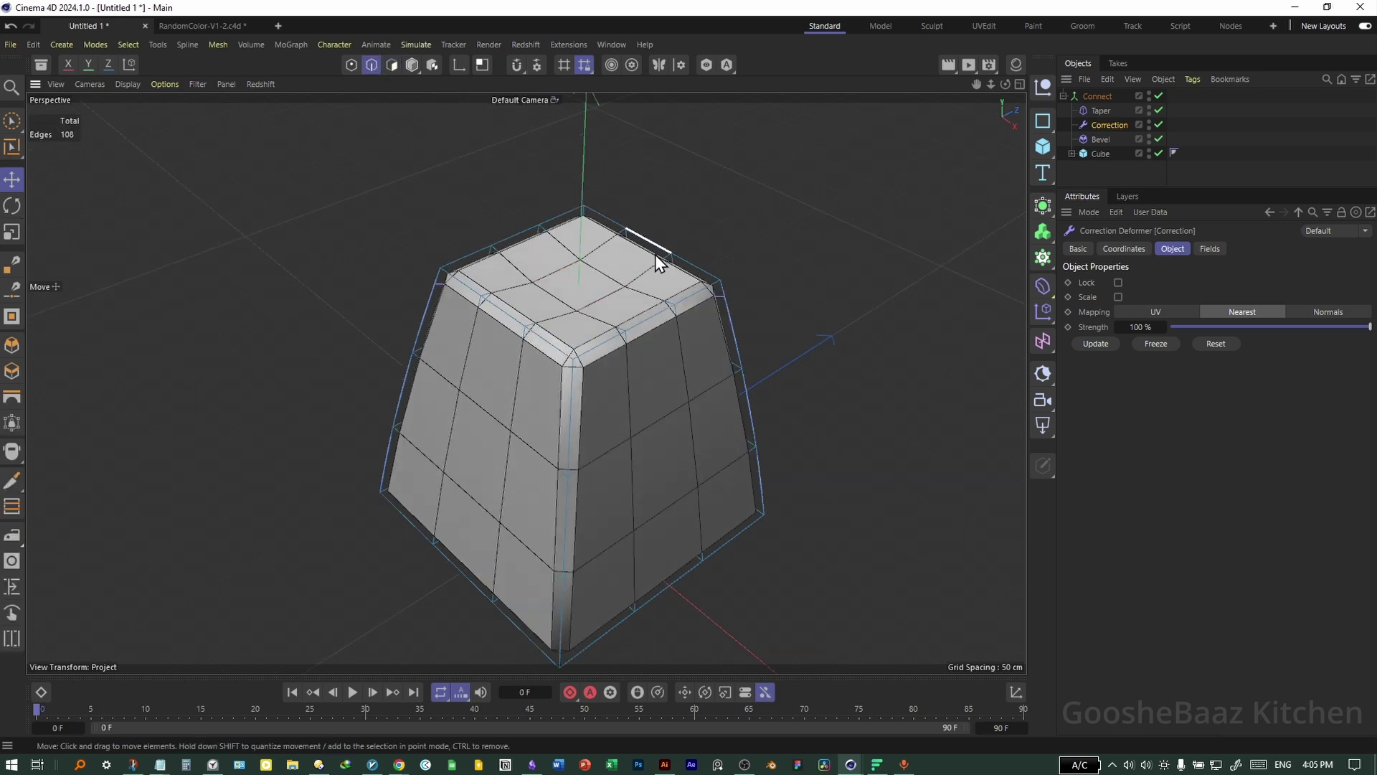
key("u")
key("l")
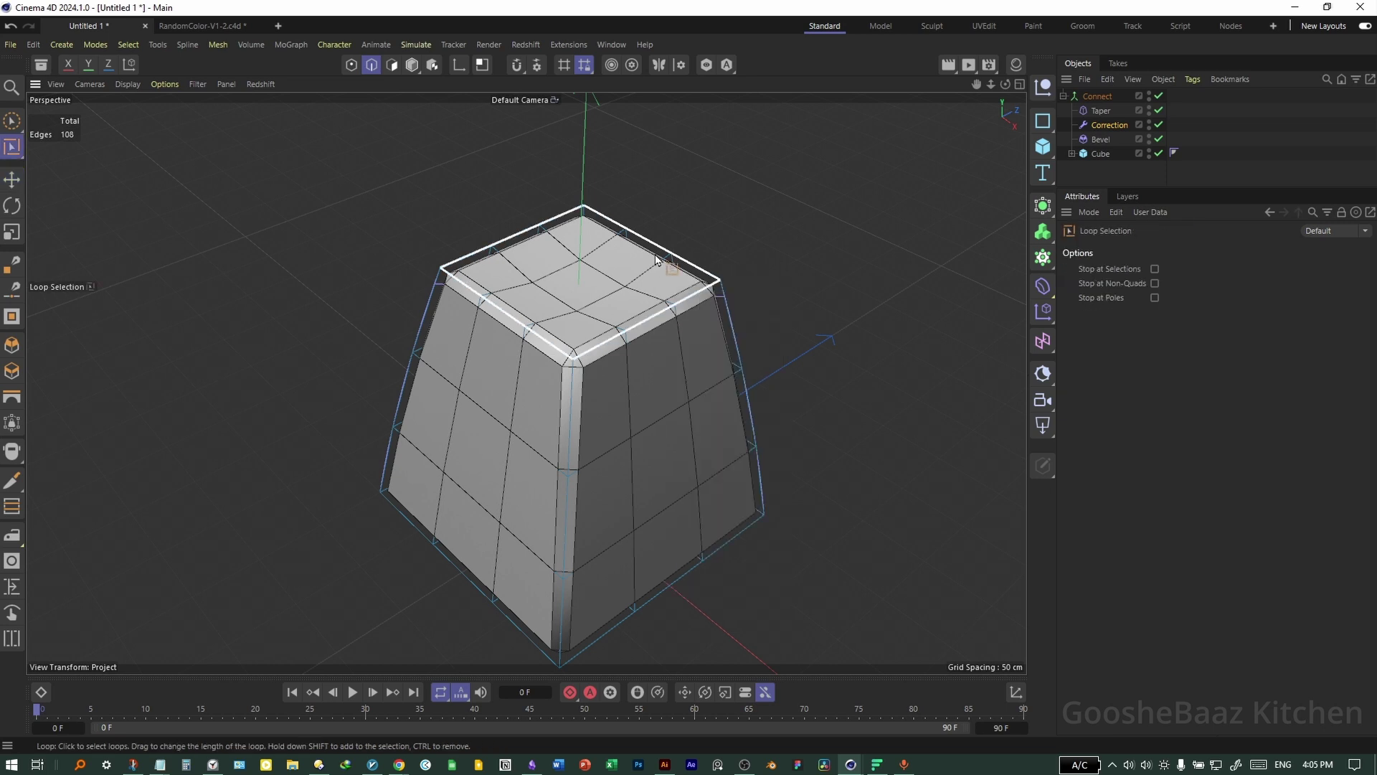
left_click(699, 280)
left_click(1111, 126)
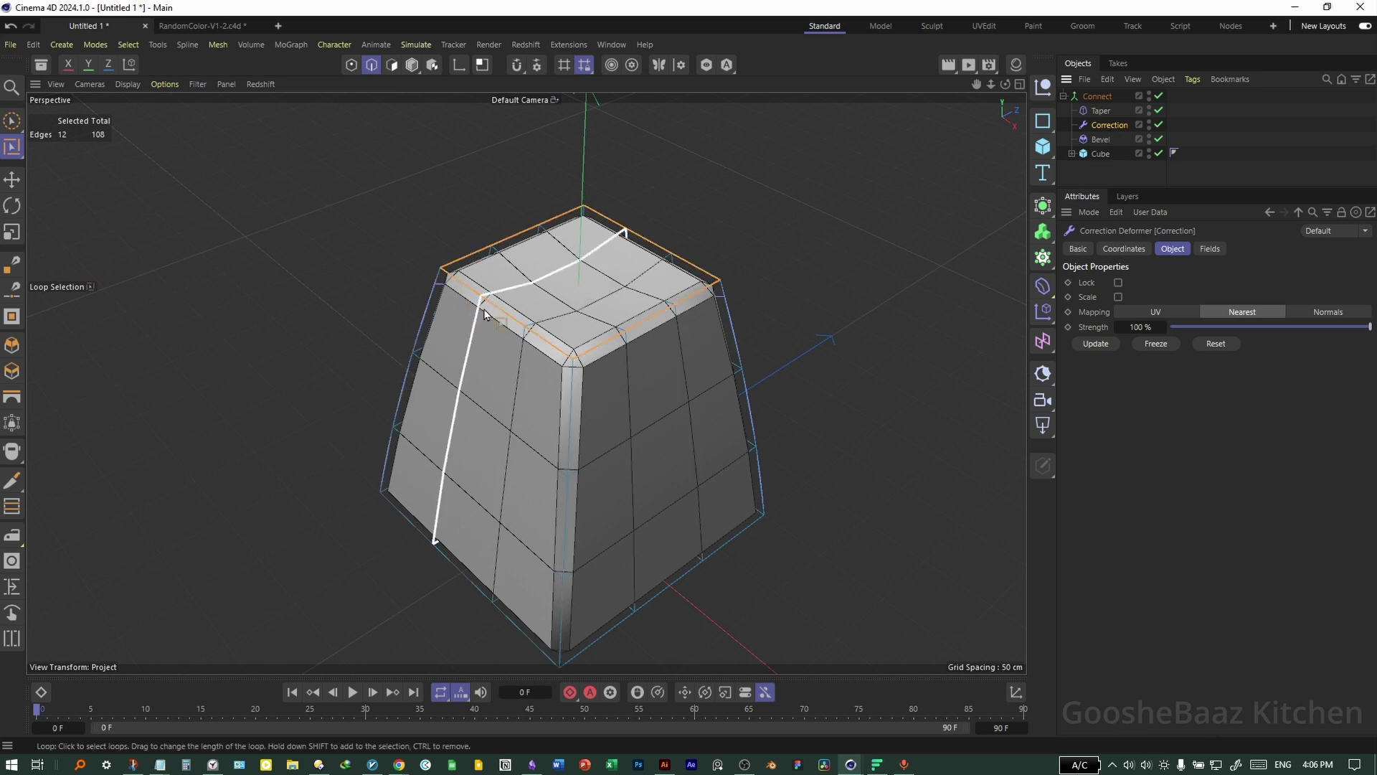
Step: Store the selected top-face edges as "Edge Selection 1" and move the selection tag from the Correction deformer to the Cube
left_click(130, 45)
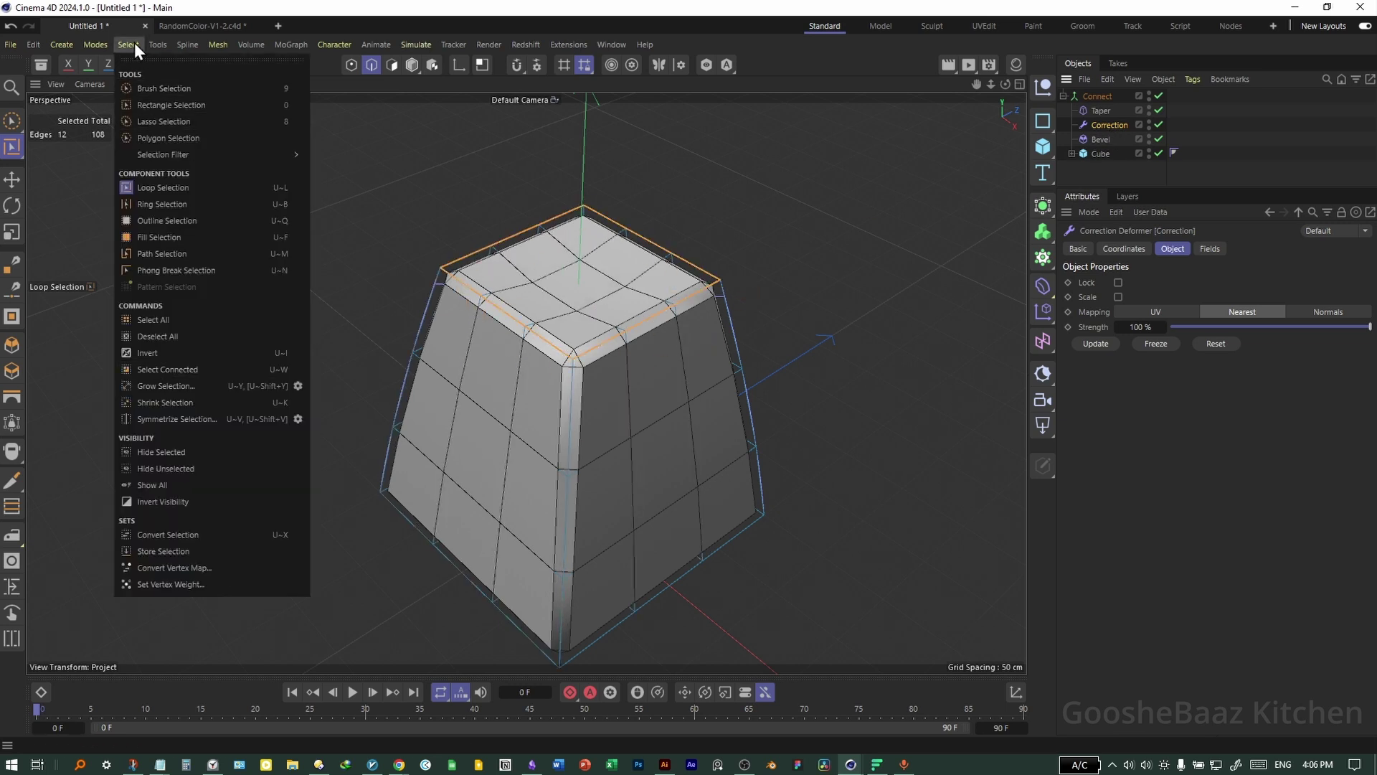
left_click(163, 551)
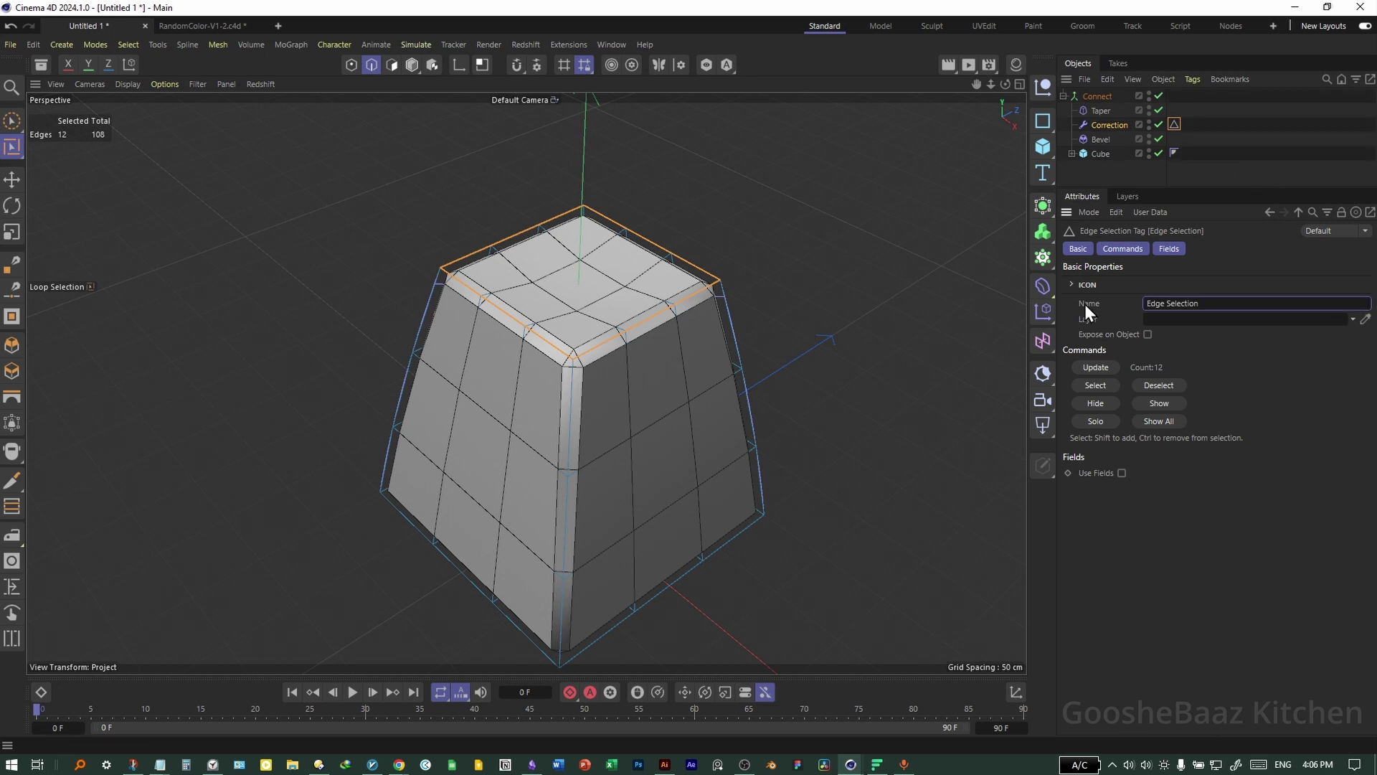
type("1")
left_click(1175, 124)
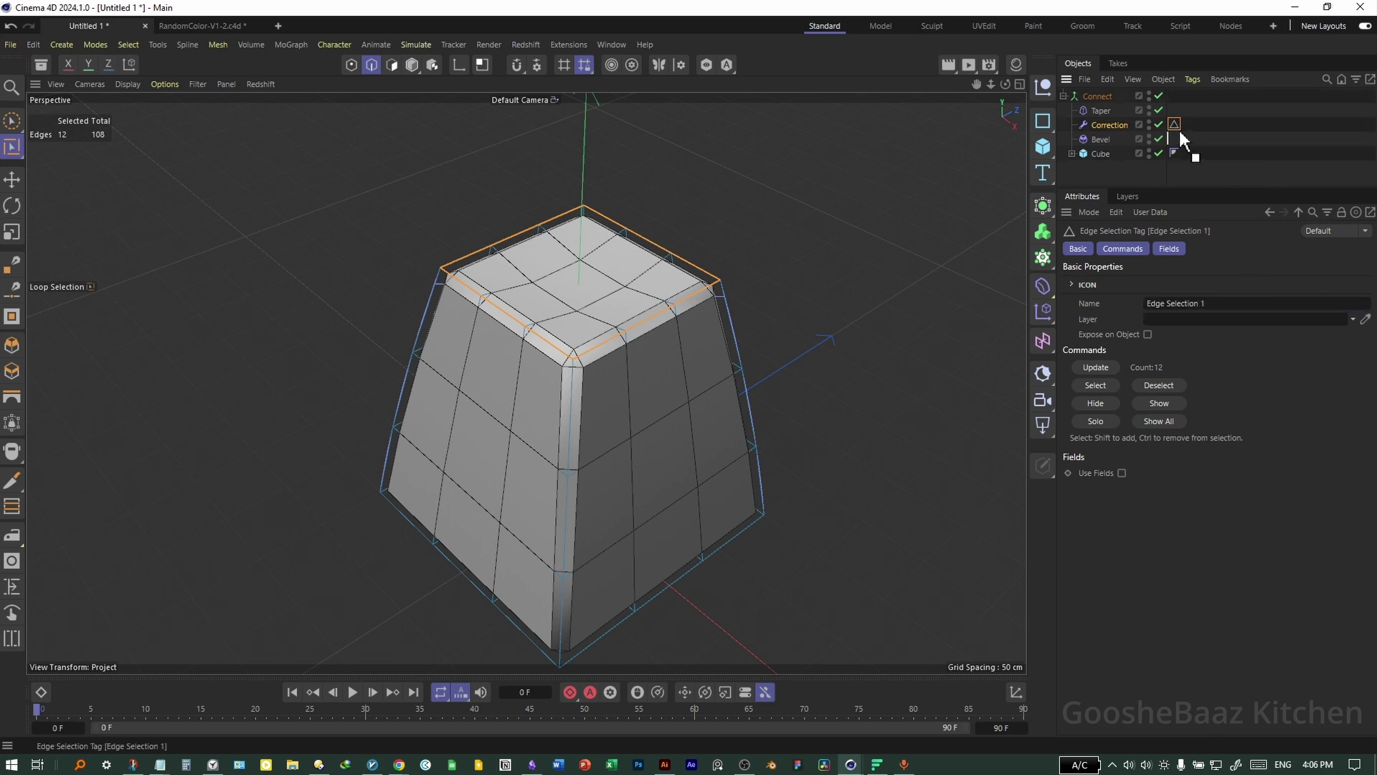
left_click_drag(1181, 137, 1193, 153)
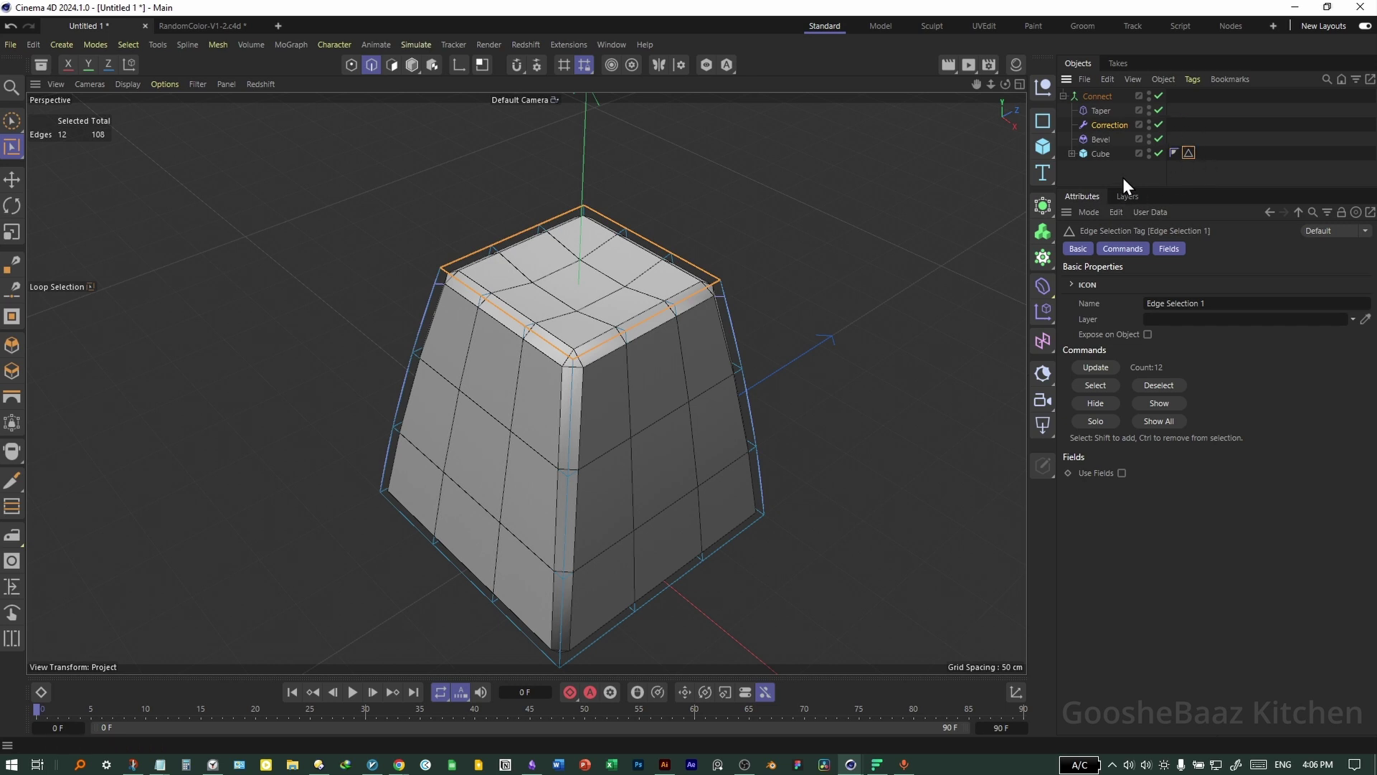
Step: Restrict the Bevel deformer to Edge Selection 1, with model mode active
left_click(1101, 139)
left_click(410, 70)
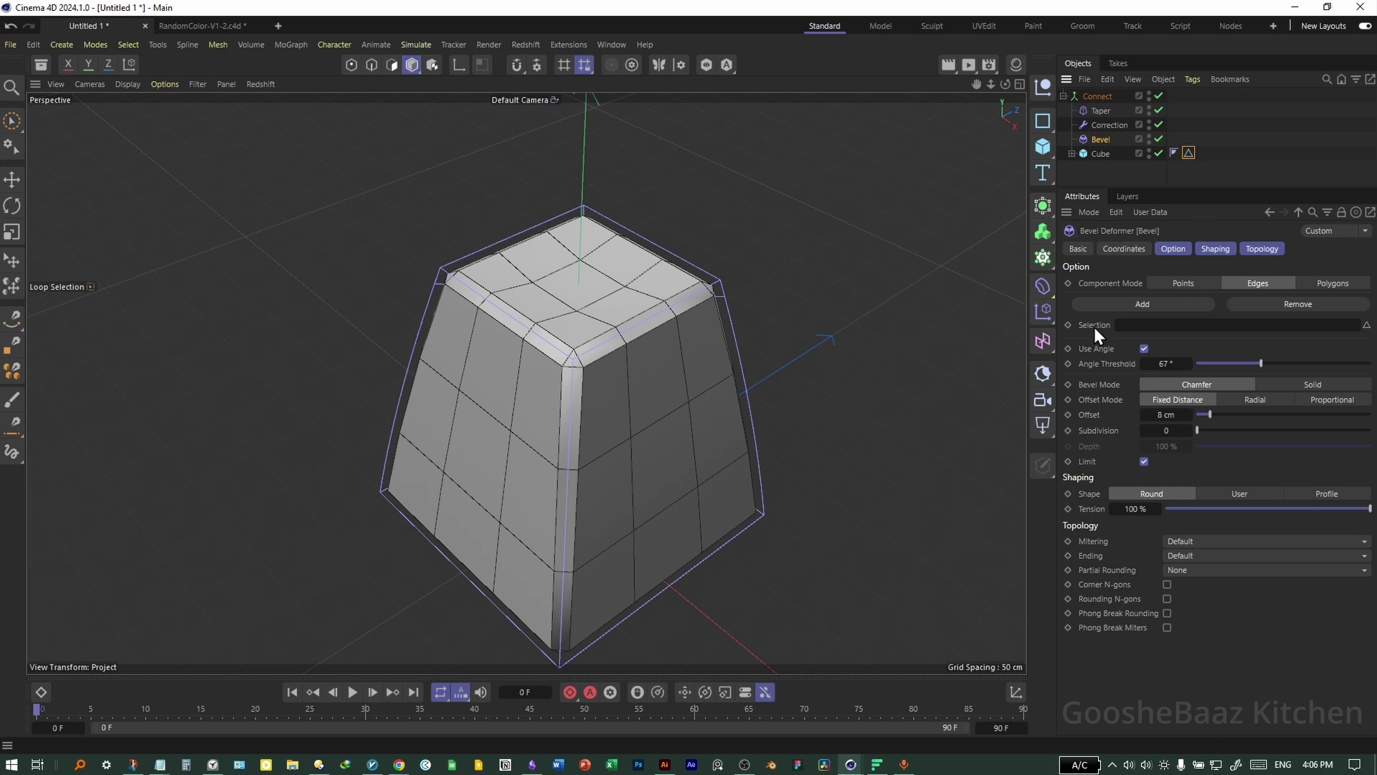
left_click_drag(1187, 152, 1171, 324)
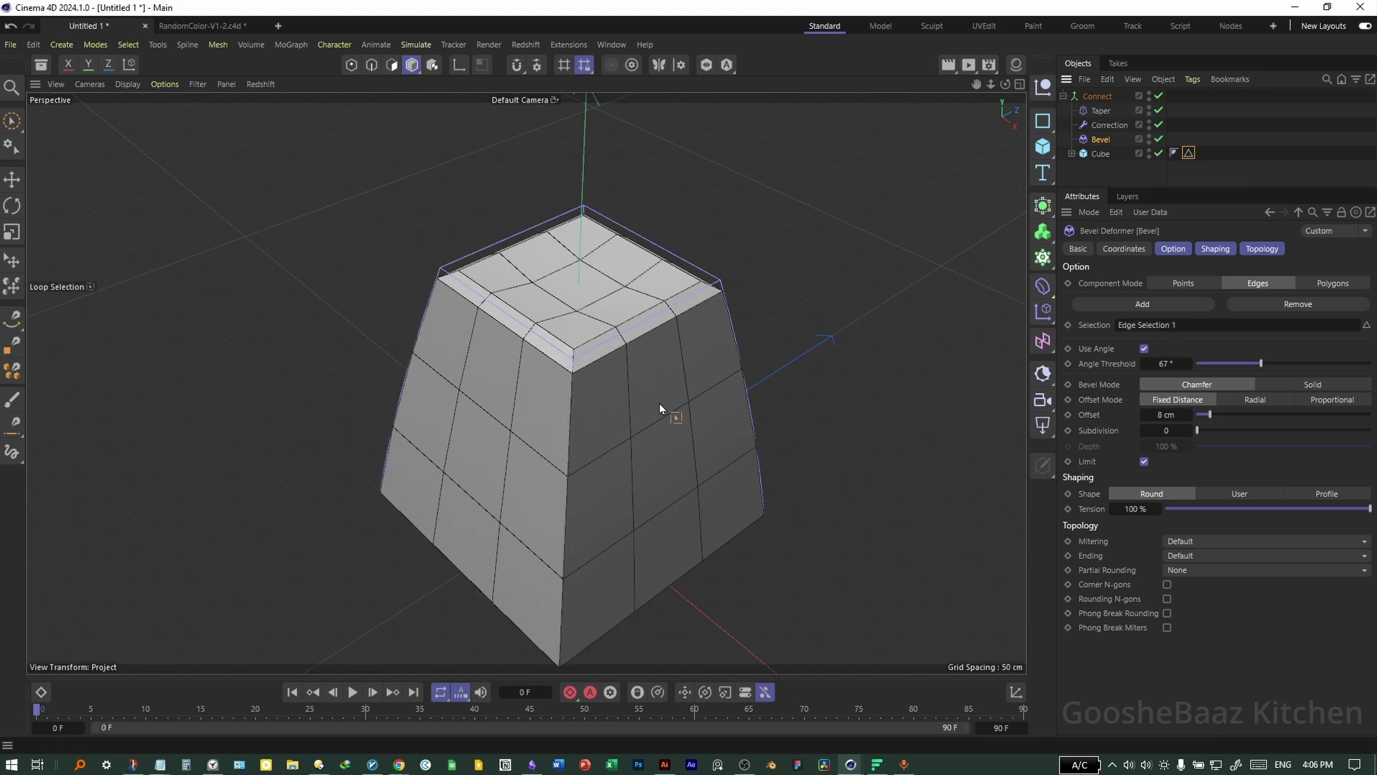
left_click_drag(659, 404, 638, 349, "alt")
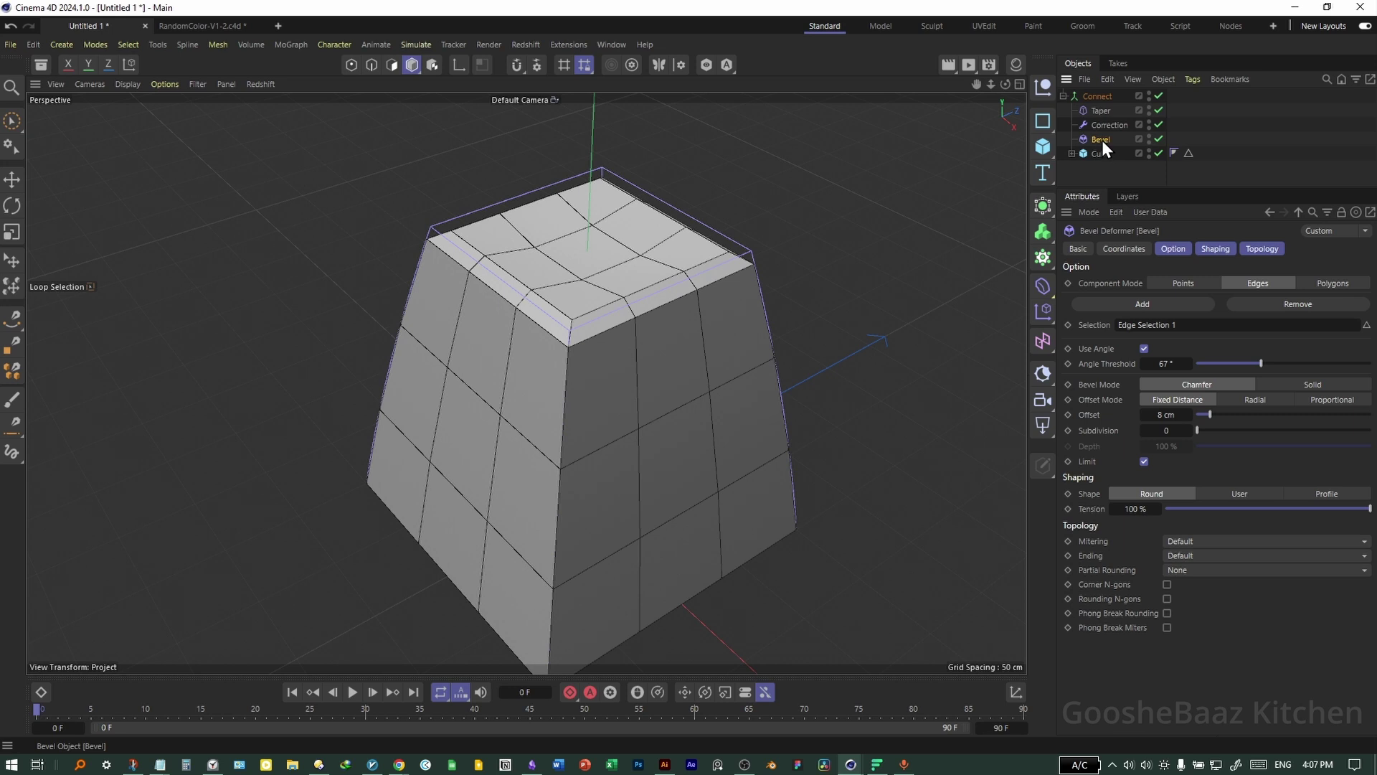
Step: Duplicate the Bevel deformer between the original and the Cube, and clear the copy's edge selection
left_click_drag(1101, 144, 1104, 149, "ctrl")
left_click(1211, 324)
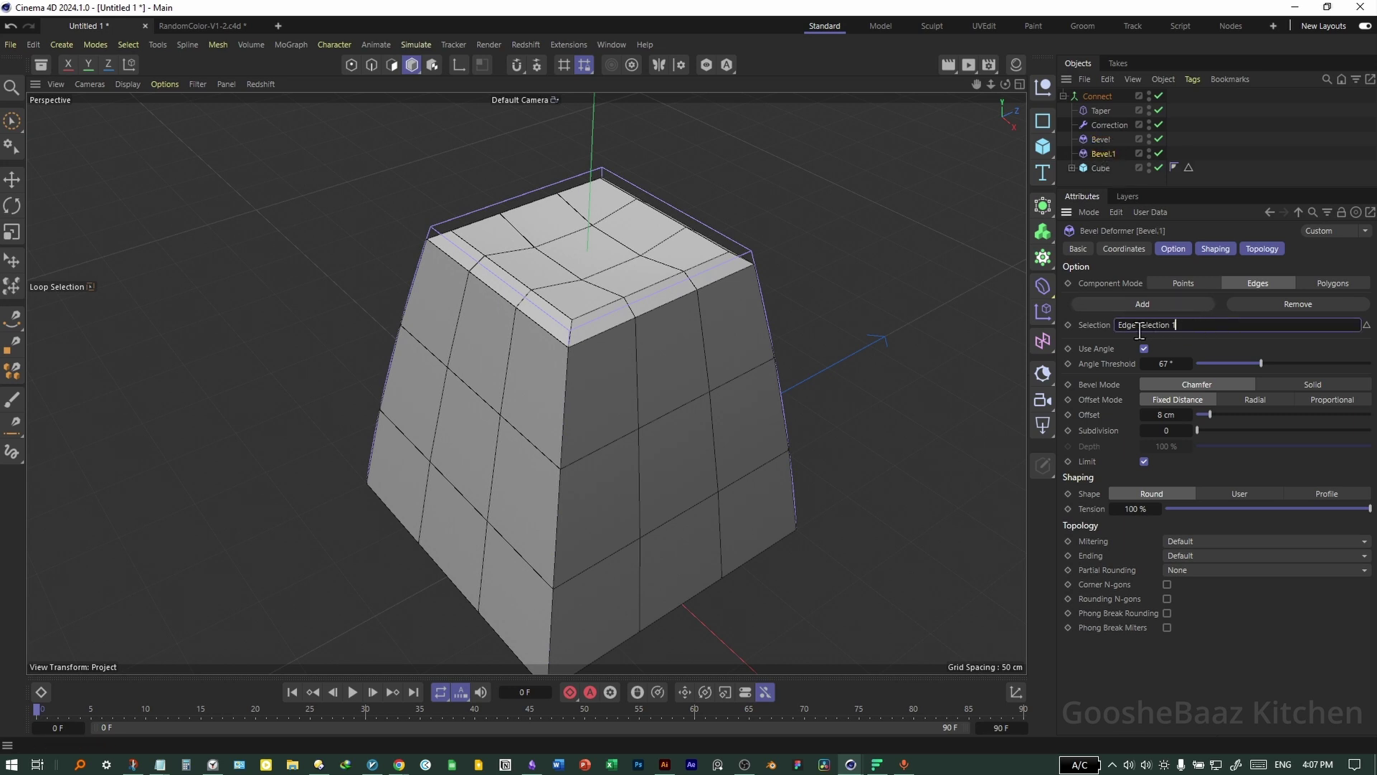
key("ctrl+a")
key("BackSpace")
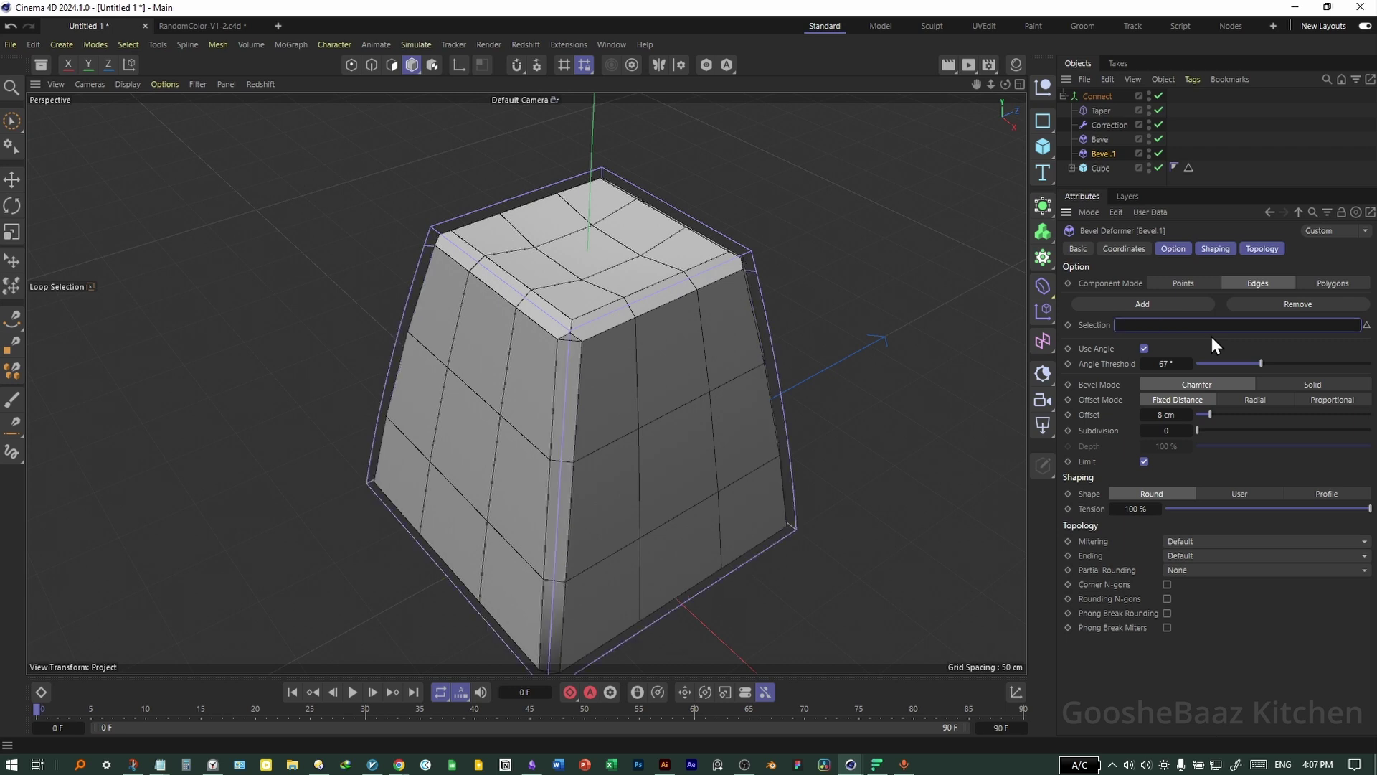
Step: Through the Correction deformer, path-select the Cube's four vertical corner edges from top to base in edge mode
left_click(1108, 131)
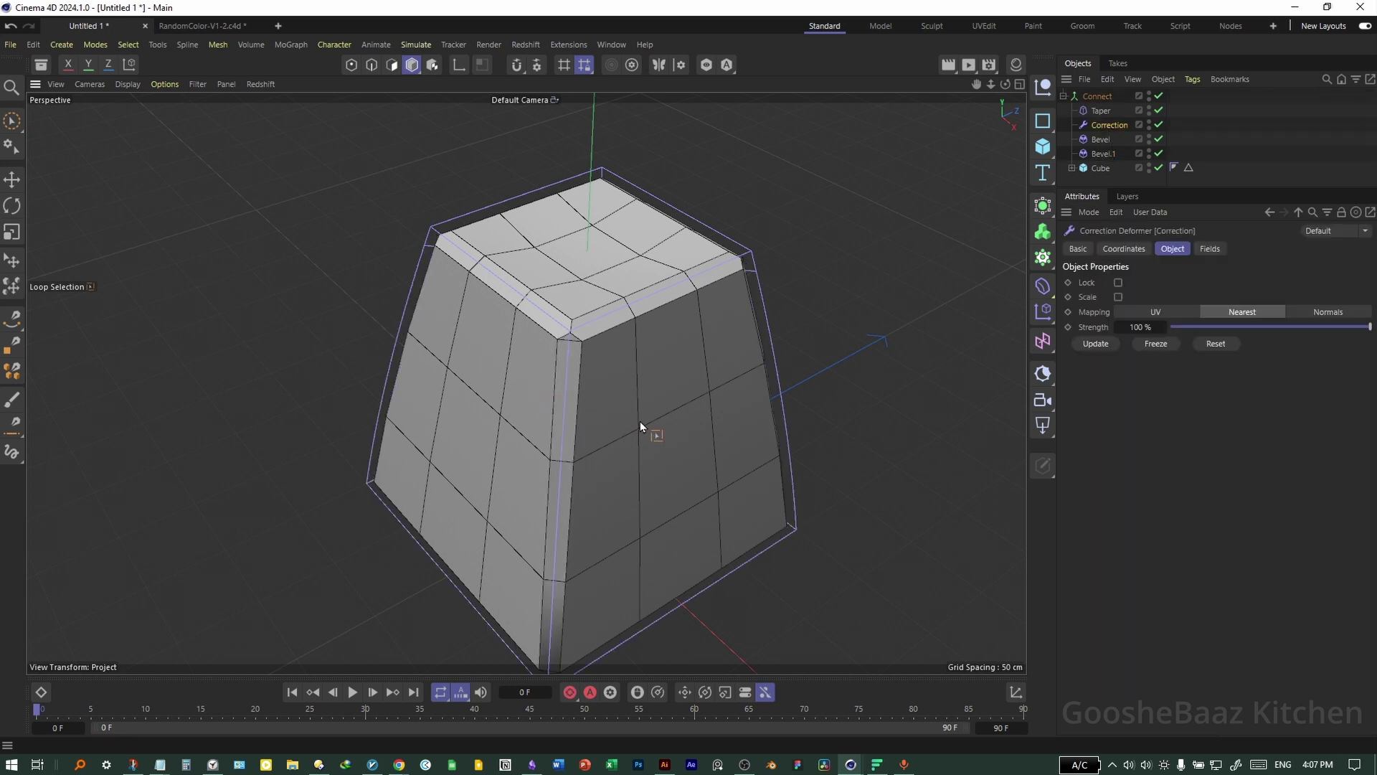
left_click_drag(640, 421, 628, 397, "alt")
left_click(371, 65)
left_click(136, 47)
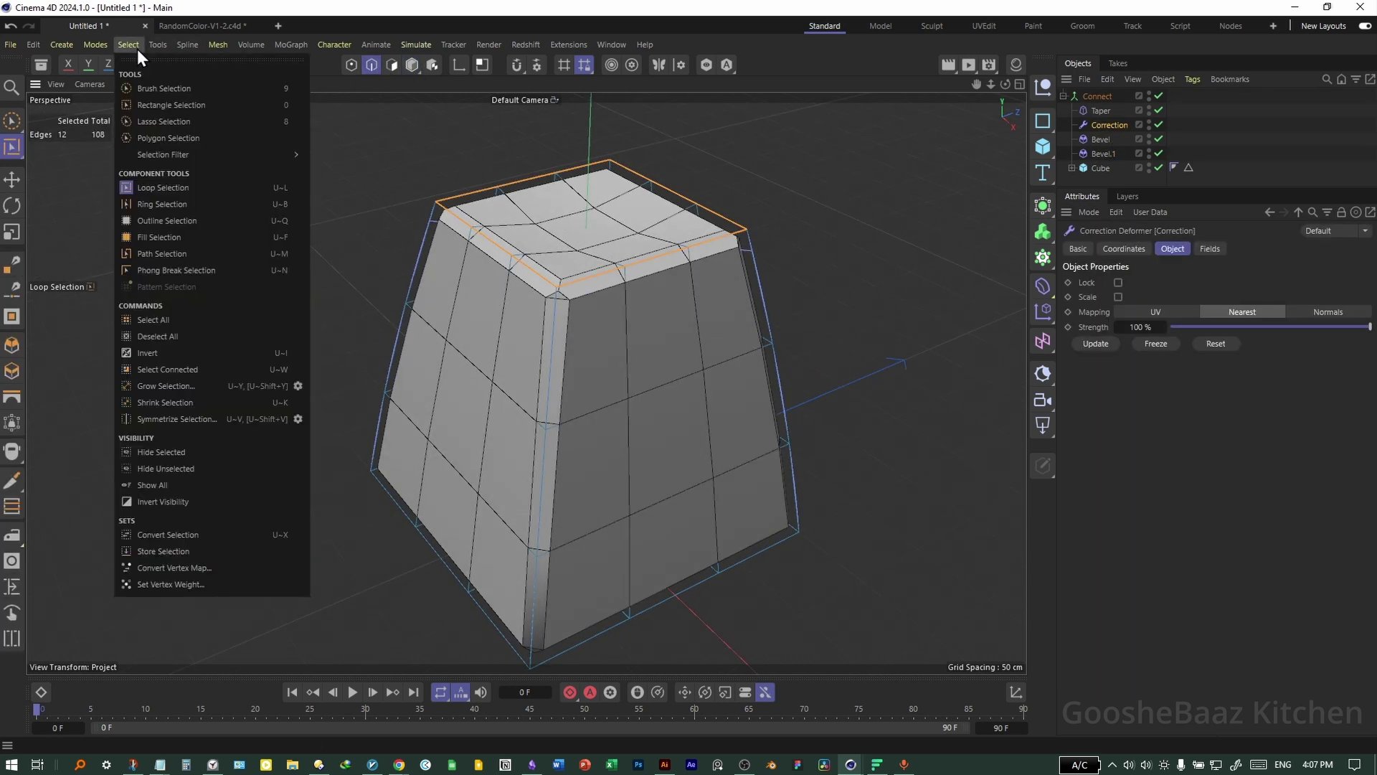
left_click(187, 266)
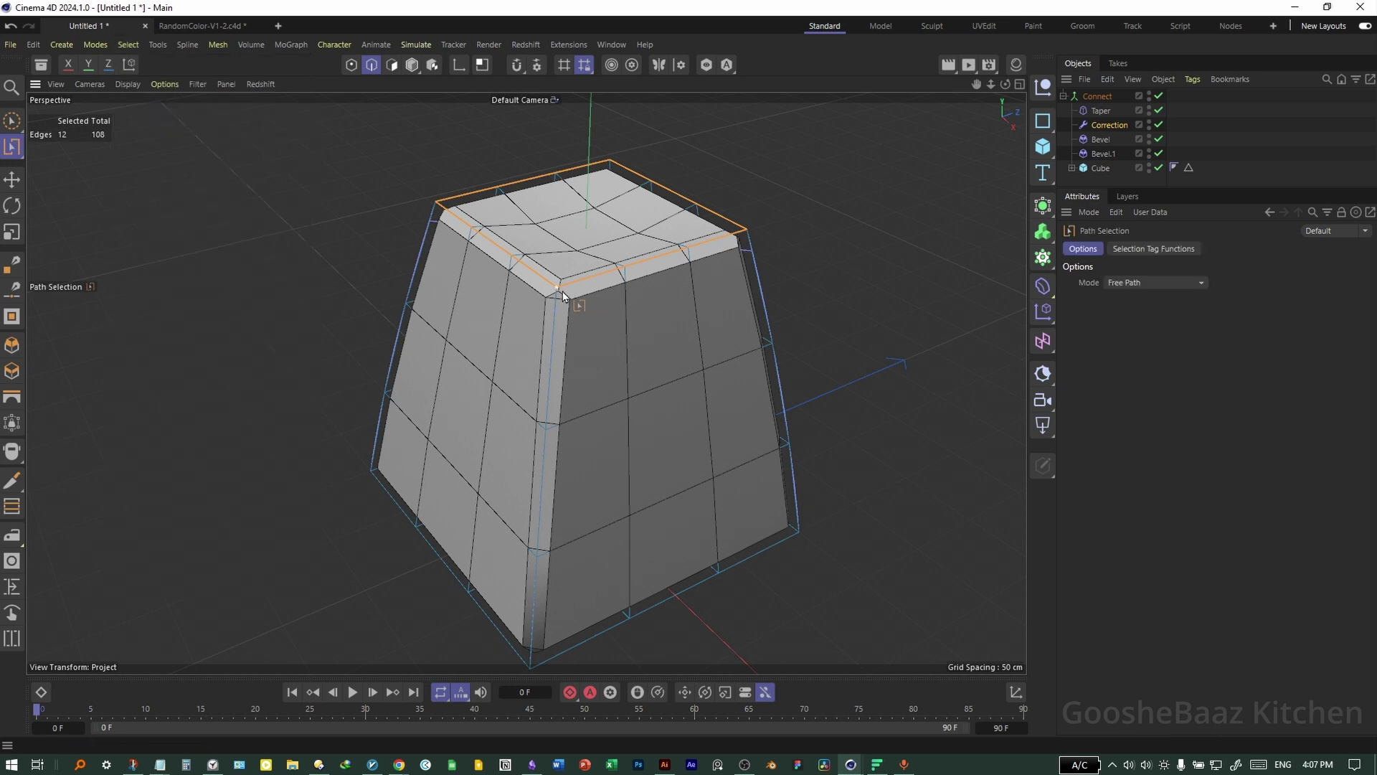
left_click_drag(528, 636, 530, 665)
mouse_move(765, 278)
left_mouse_down()
mouse_move(815, 523)
mouse_move(798, 531)
left_mouse_up()
left_click_drag(836, 476, 540, 393, "alt")
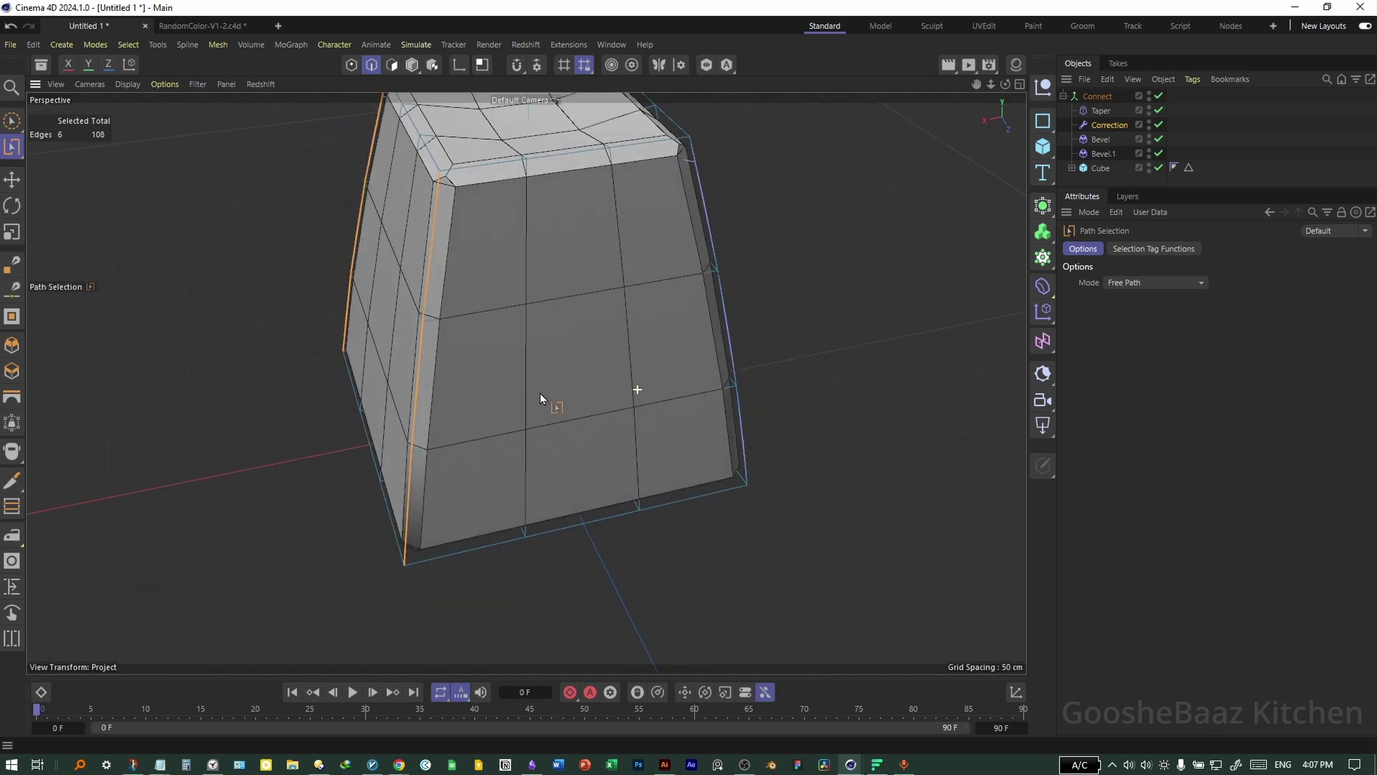
left_click_drag(693, 143, 751, 512, "shift")
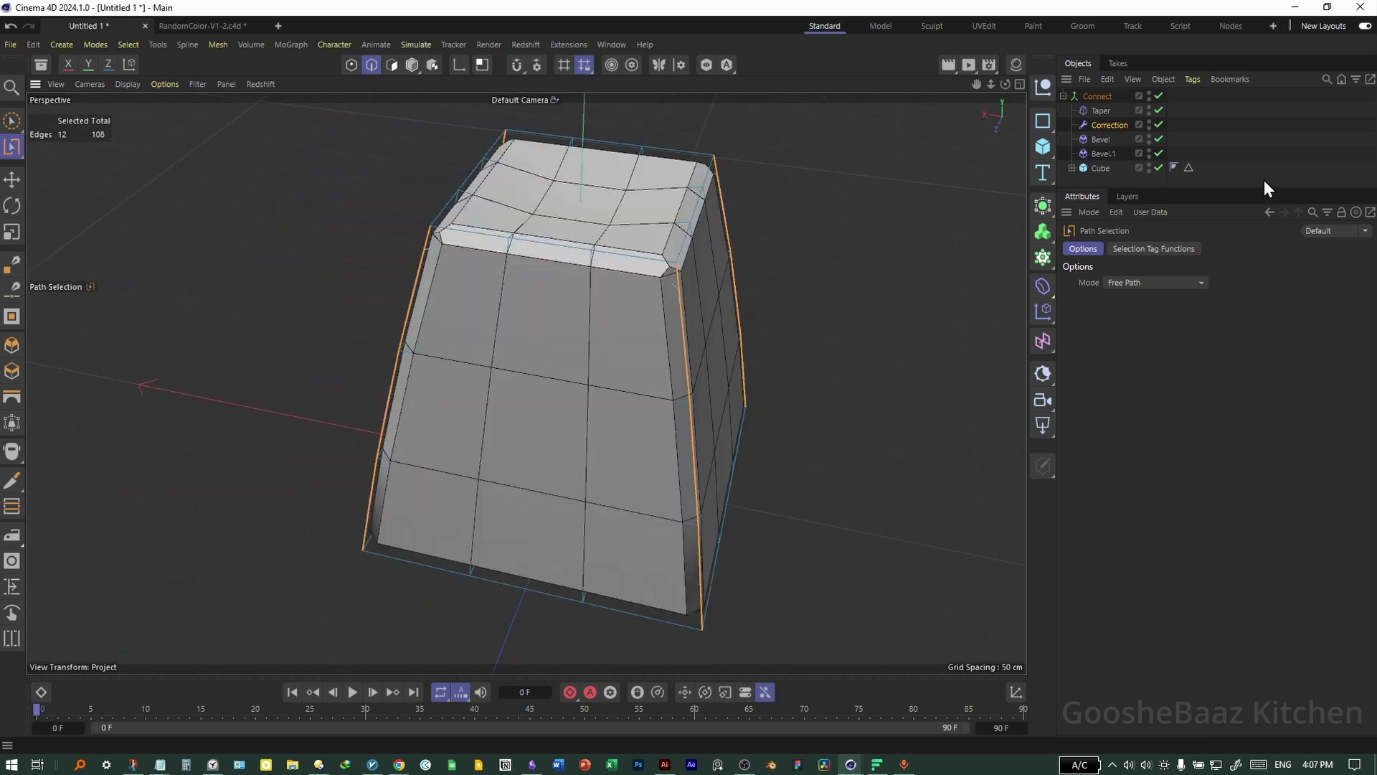
Step: Store the vertical corner edges as "Edge Selection 2" and move the selection tag from the Correction deformer to the Cube
left_click(127, 45)
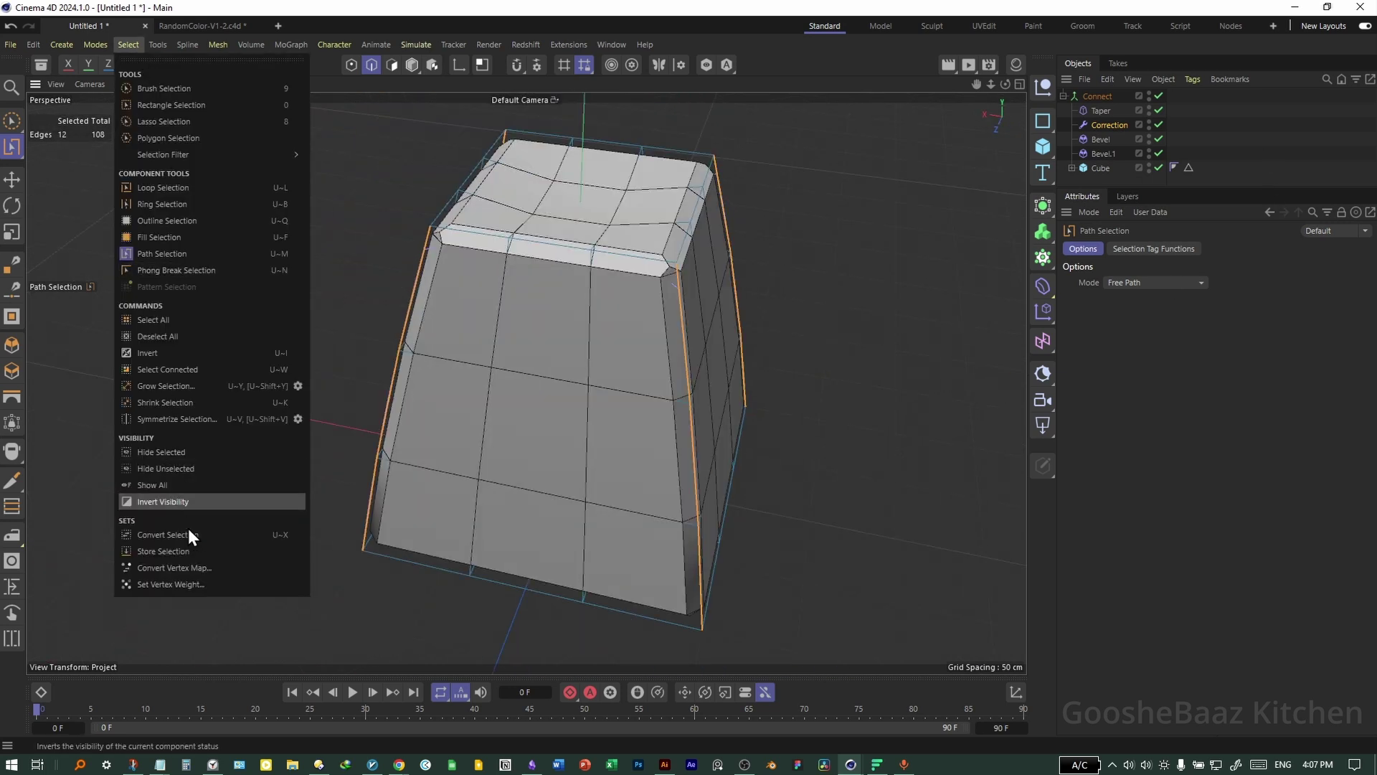
left_click(234, 552)
left_click(1230, 303)
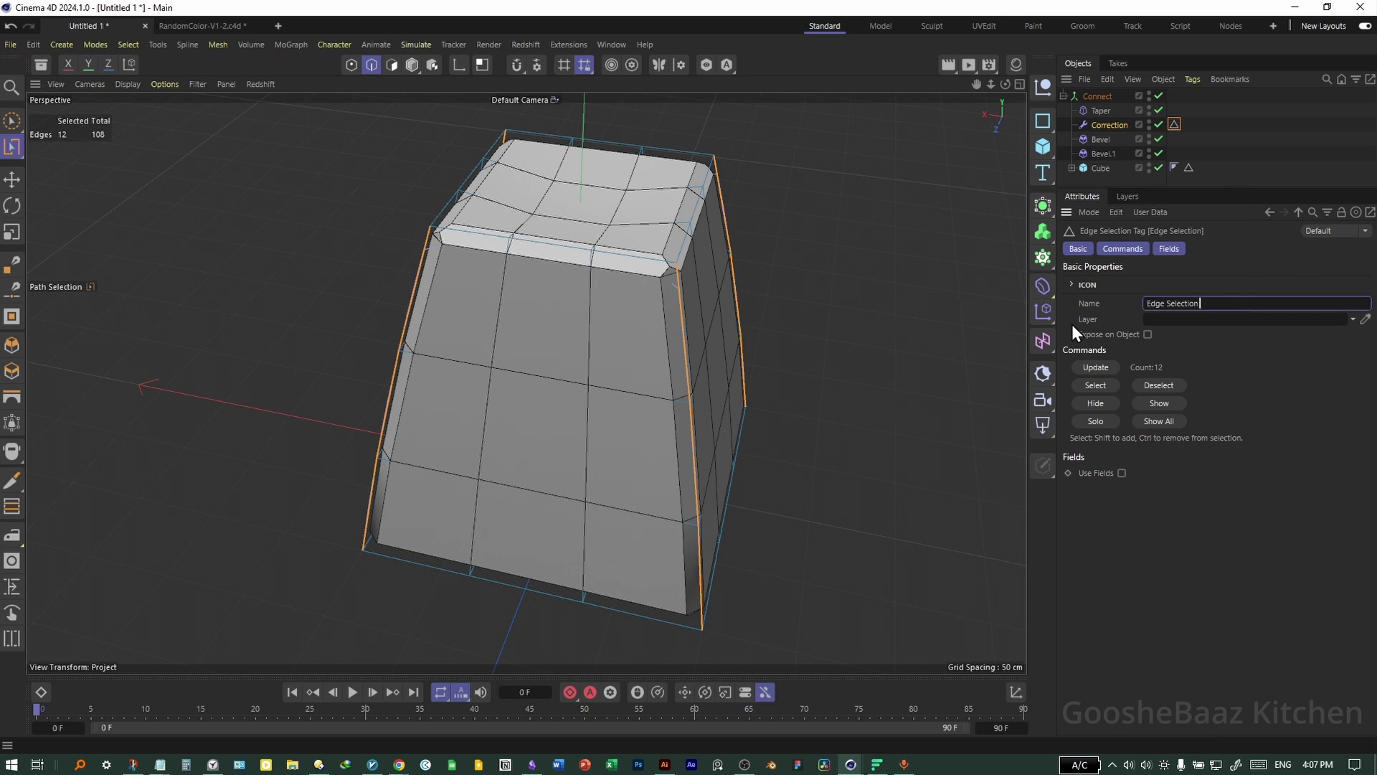
type("2")
left_click(1241, 147)
left_click(1176, 125)
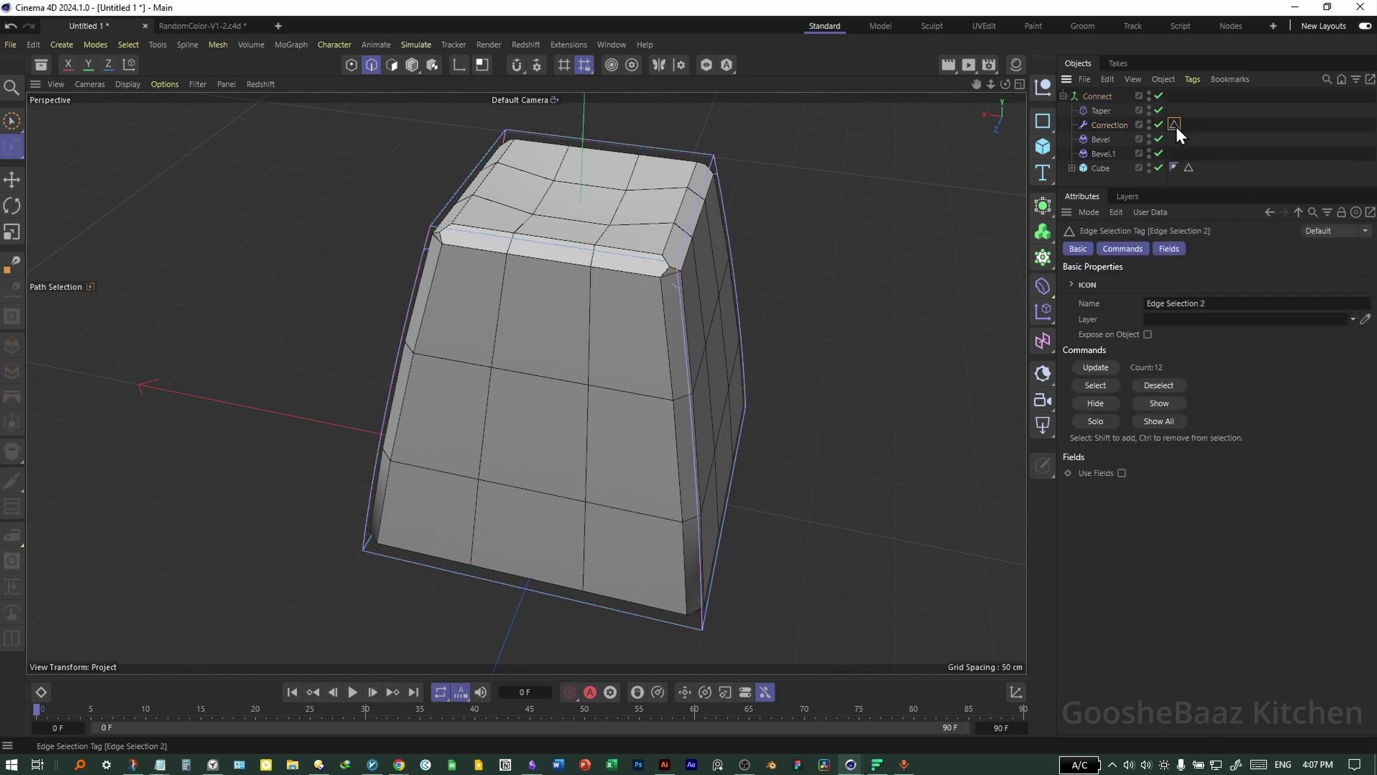
left_click_drag(1201, 165, 1202, 167)
Step: Restrict the duplicated Bevel deformer to Edge Selection 2 and place it above the original Bevel in the Connect hierarchy
left_click(1105, 154)
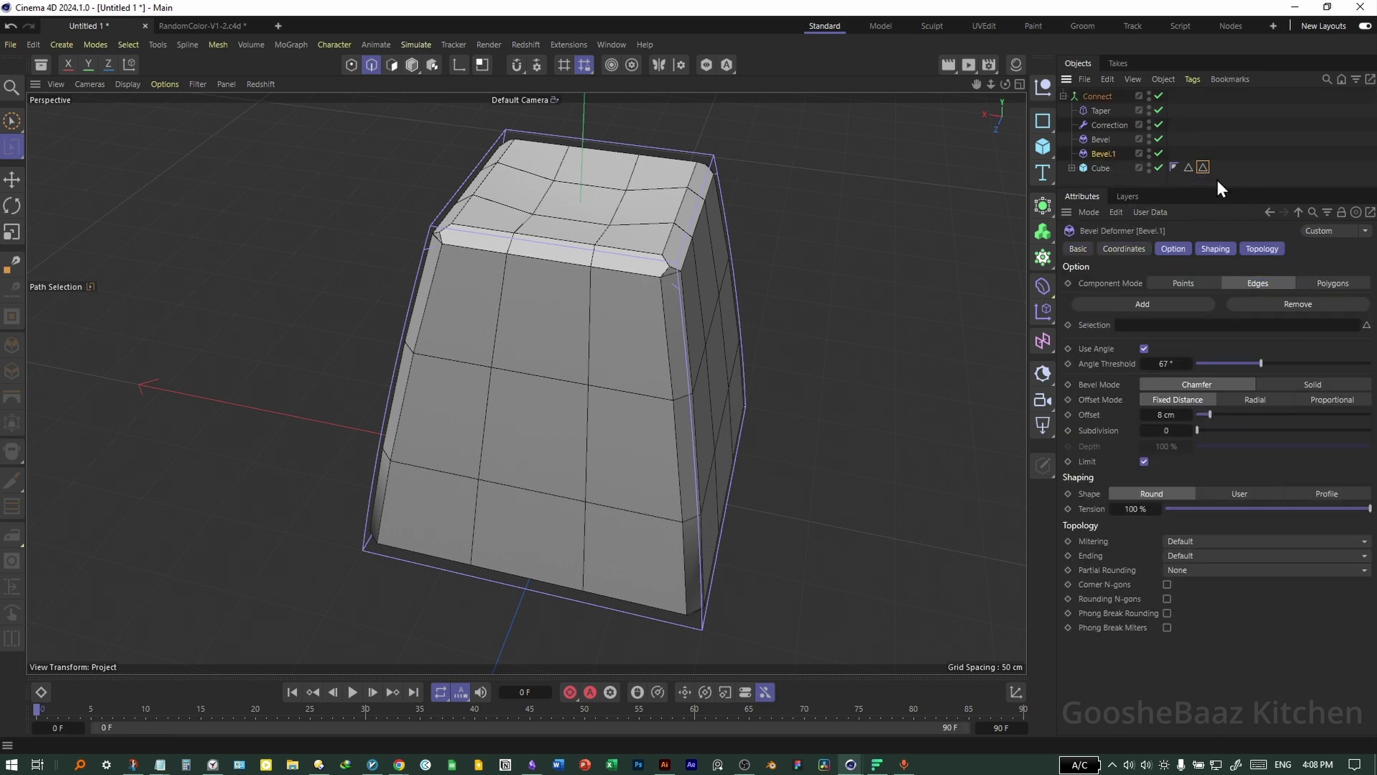
left_click_drag(1207, 170, 1184, 329)
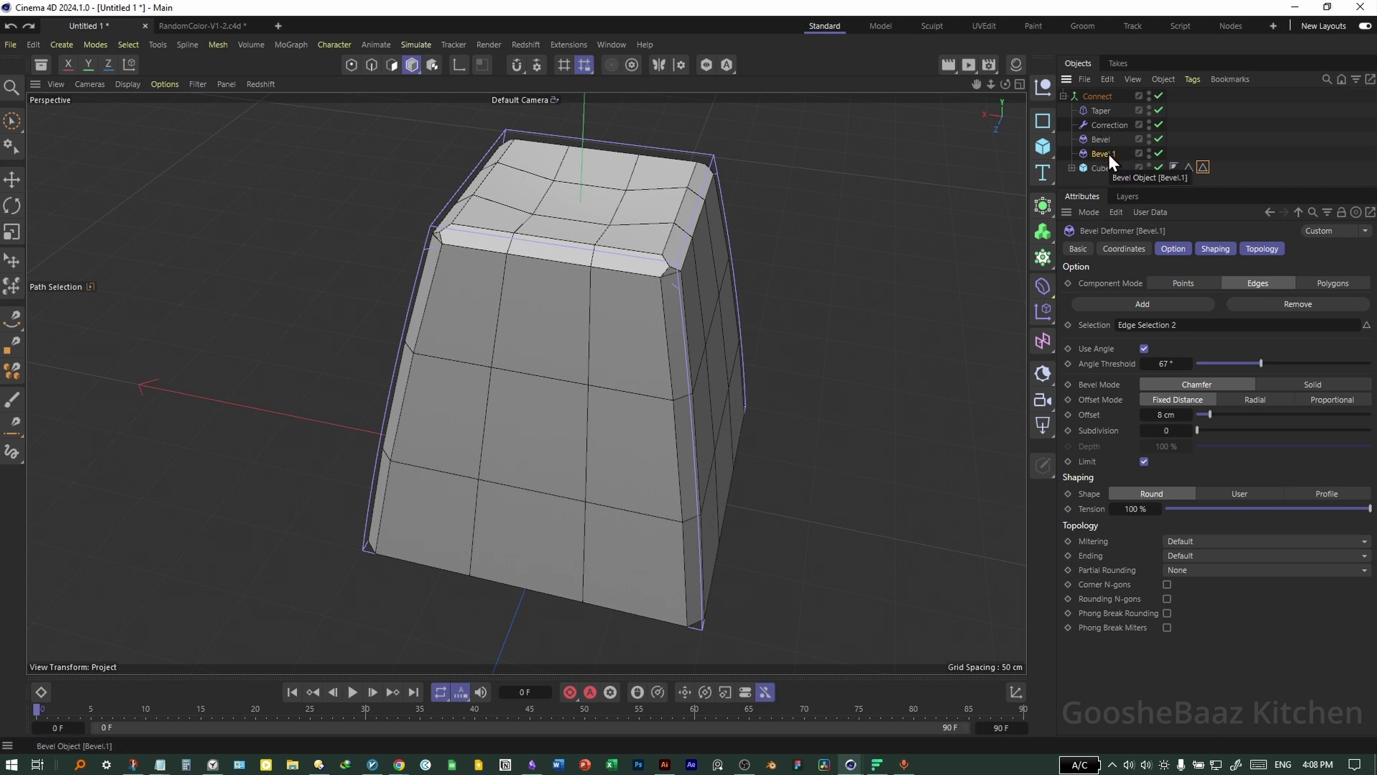
mouse_move(1108, 153)
left_mouse_down()
mouse_move(1121, 142)
mouse_move(1105, 135)
left_mouse_up()
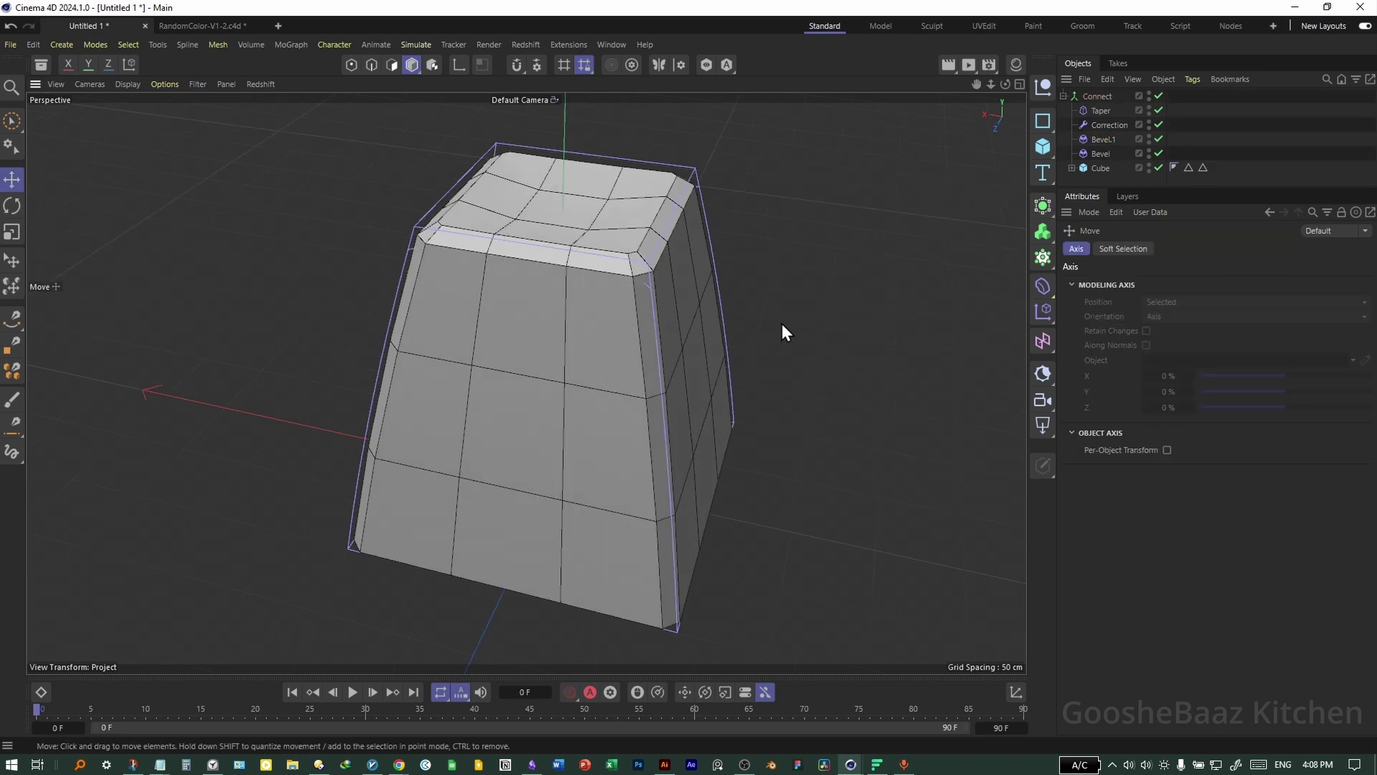
left_click_drag(782, 331, 688, 488, "alt")
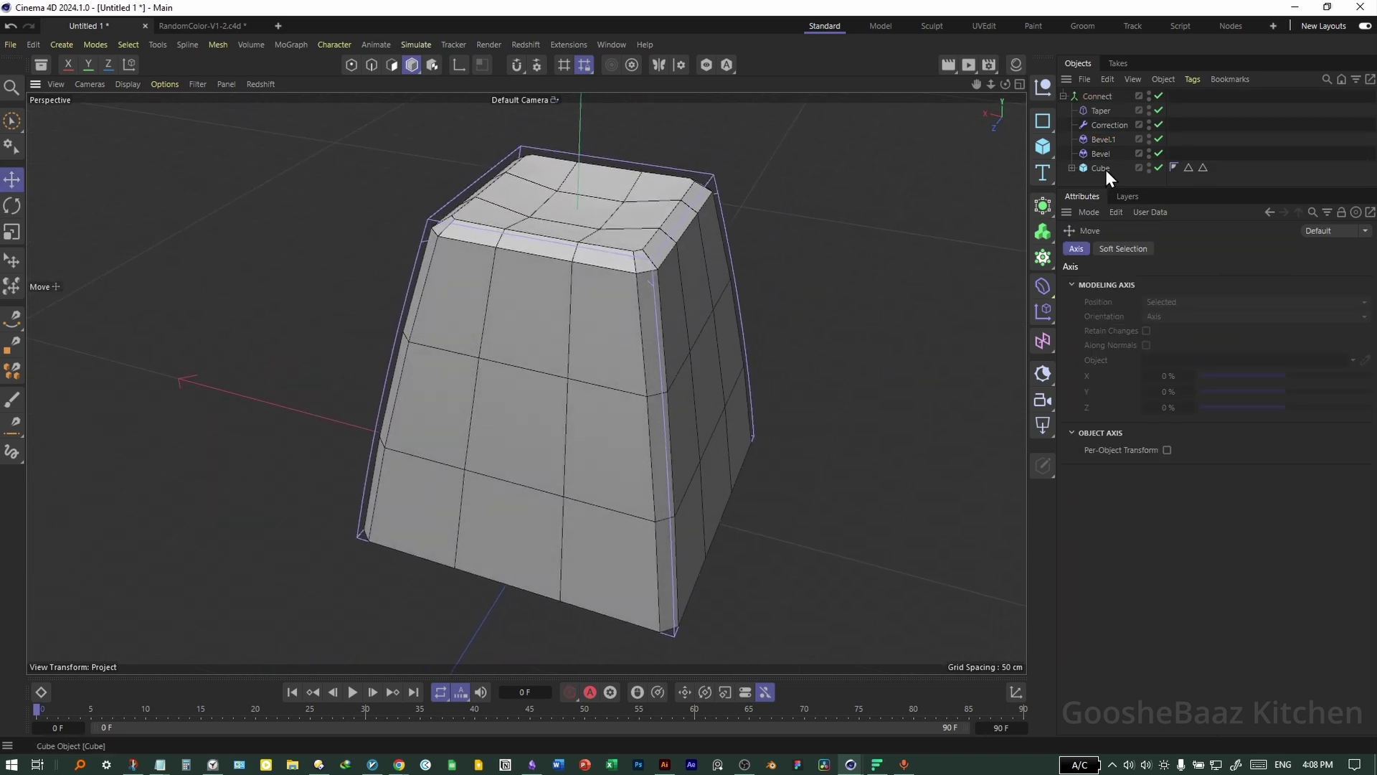
Step: Set the Cube's Y size to 170 cm
left_click(1102, 169)
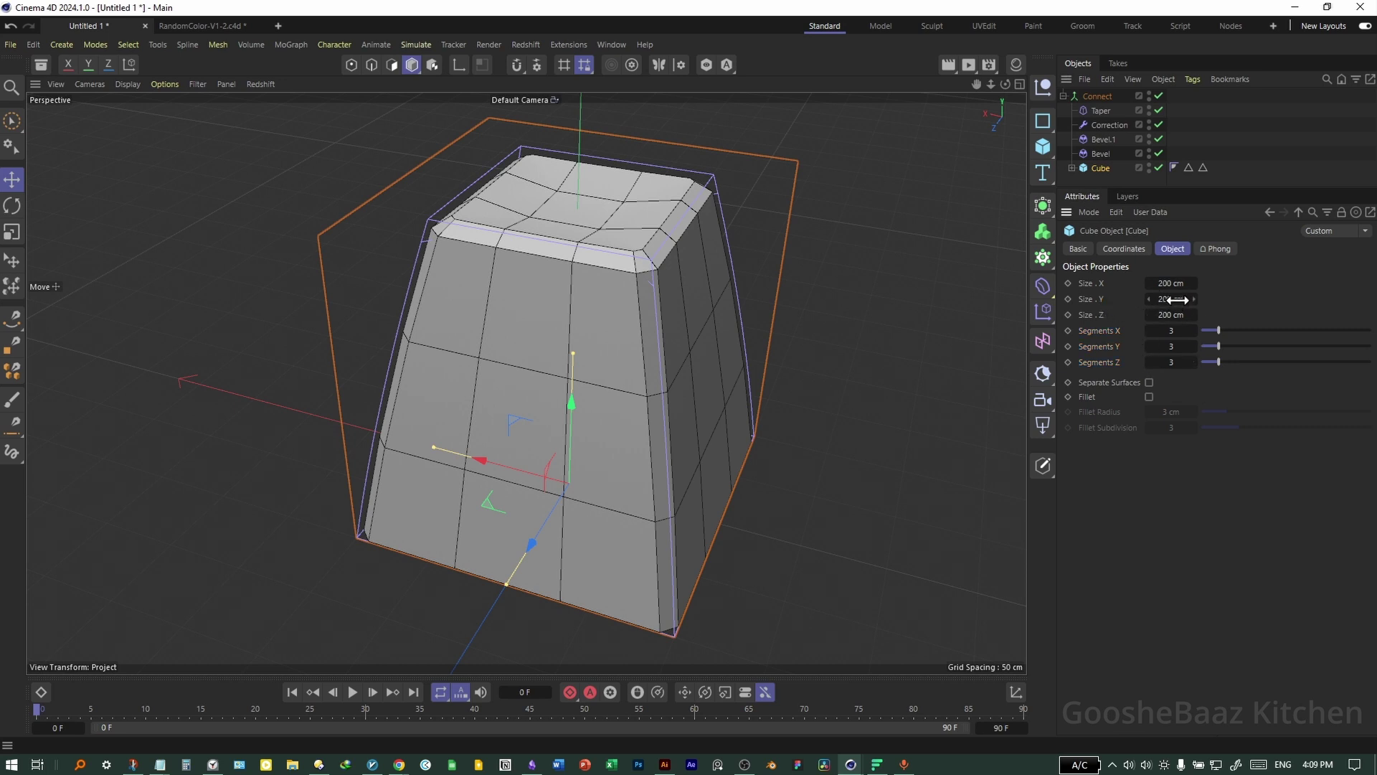
left_click_drag(1173, 300, 1151, 300)
Step: Refit the Taper deformer to its parent and set its strength to 42%
left_click(1101, 110)
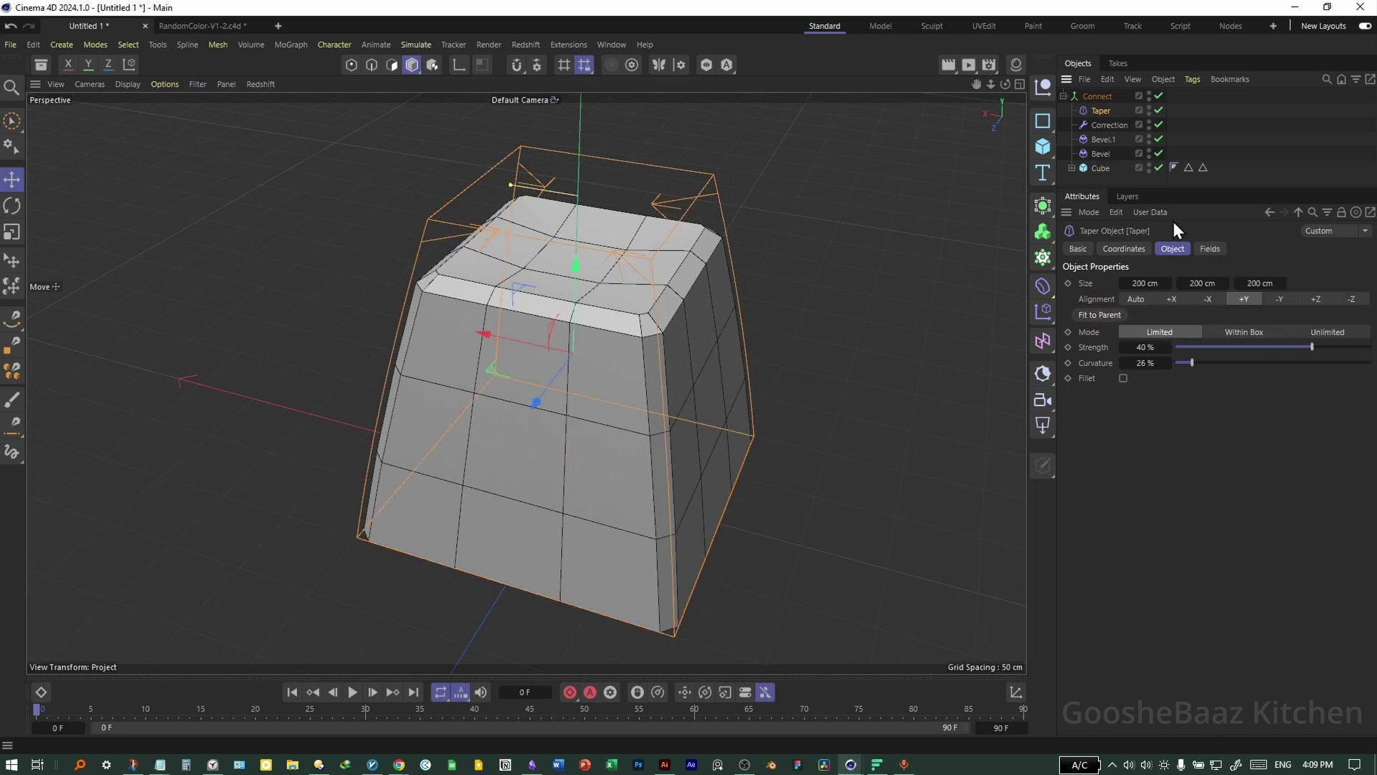
left_click(1101, 315)
left_click_drag(1315, 350, 1316, 351)
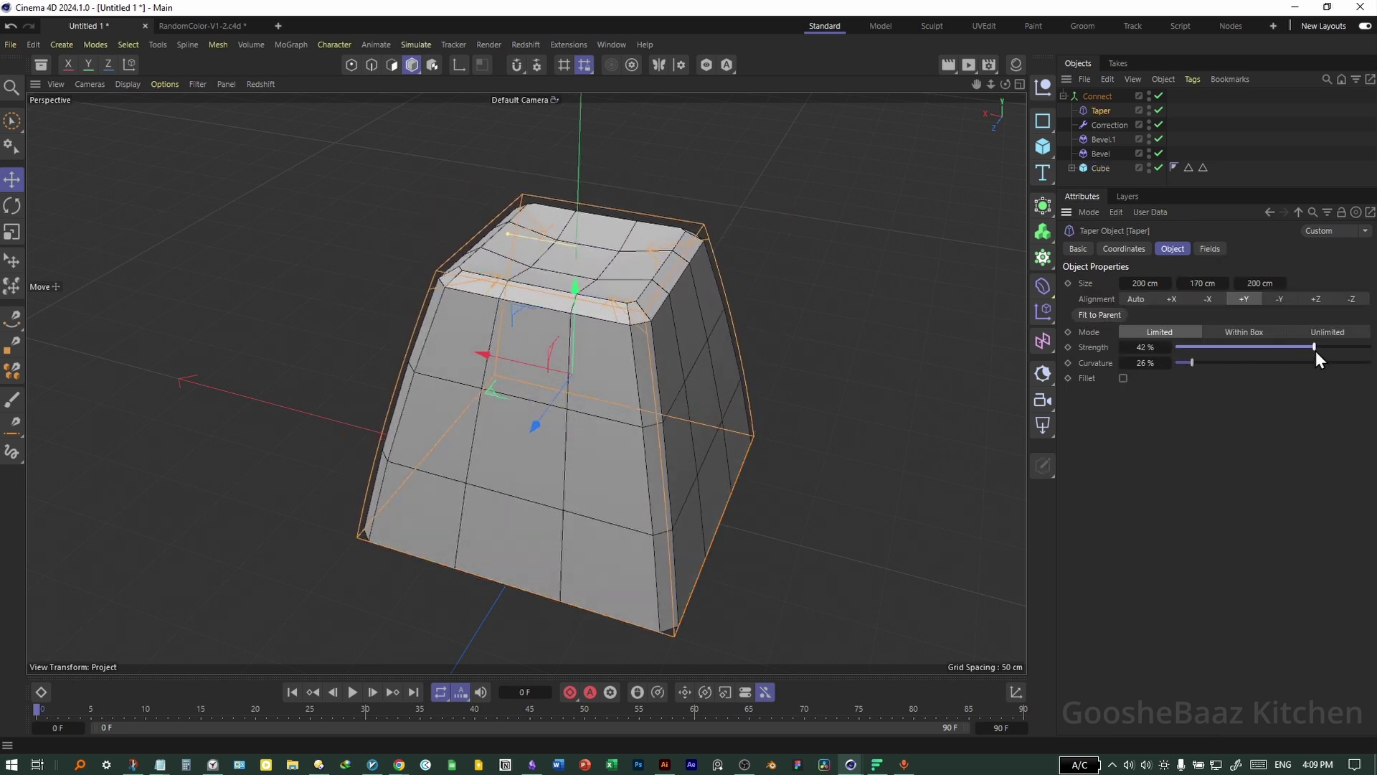
Step: Set the offset to 10 cm on the vertical-edge Bevel deformer and to 7 cm on the top-edge Bevel deformer
left_click(1104, 139)
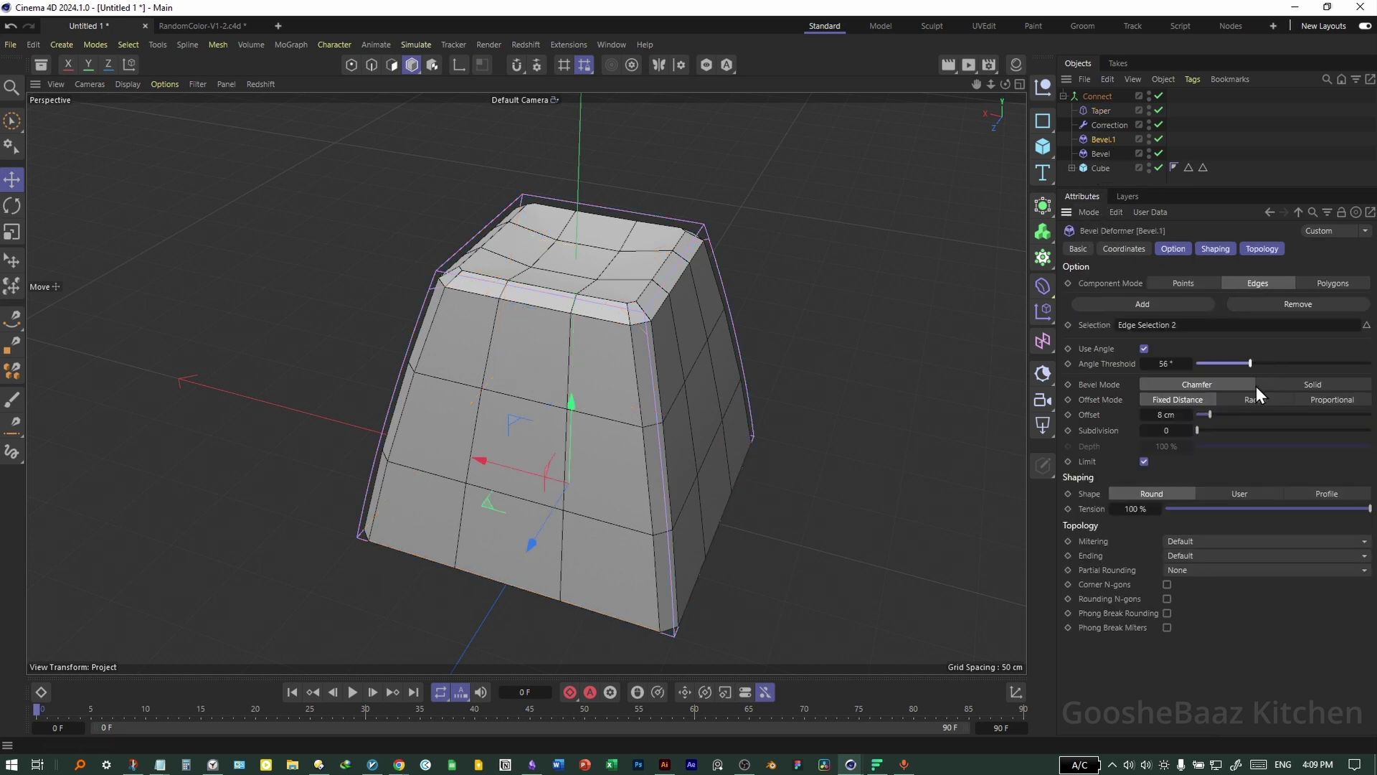
mouse_move(1208, 415)
left_mouse_down()
mouse_move(1224, 417)
mouse_move(1208, 417)
left_mouse_up()
left_click(1101, 153)
left_click(825, 388)
left_click_drag(627, 359, 717, 388, "alt")
Step: Place the Connect object inside a new Subdivision Surface generator
left_click(1103, 95)
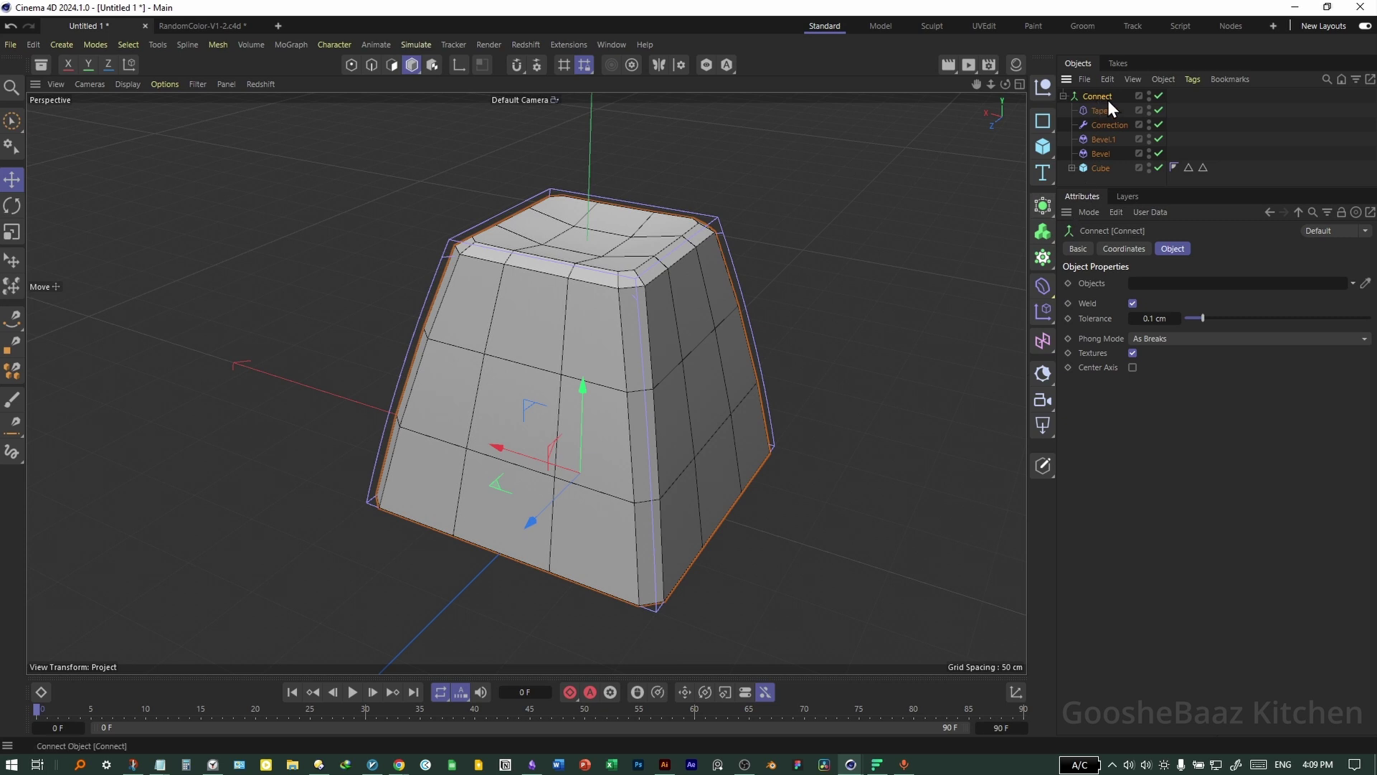
left_click(1043, 206, "alt")
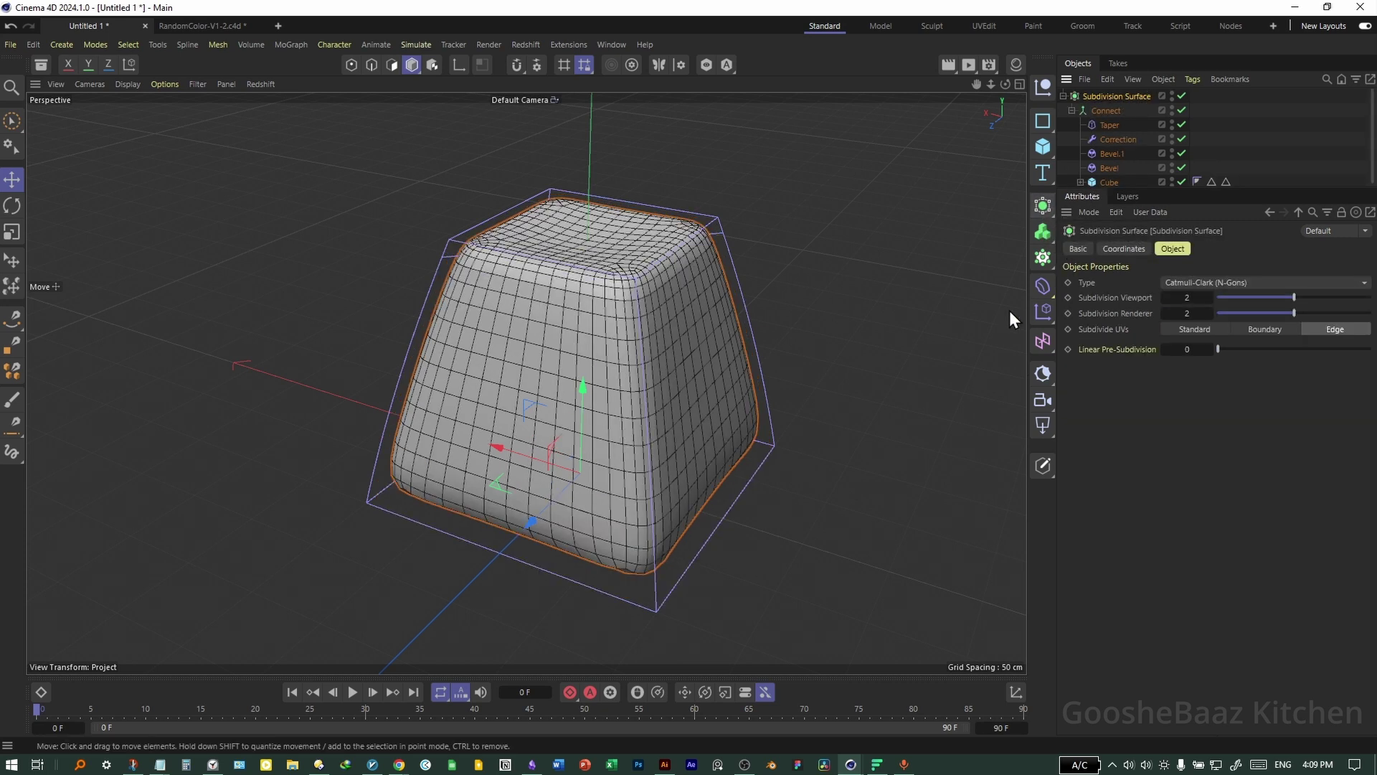
left_click(875, 368)
left_click_drag(627, 322, 659, 270, "alt")
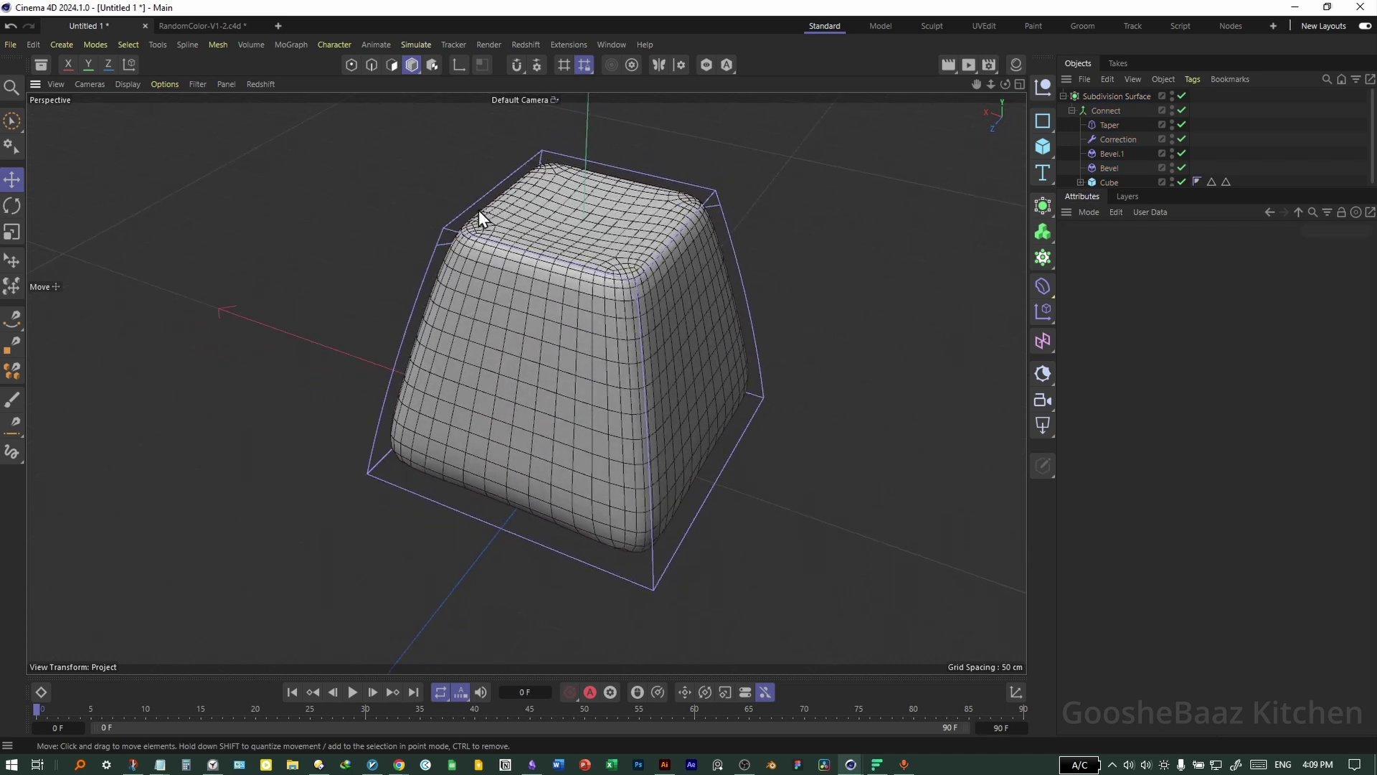
Step: Set the subdivision of both Bevel deformers to 2
left_click(1112, 155)
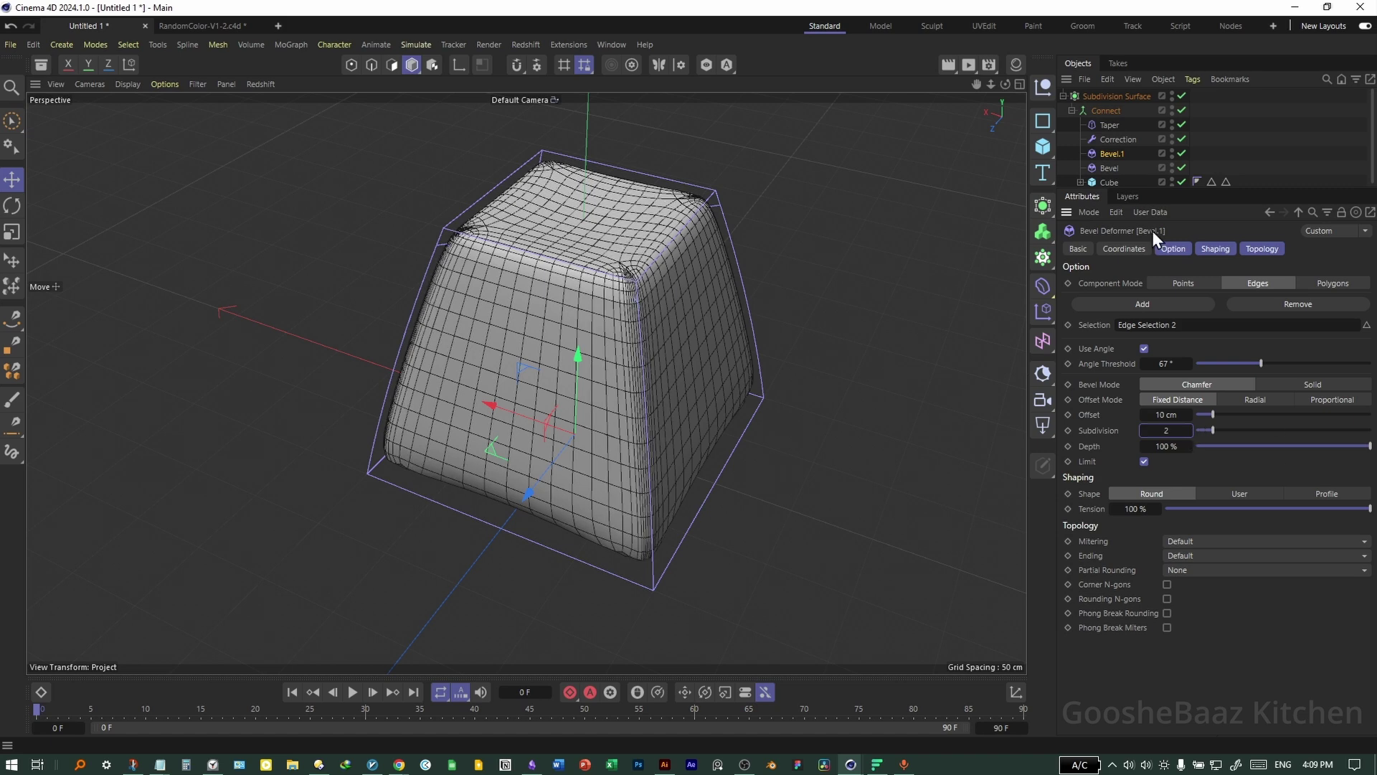
left_click(1110, 168)
left_click(1188, 430)
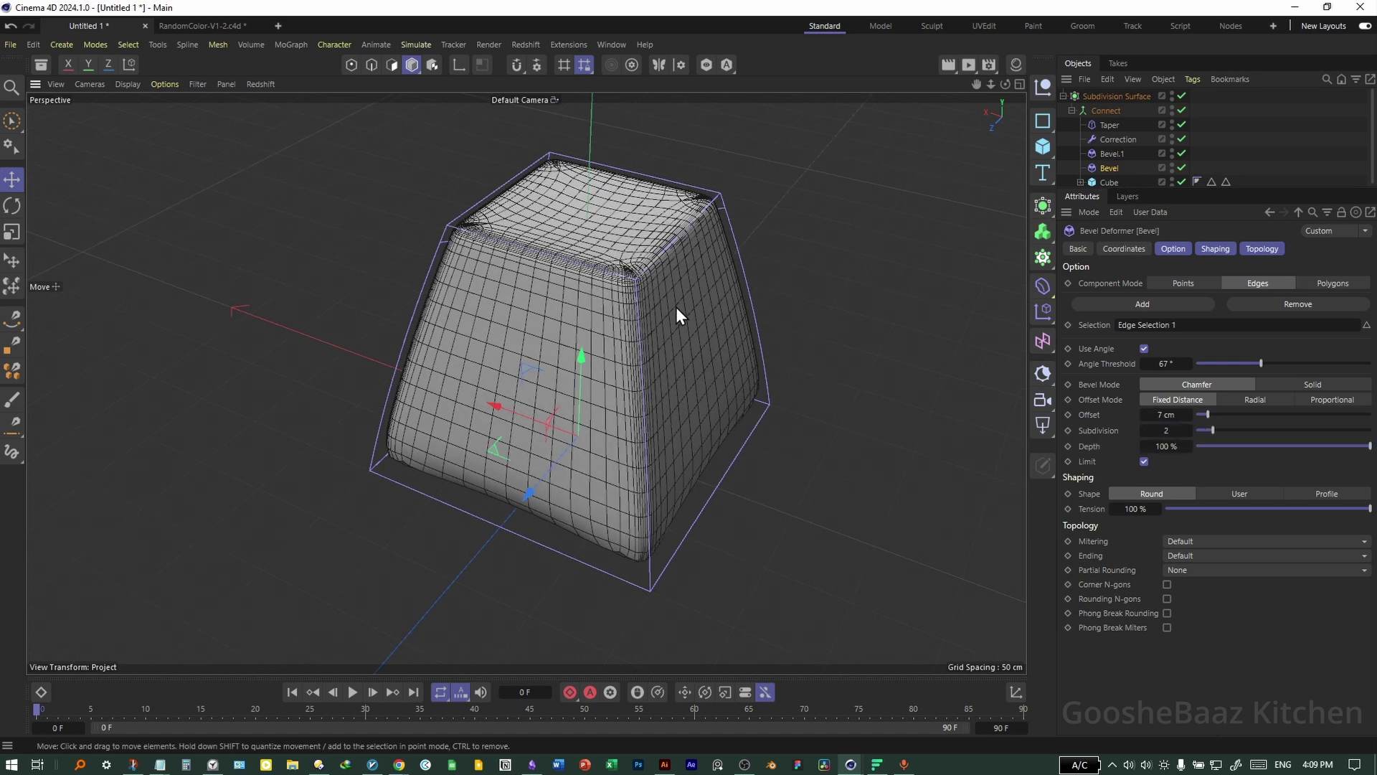
Step: Switch the viewport display to Gouraud Shading without lines
left_click(165, 84)
mouse_move(128, 84)
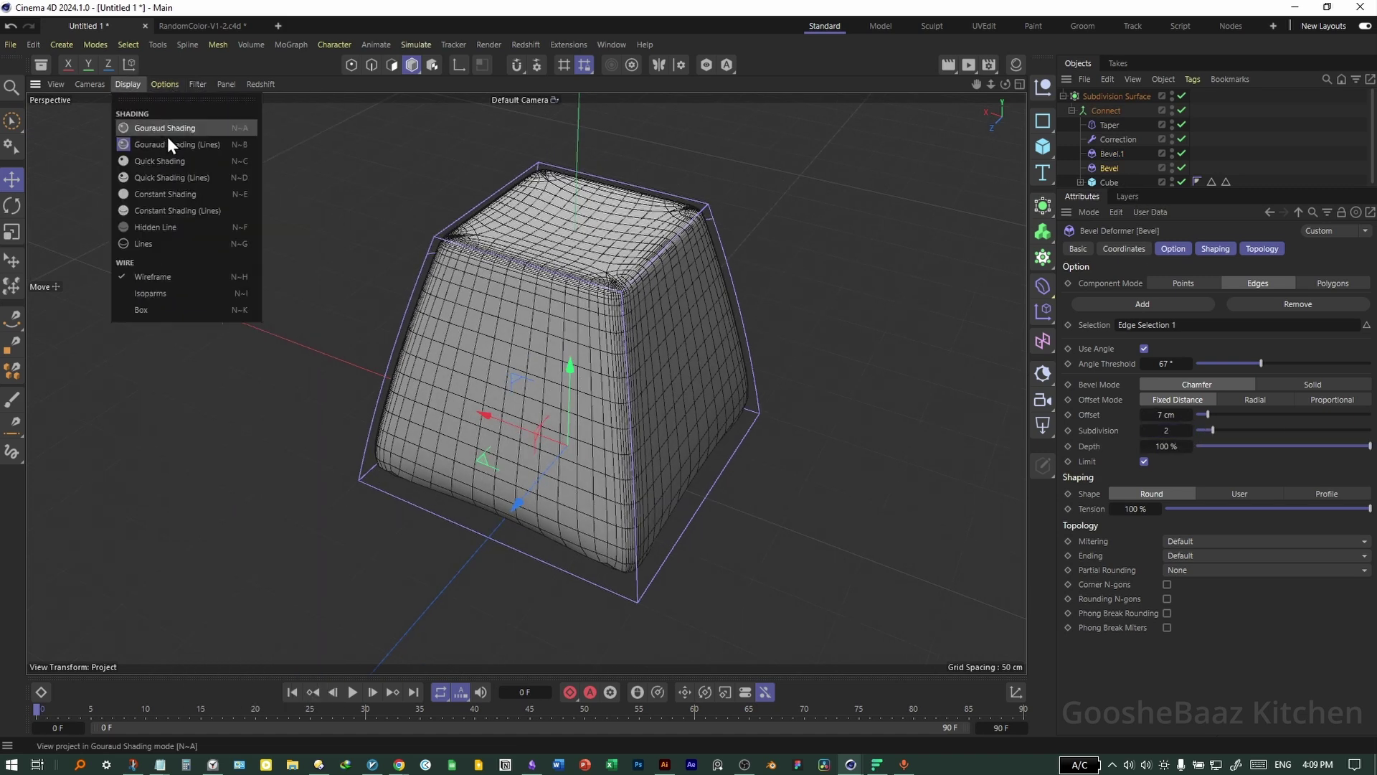
left_click(167, 131)
mouse_move(626, 357)
left_mouse_down("alt")
mouse_move(562, 372)
mouse_move(596, 381)
left_mouse_up("alt")
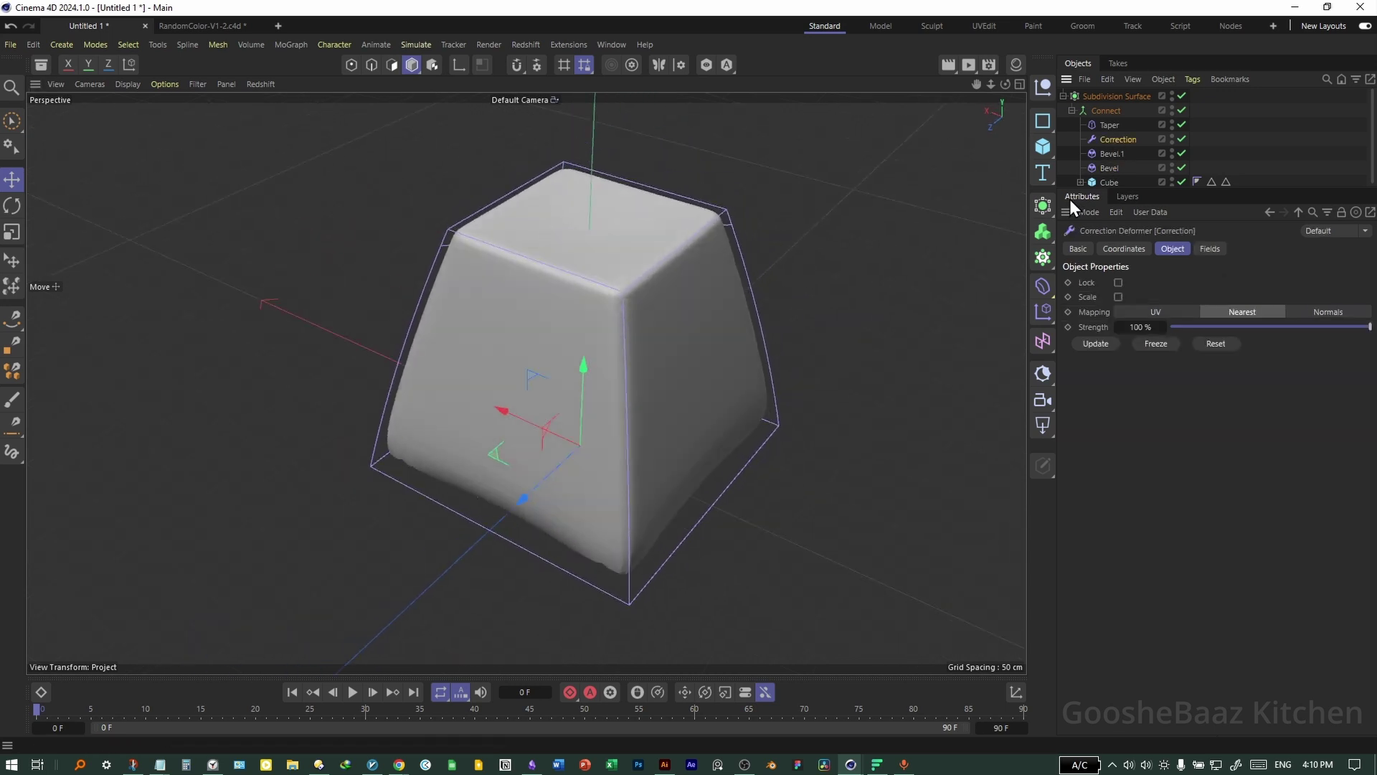
Step: Through the Correction deformer, lower the top face's centre polygon further in polygon mode to deepen the dip
left_click(394, 66)
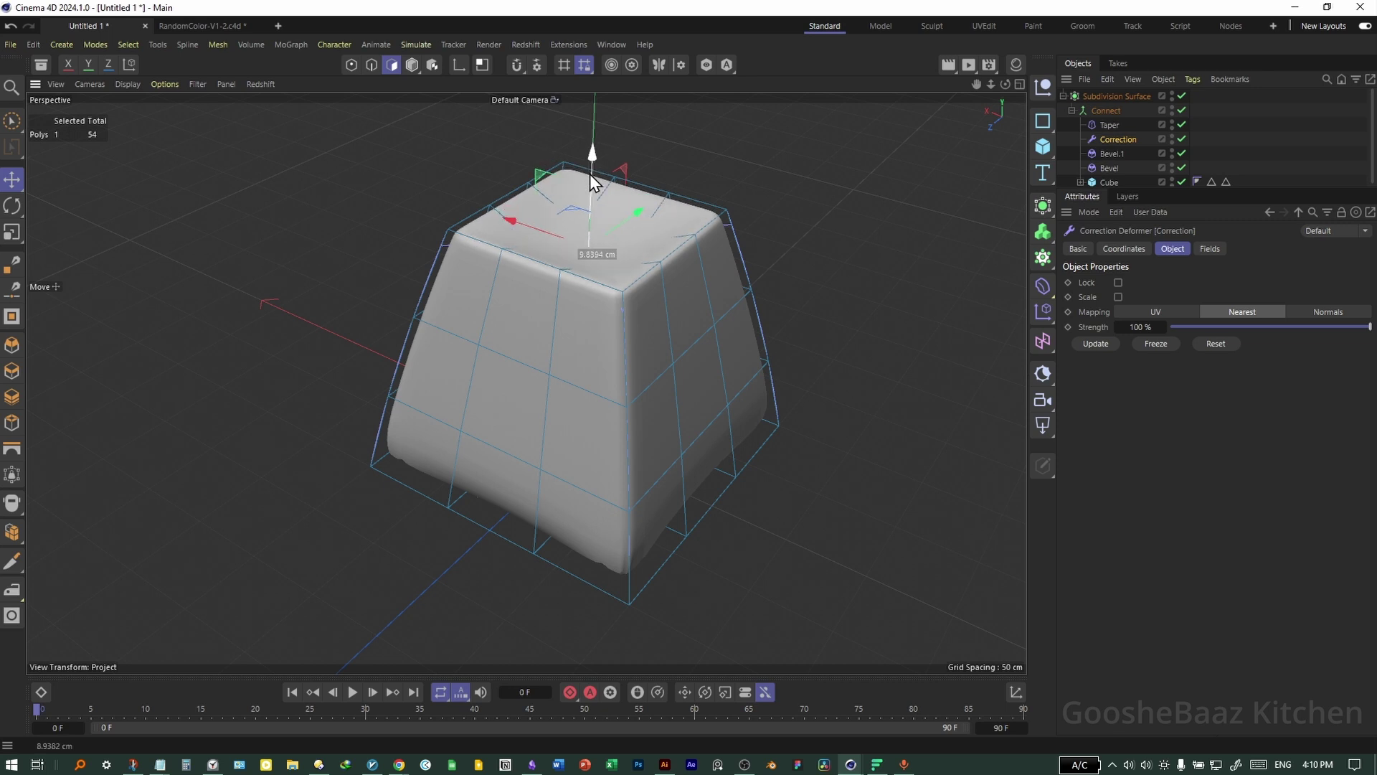
left_click_drag(622, 231, 635, 294, "alt")
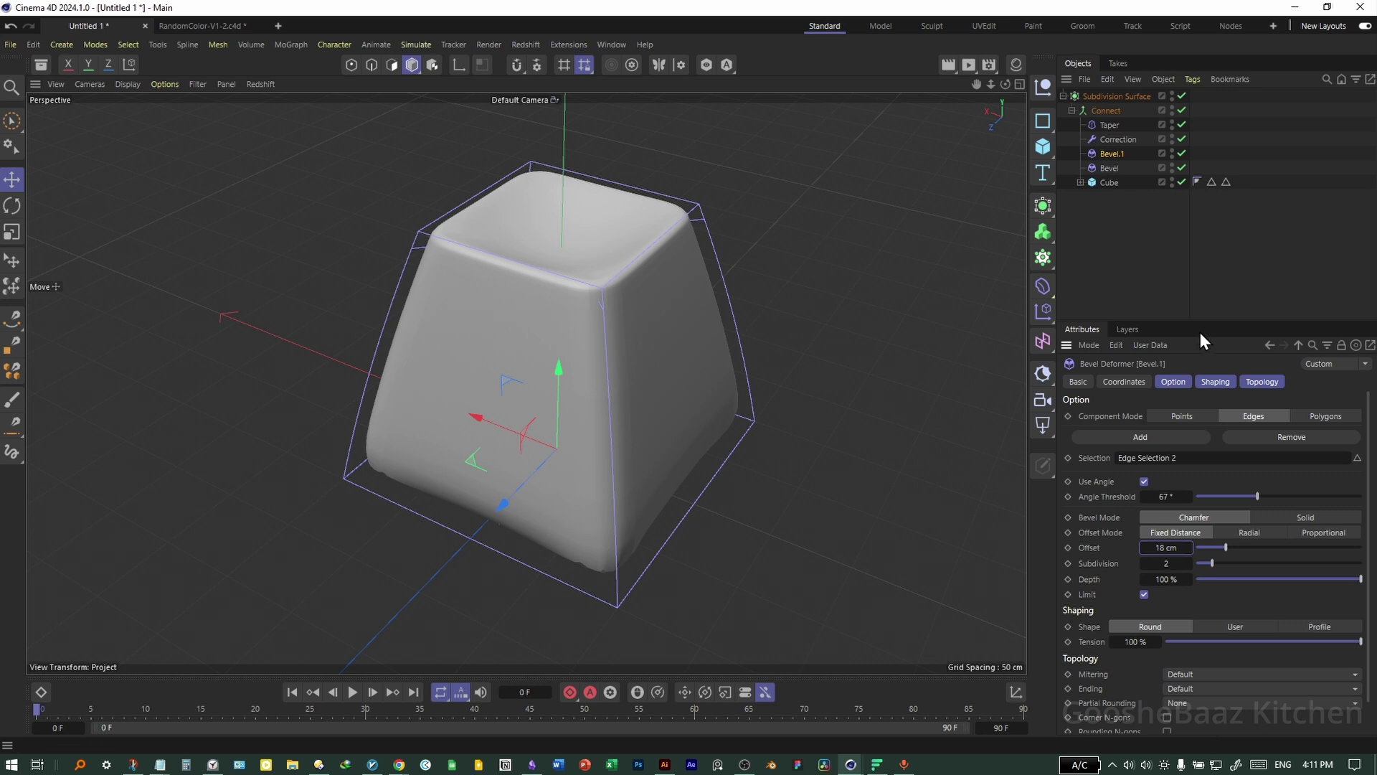
Step: Raise the subdivision of both Bevel deformers to 3
double_click(1169, 569)
left_click(1110, 168)
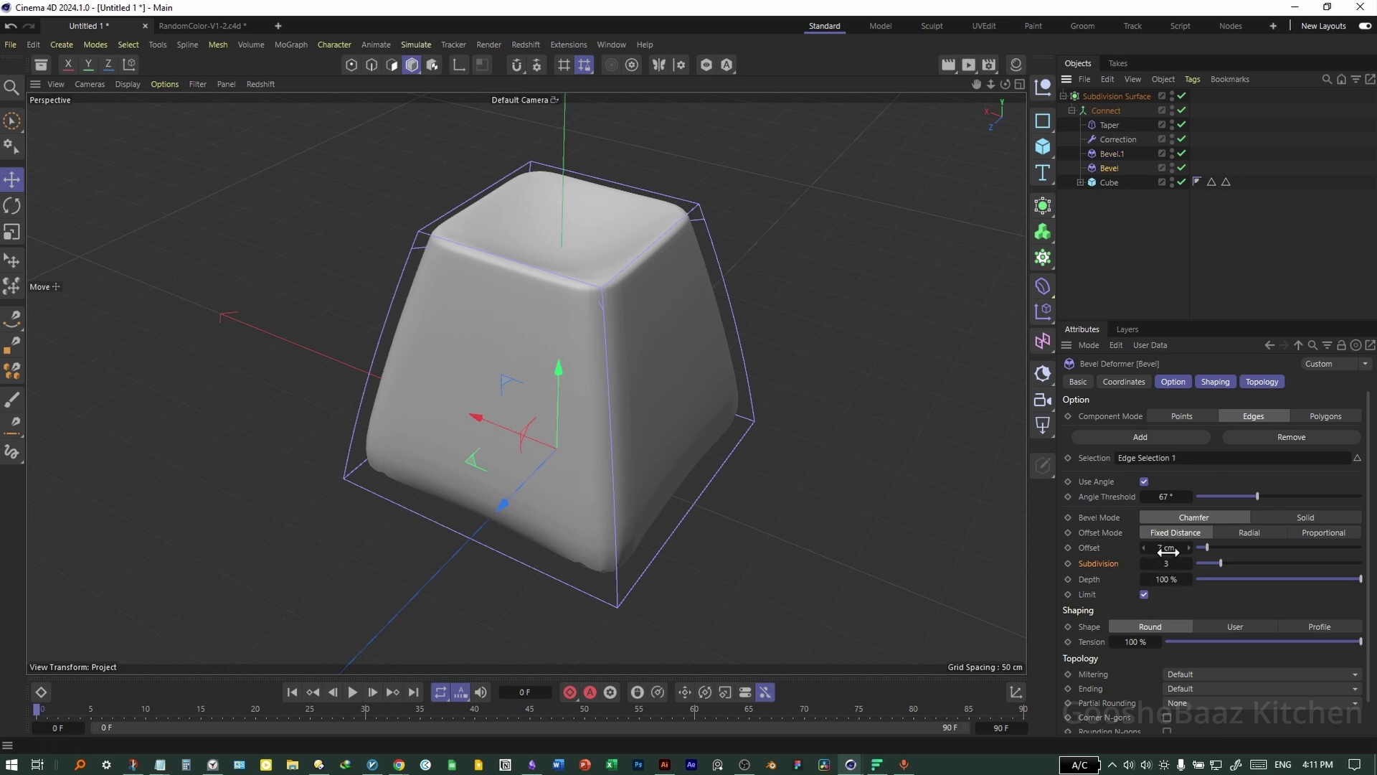
Step: Set the offset of the Bevel deformer using Edge Selection 1 to 5 cm
left_click_drag(1168, 552, 1169, 552)
left_click(390, 338)
left_click_drag(391, 339, 419, 315, "alt")
Step: Review the Cube, Bevel, Taper and Correction settings together with the resulting keycap shape
left_click(1116, 180)
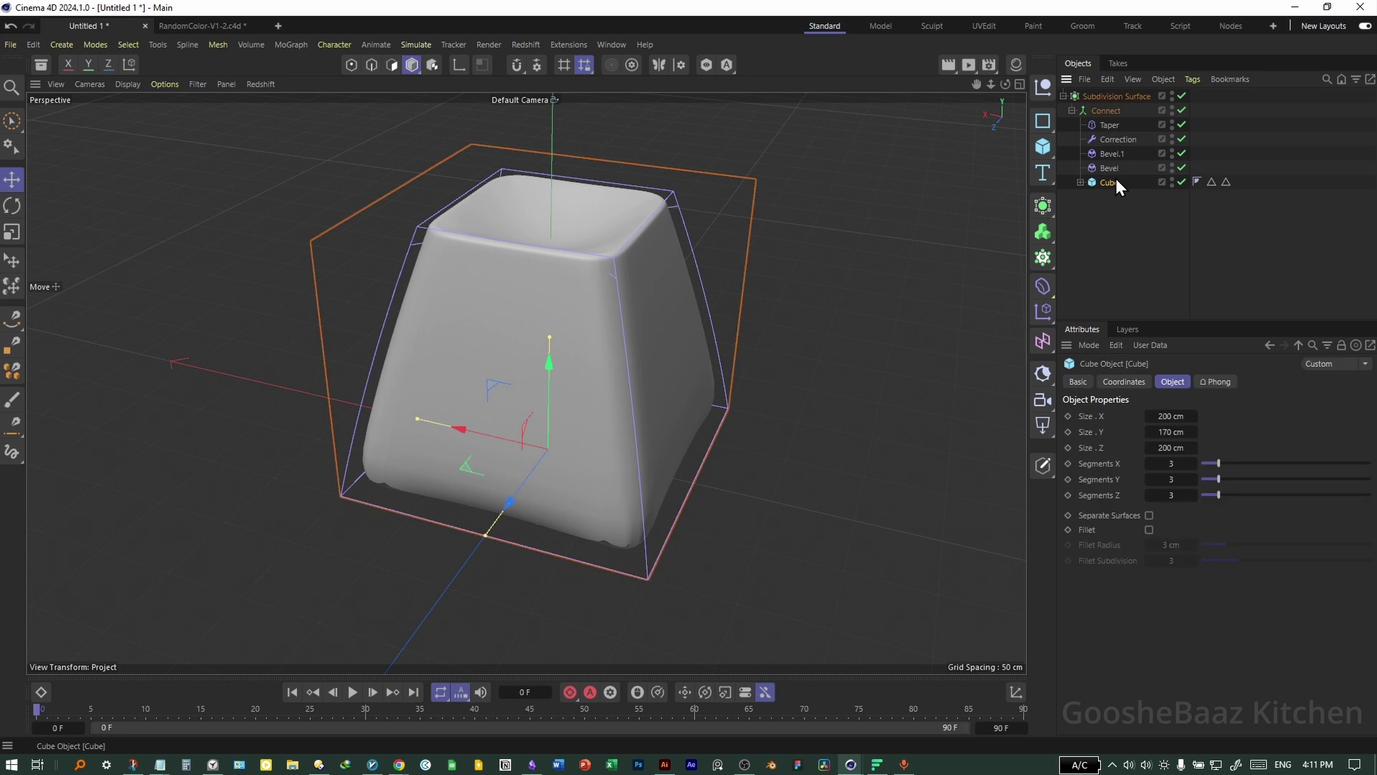
left_click(1110, 168)
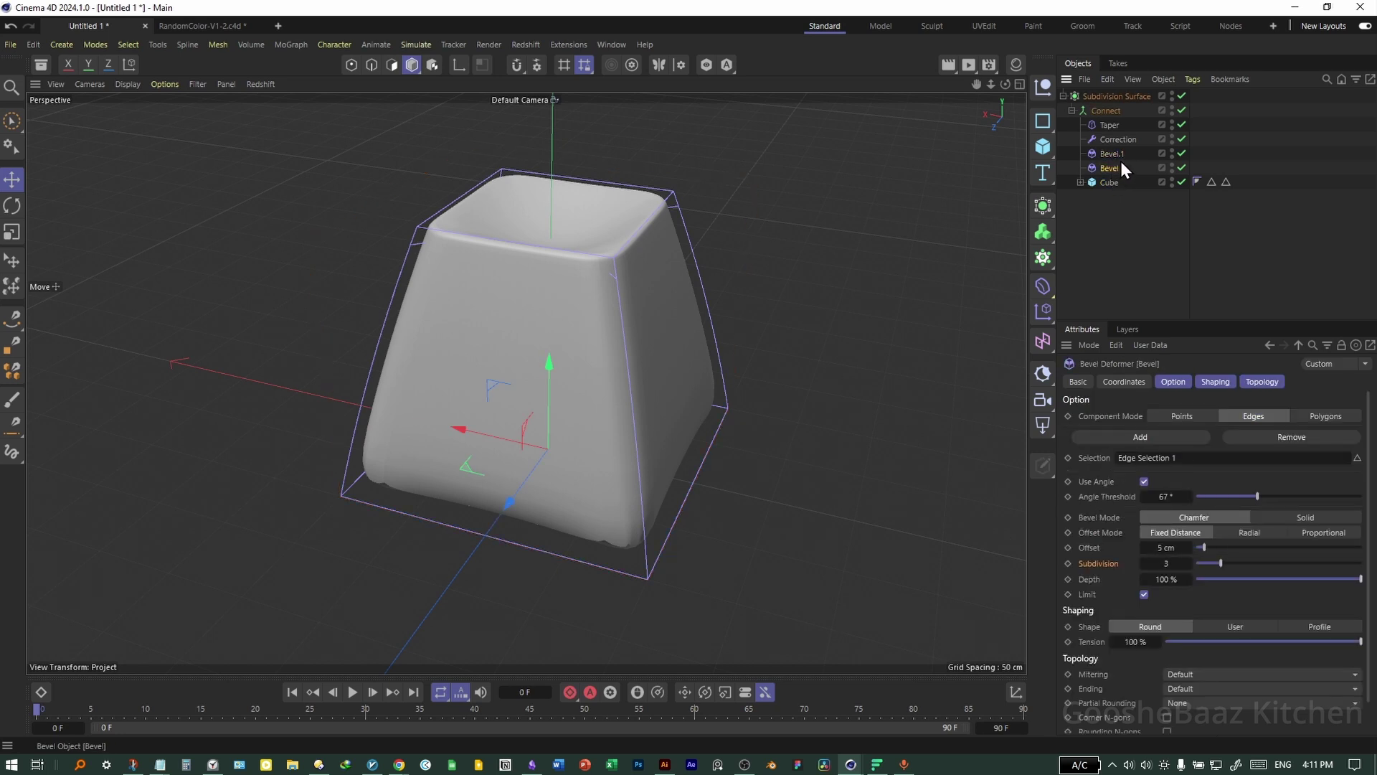
left_click(1118, 139)
left_click(1115, 126)
left_click(1117, 139)
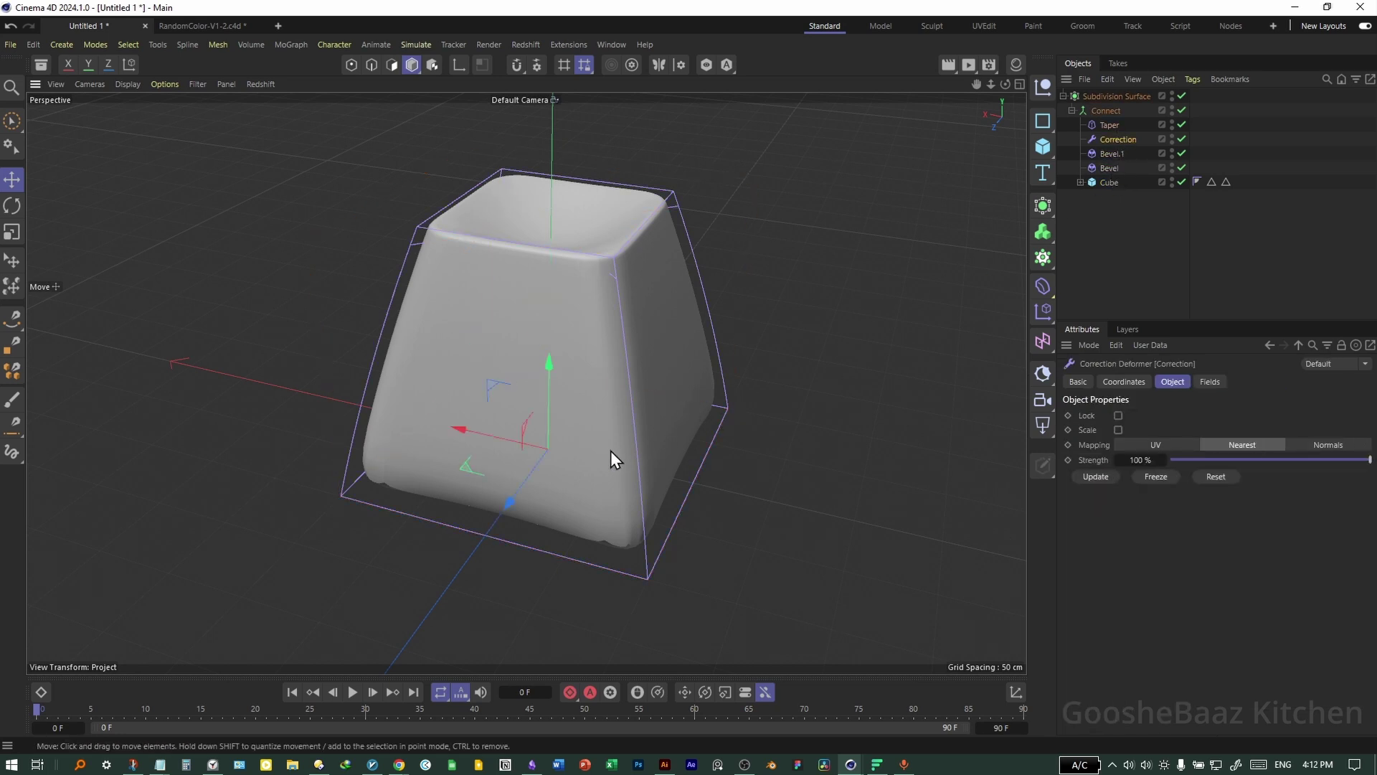
left_click_drag(611, 452, 635, 482, "alt")
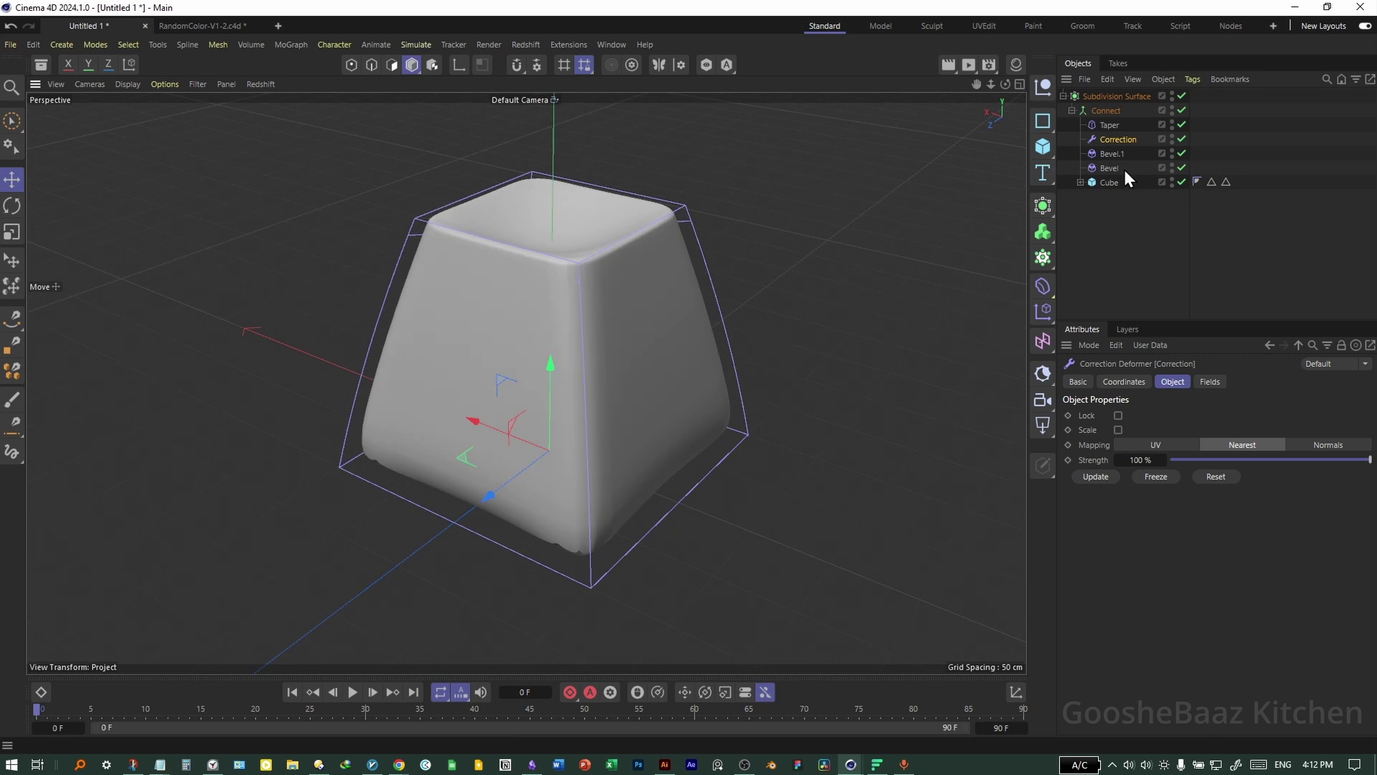
Step: Add a Cloner and place the keycap's Subdivision Surface inside it
left_click(1045, 257)
mouse_move(1112, 110)
left_mouse_down()
mouse_move(1124, 97)
mouse_move(1104, 96)
left_mouse_up()
key("h")
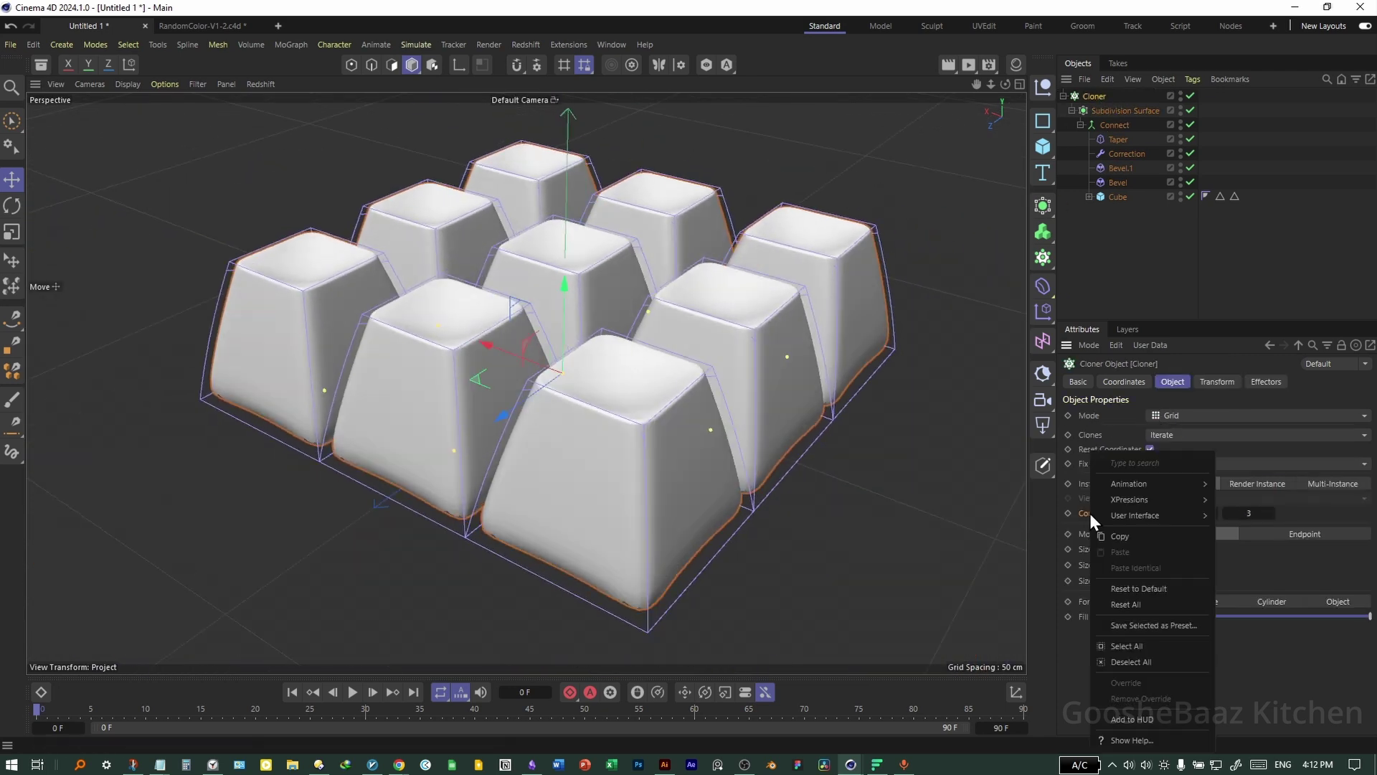
Step: Show the sub-channels of the Cloner's Count parameter
right_click(1090, 513)
mouse_move(1121, 516)
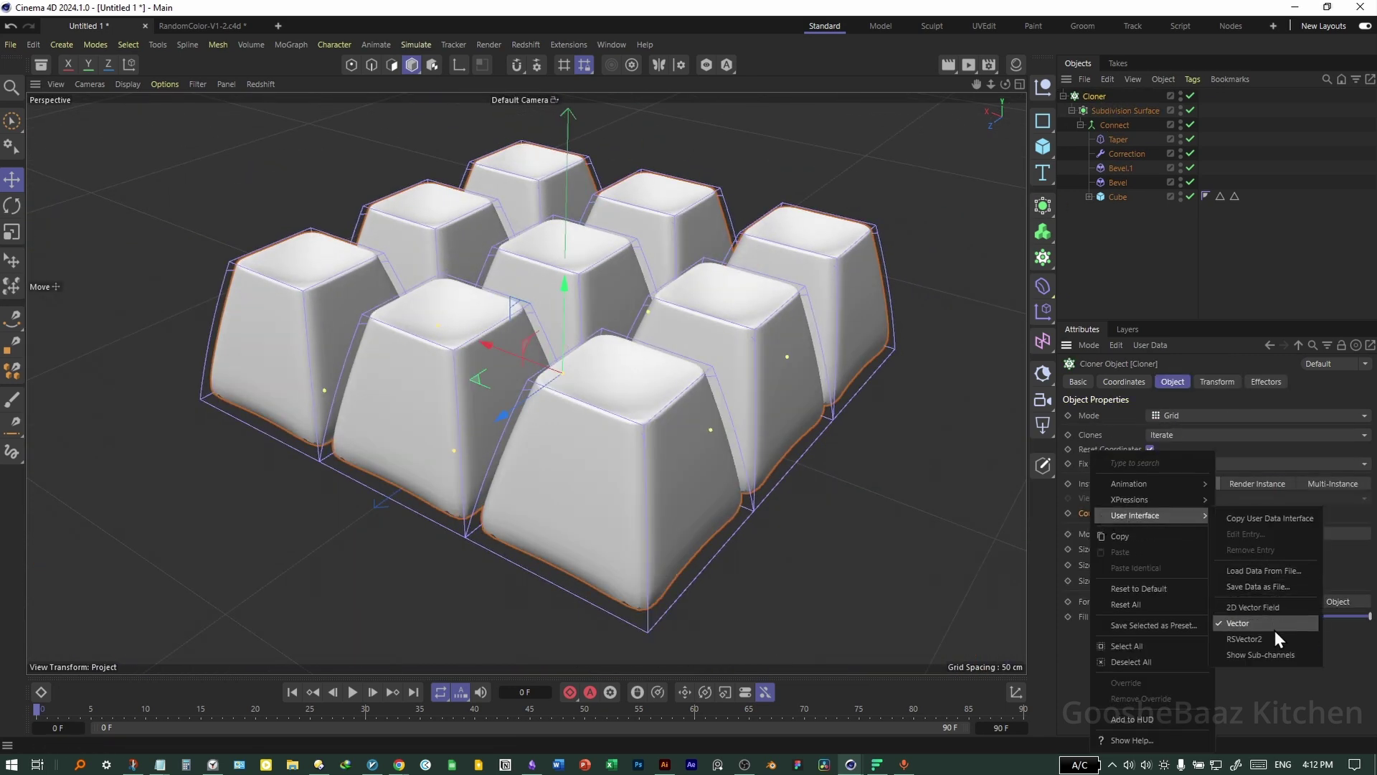
left_click(1261, 654)
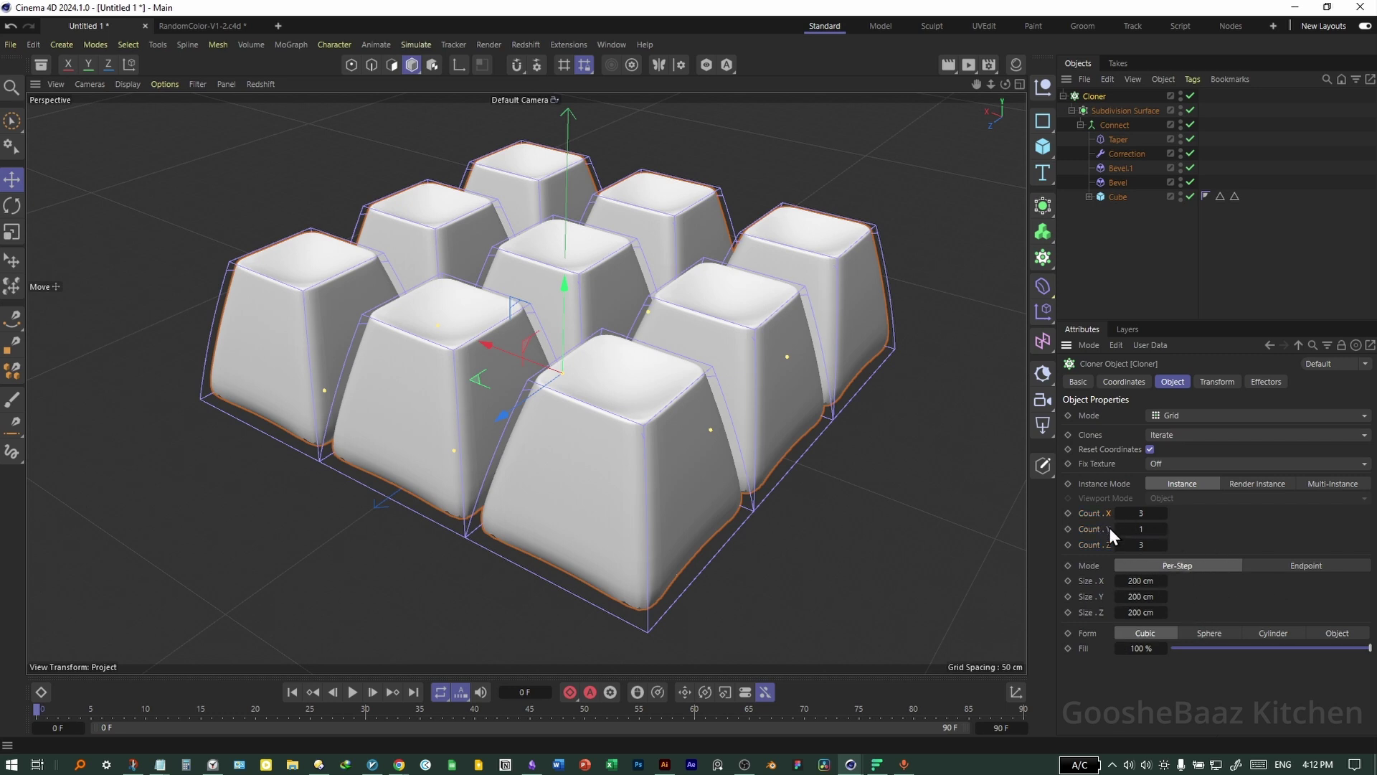
Step: Raise the Cloner's X and Z counts together to 9 and set its instance mode to Multi-Instance
left_click(1165, 515)
left_click(1165, 514)
left_click(1165, 514)
left_click(1165, 514)
left_click(1165, 514)
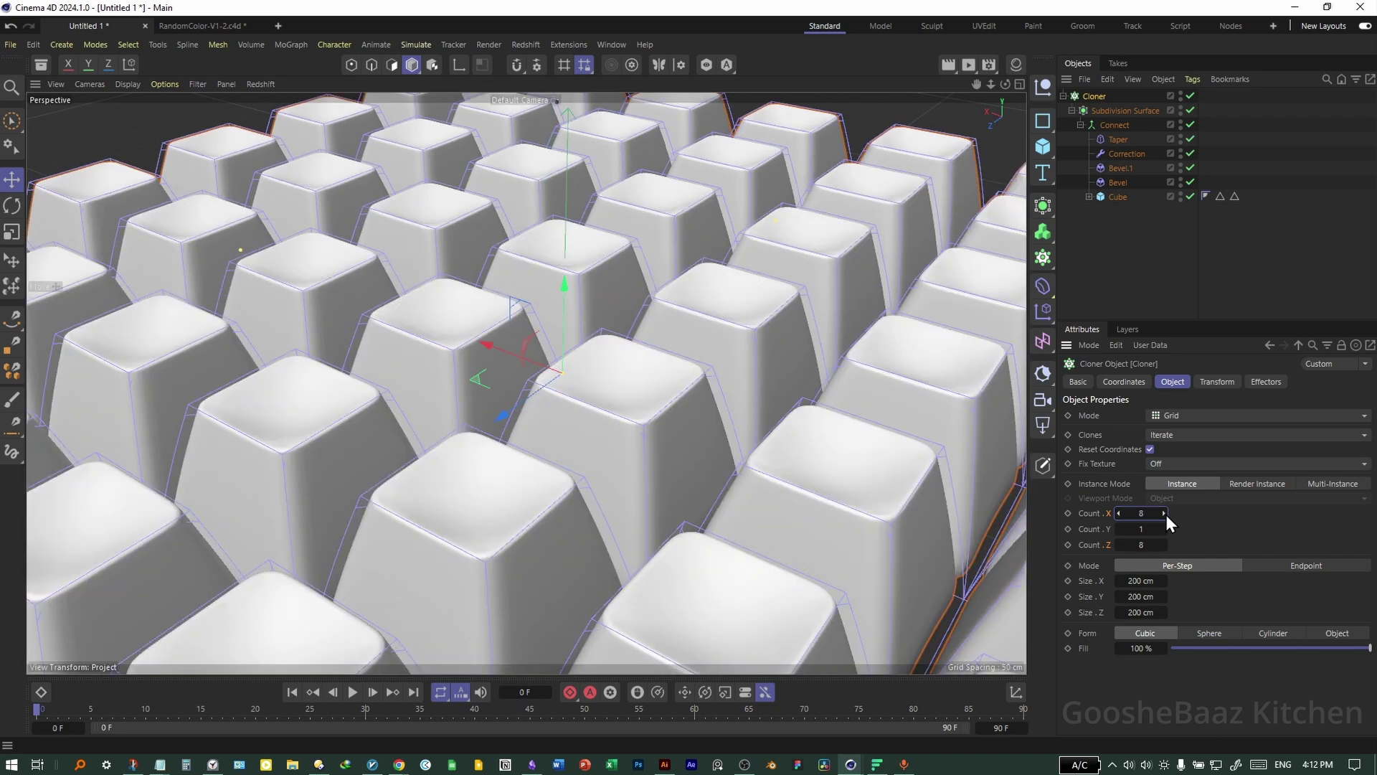
left_click(1165, 514)
scroll(704, 400, "down", 4)
middle_click_drag(861, 557, 803, 525, "alt")
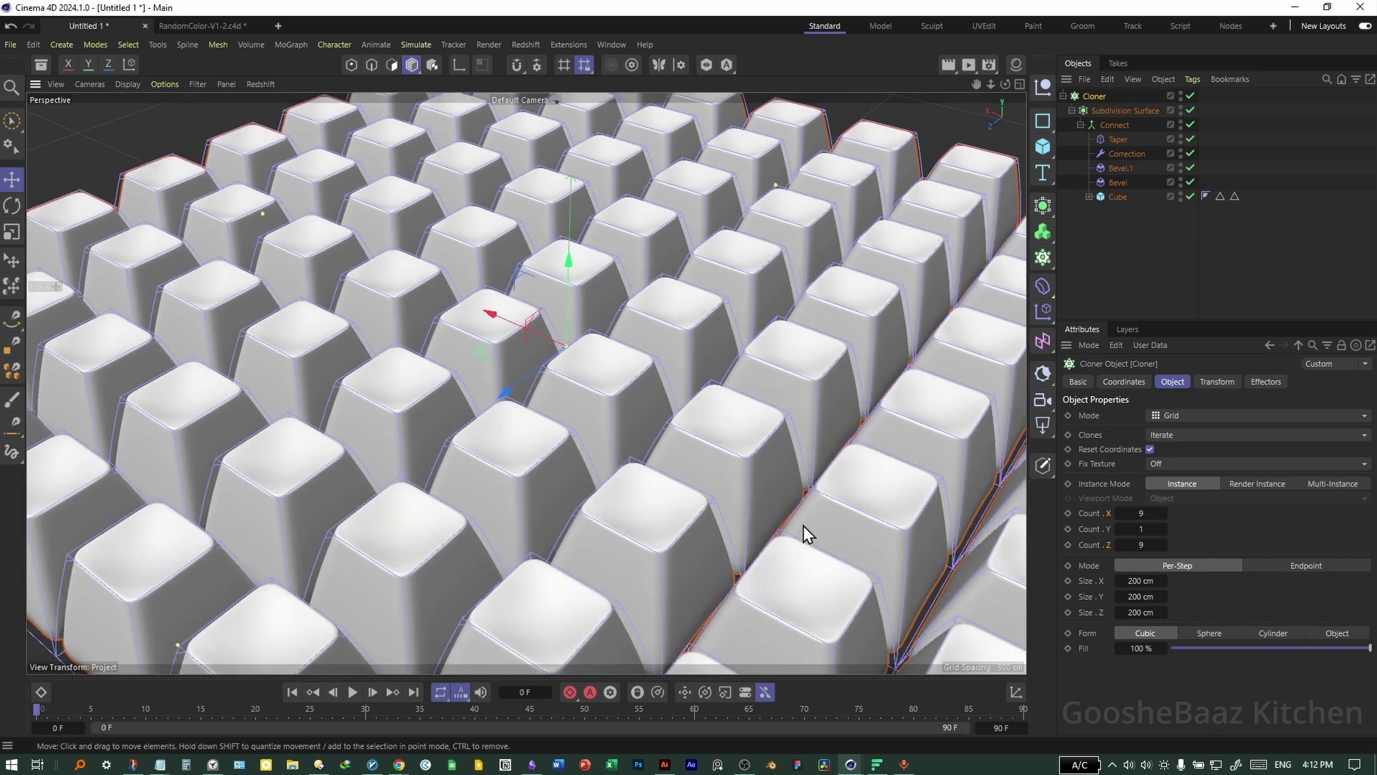
left_click(1330, 483)
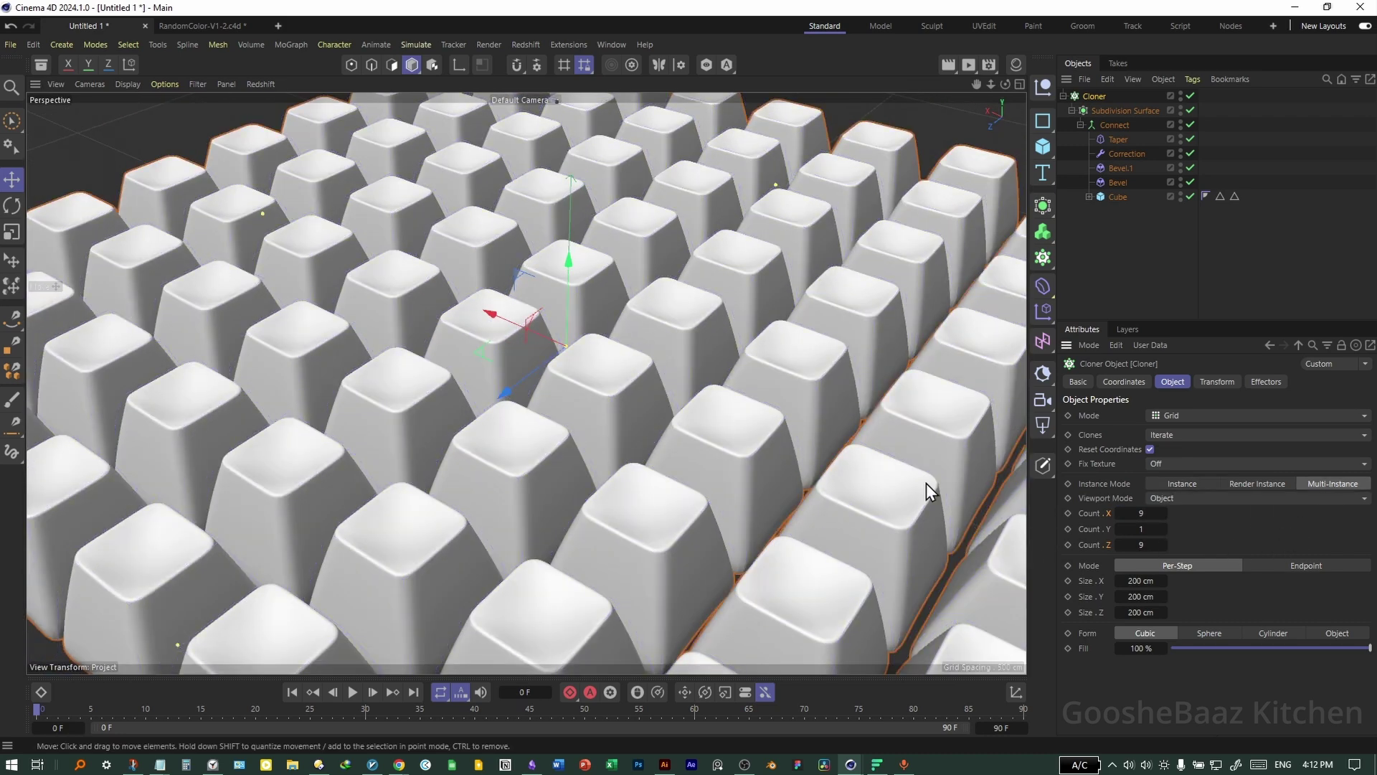
mouse_move(627, 448)
left_mouse_down("alt")
mouse_move(619, 469)
mouse_move(649, 439)
mouse_move(657, 459)
mouse_move(615, 424)
mouse_move(624, 470)
left_mouse_up("alt")
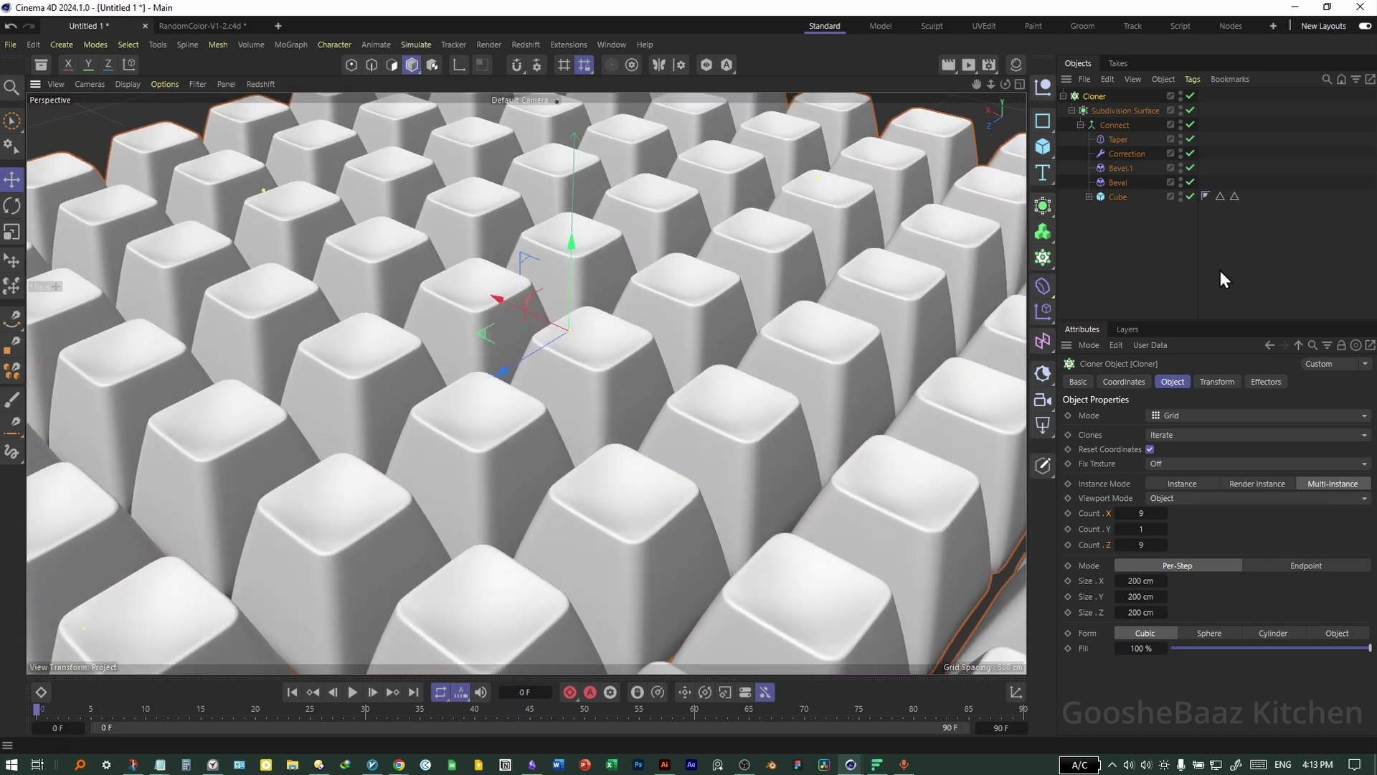
Step: Add an RS Camera and a Null, and give the camera a Target tag with the Null as target object
left_click(1220, 270)
left_click(1042, 86)
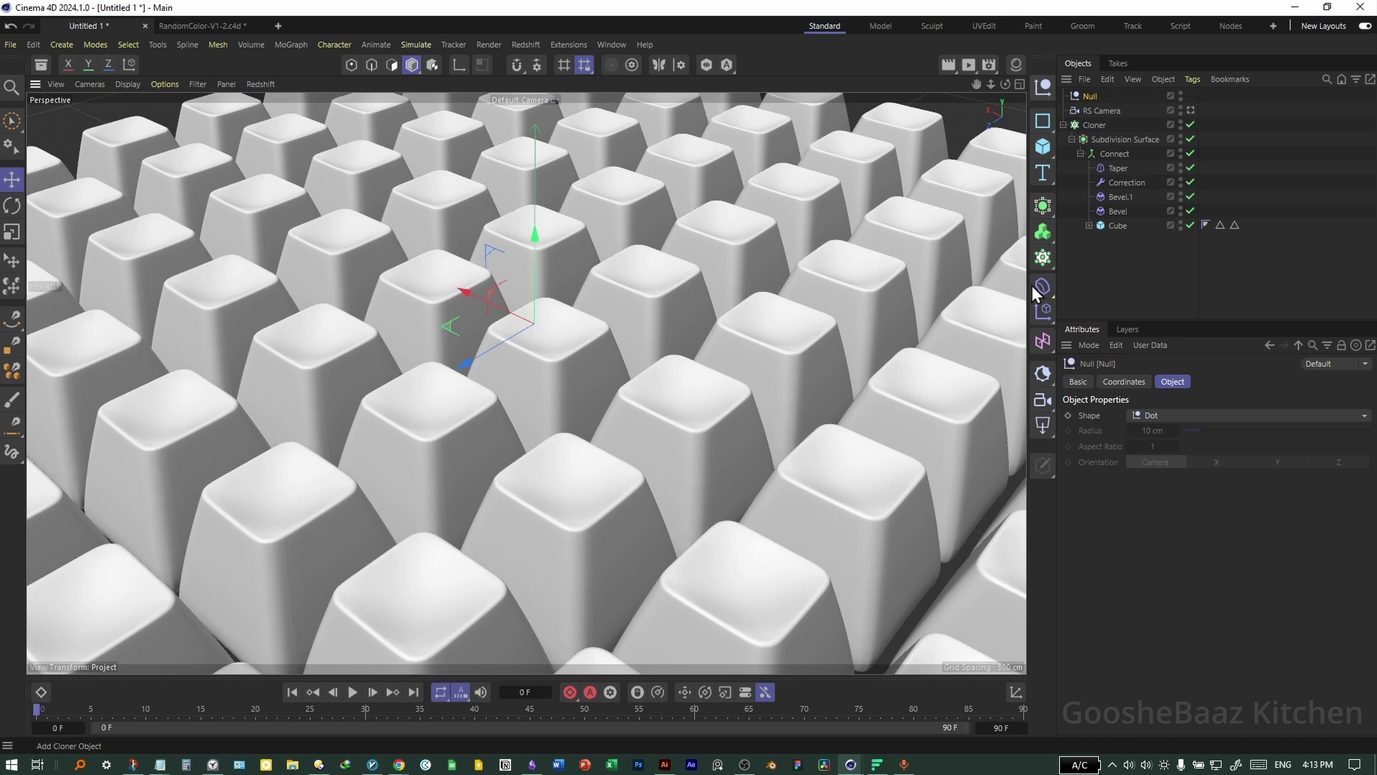
right_click(1102, 111)
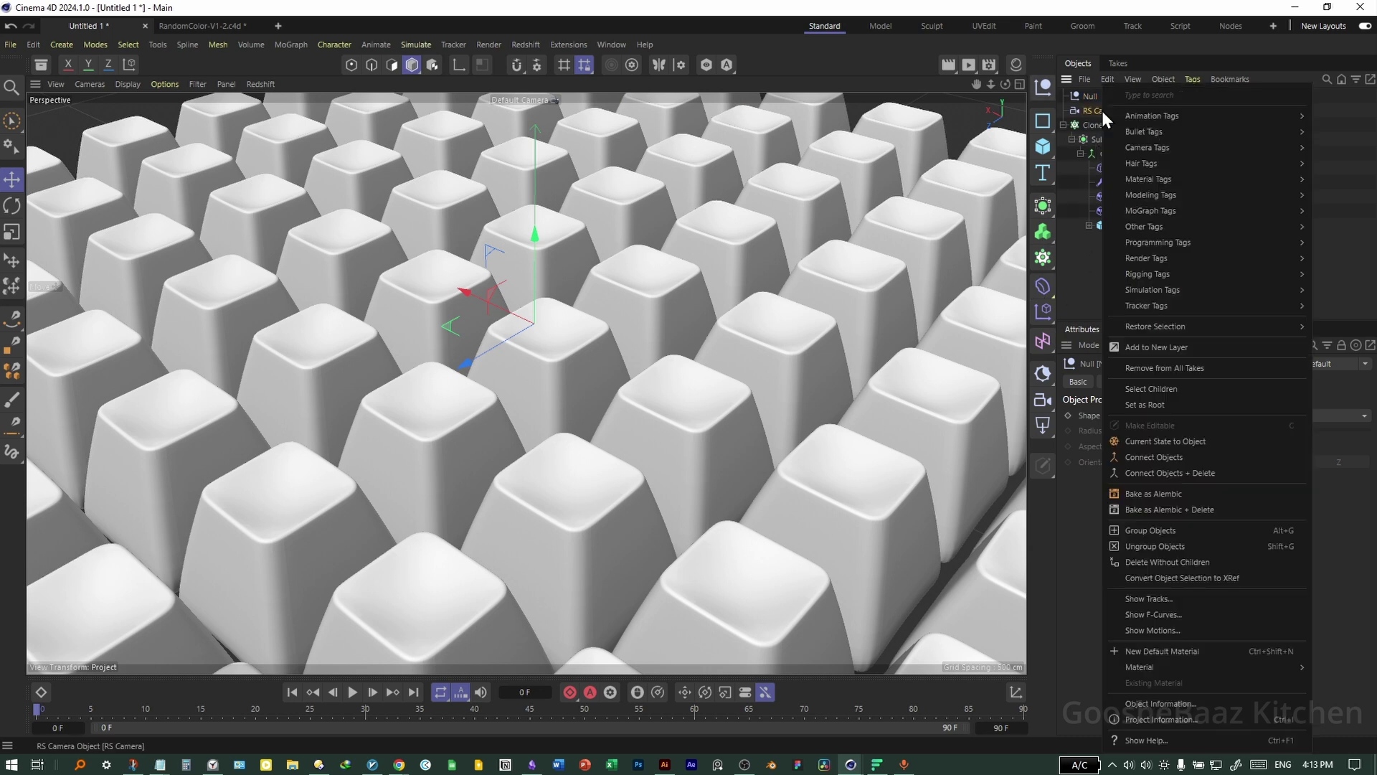
type("target")
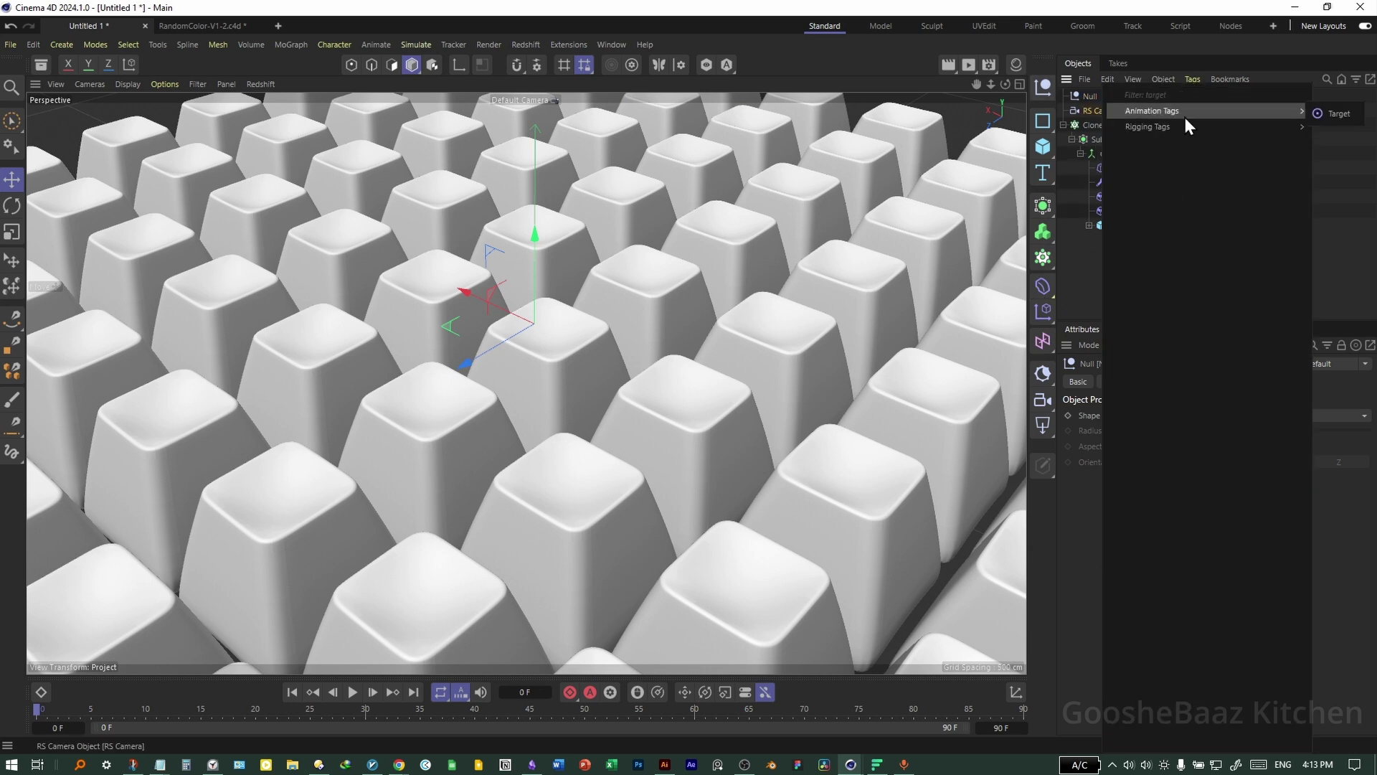
left_click(1338, 113)
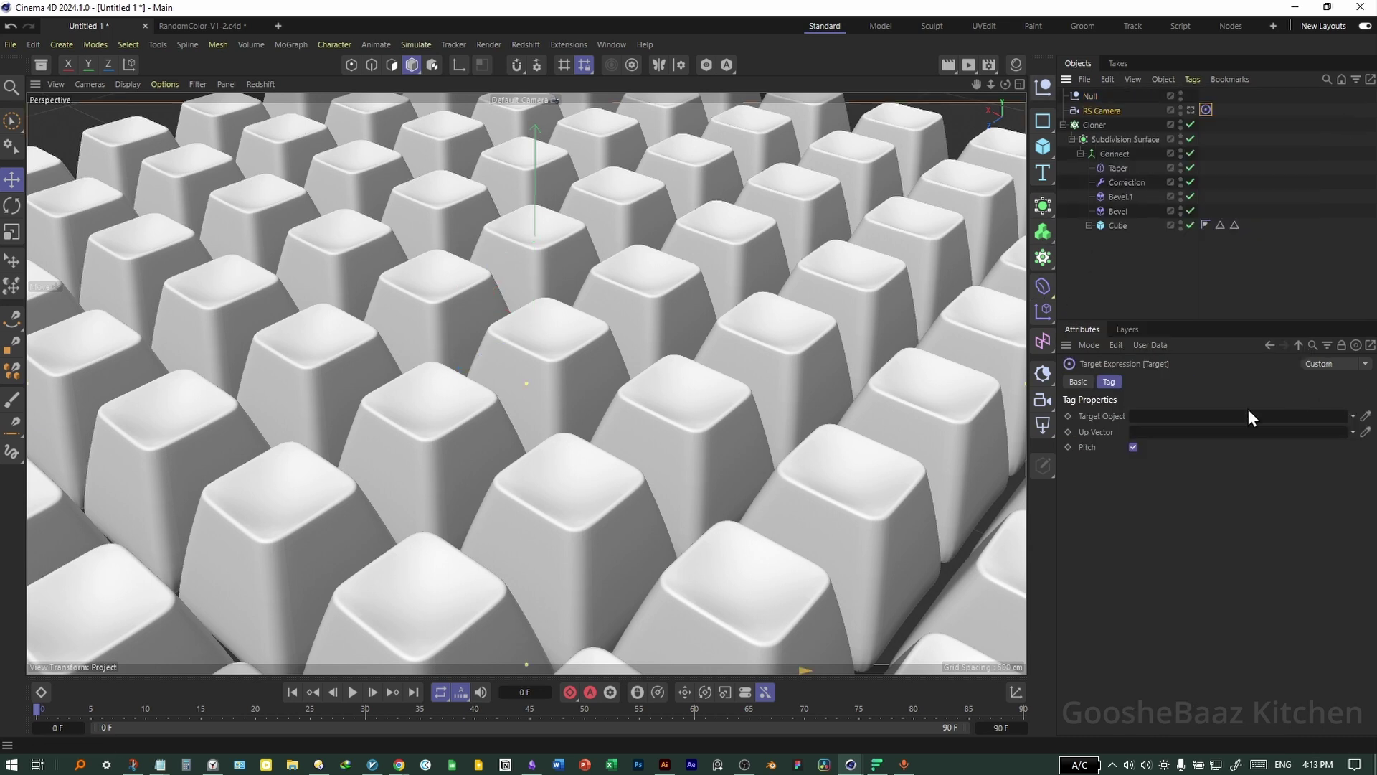
left_click(1366, 416)
left_click(1089, 95)
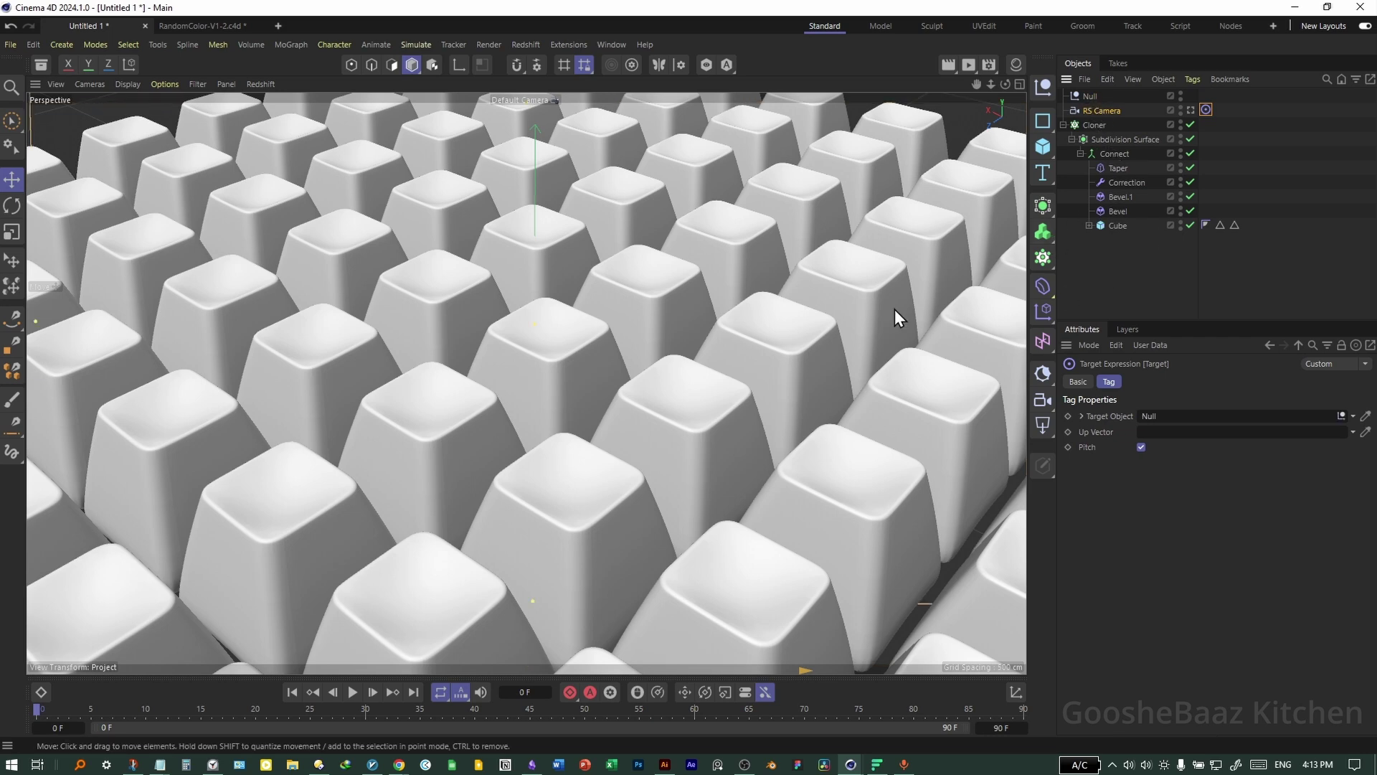
Step: Open a separate floating view panel over the attribute area and have it look through the RS Camera
left_click(251, 84)
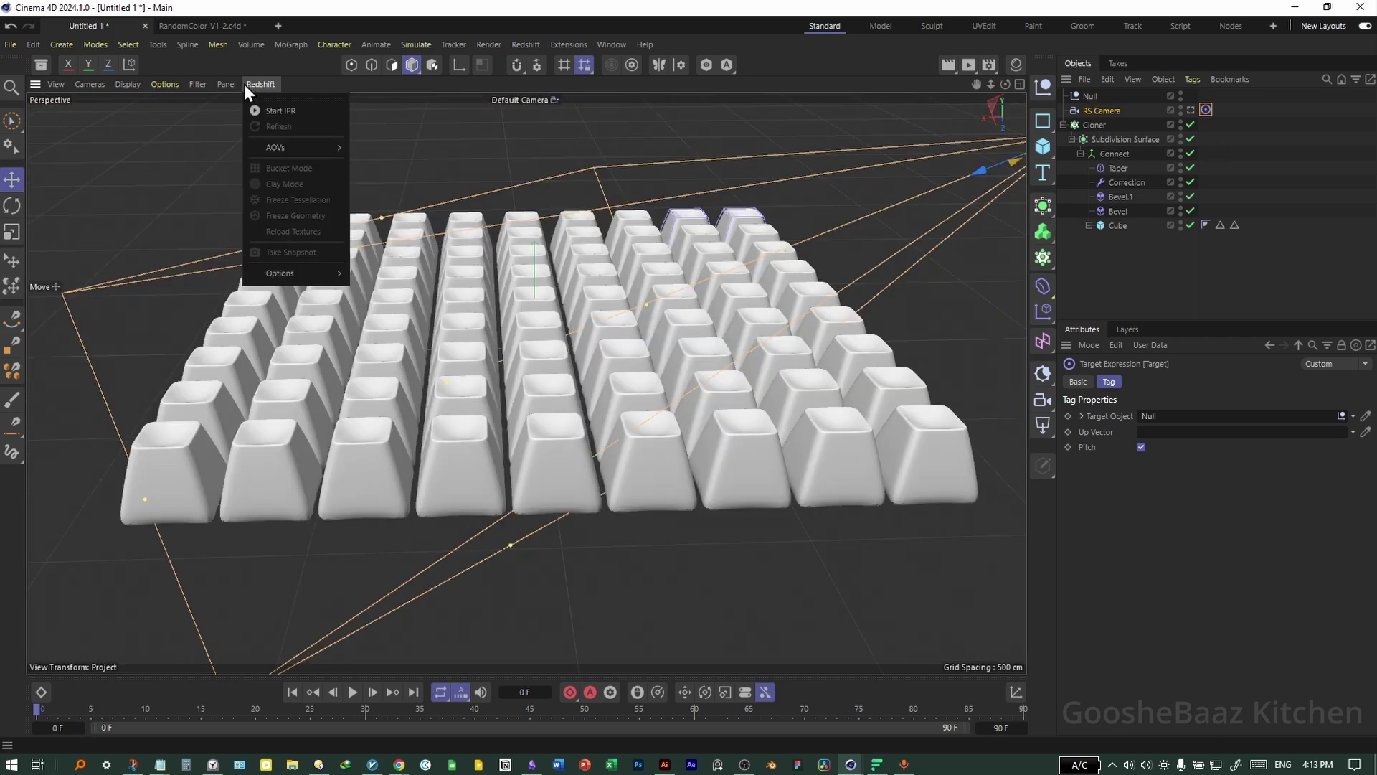
mouse_move(225, 83)
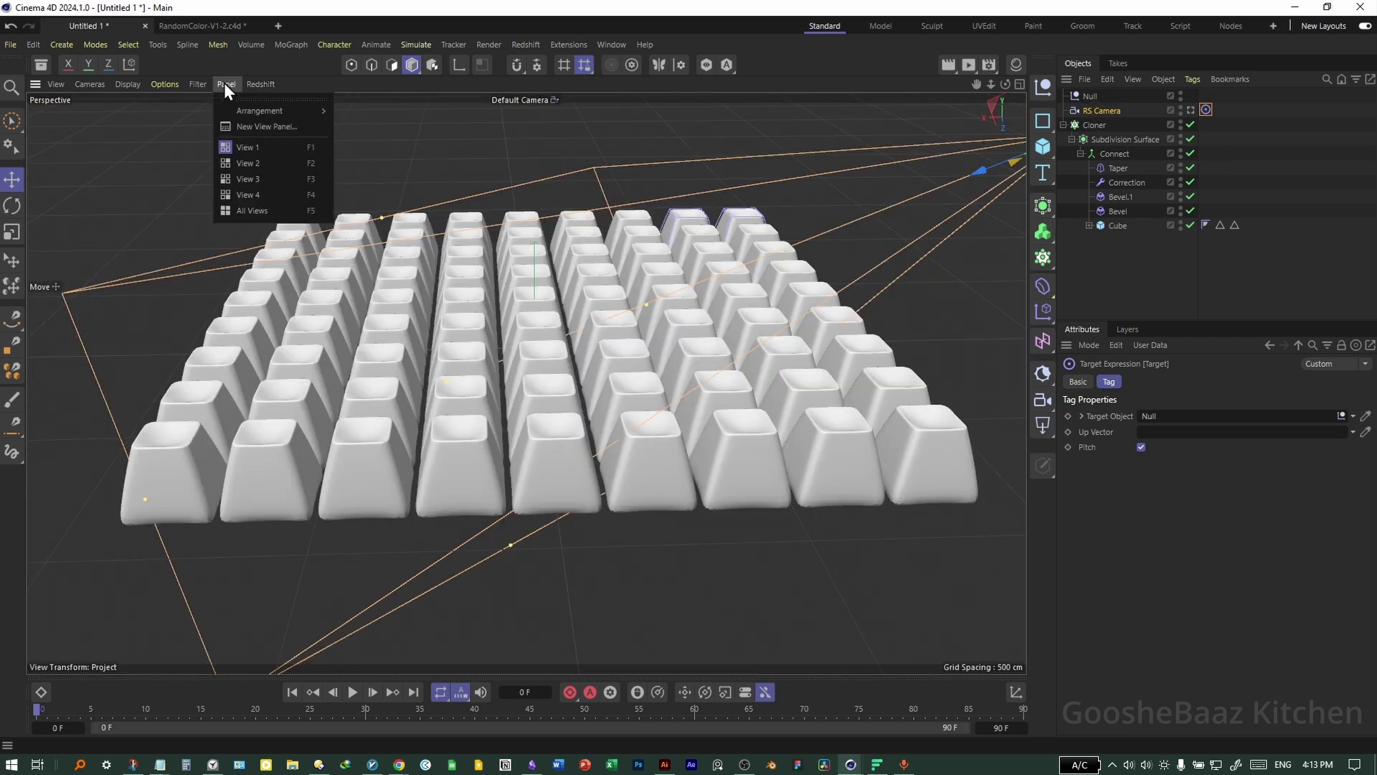
left_click(266, 127)
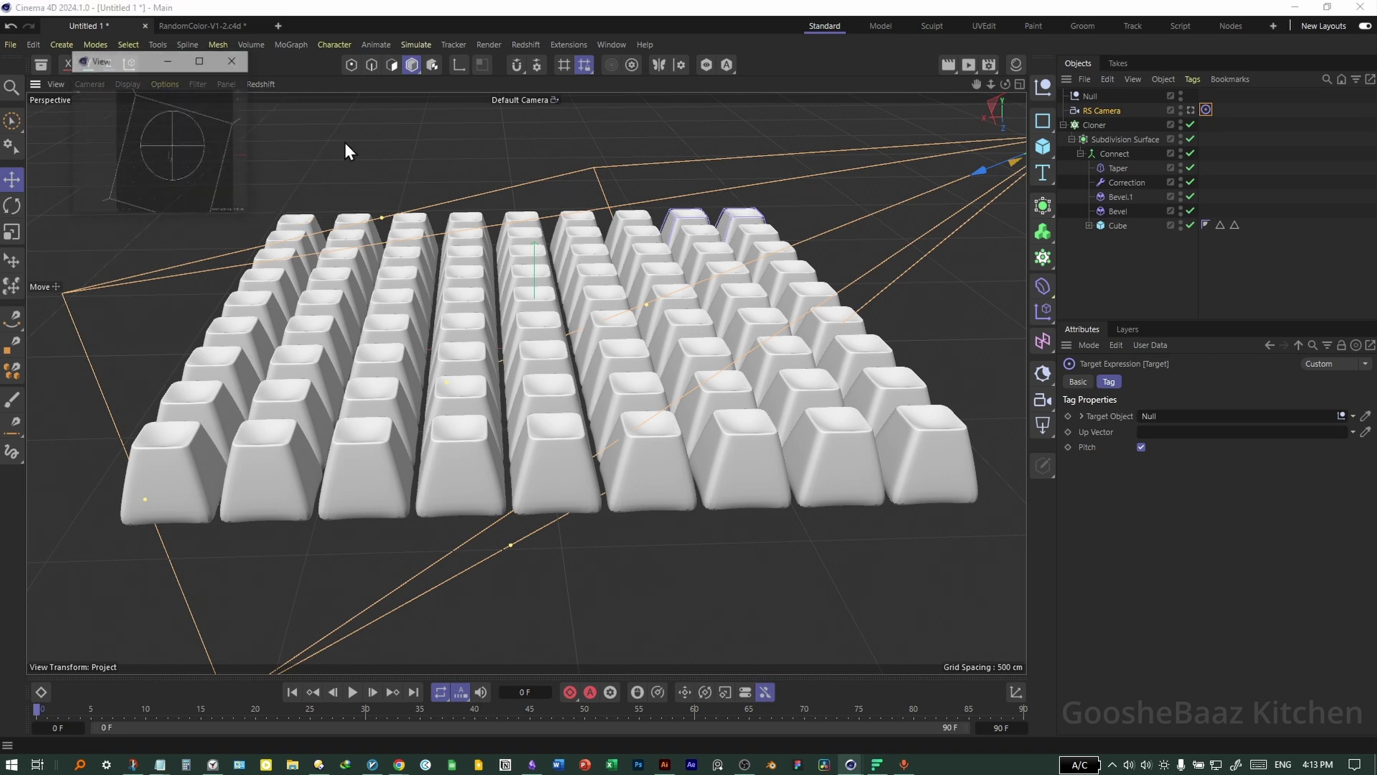
left_click_drag(191, 67, 1189, 423)
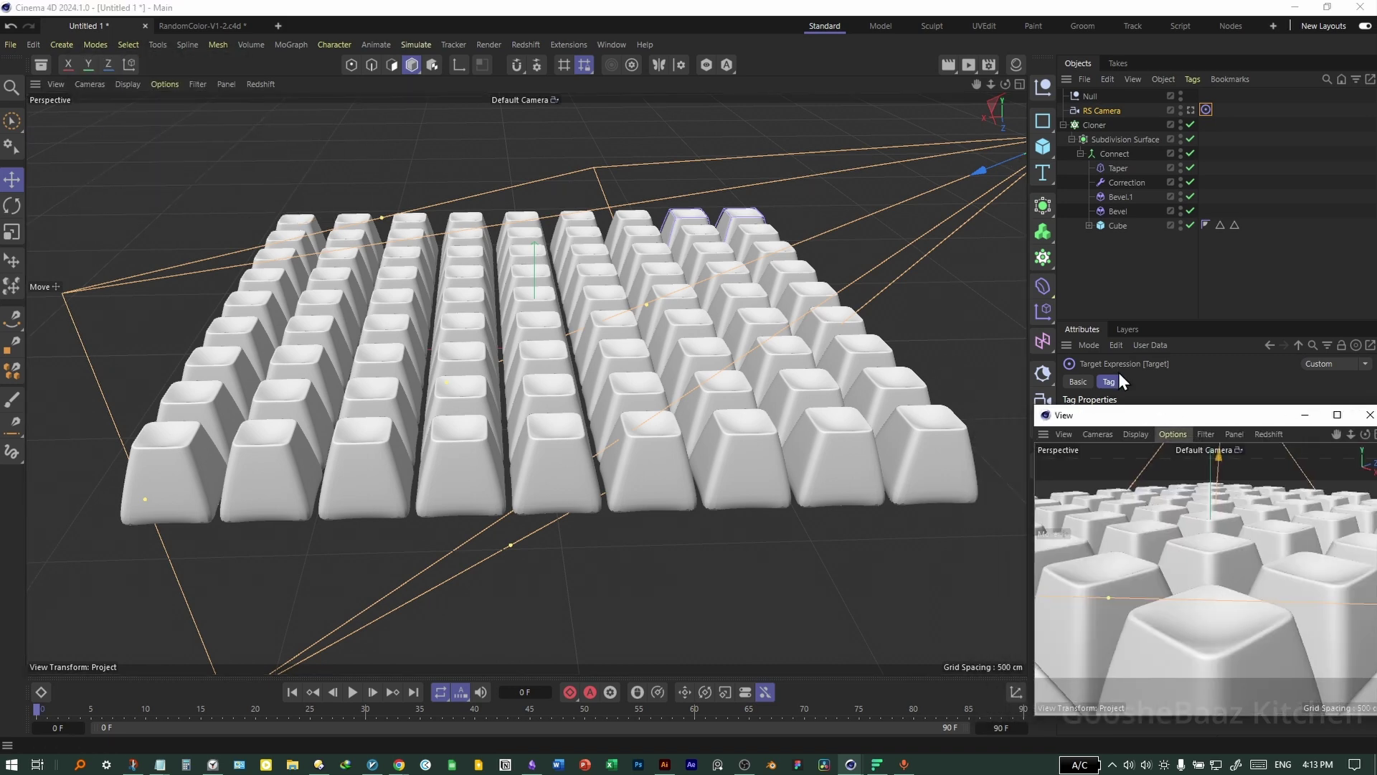
left_click(1203, 449)
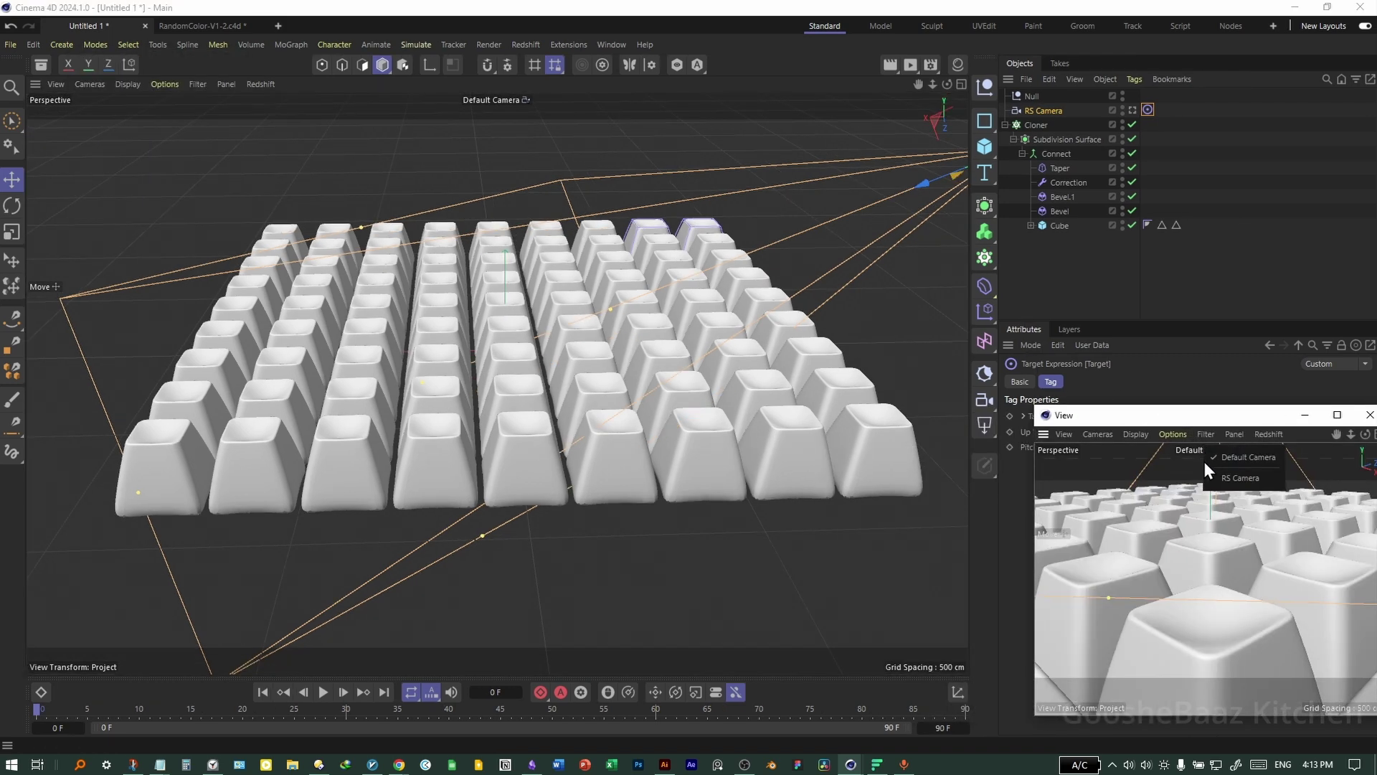
left_click(1252, 478)
Step: Enlarge the Cloner's grid to 14 by 14 keycaps, keeping the floating camera view clear of its settings
left_click(1037, 124)
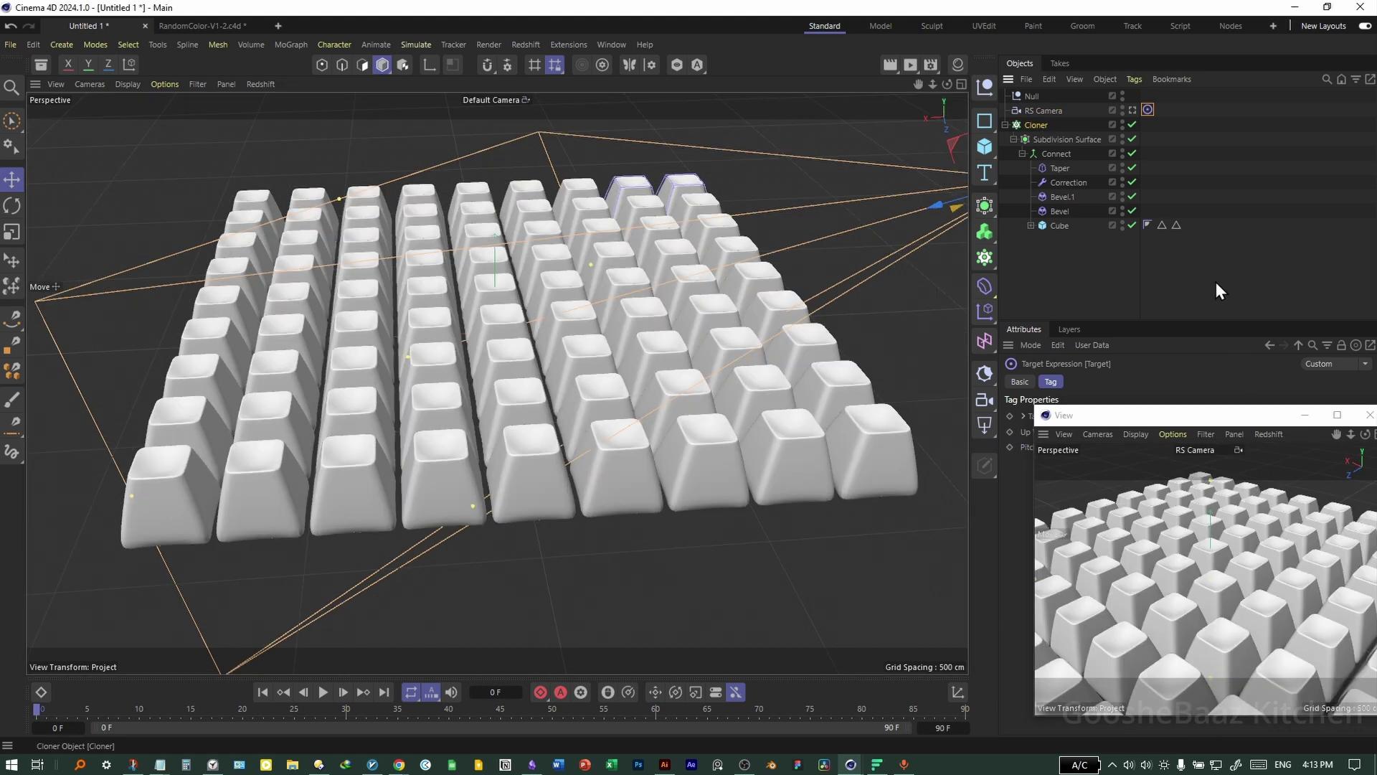
left_click_drag(1190, 415, 783, 413)
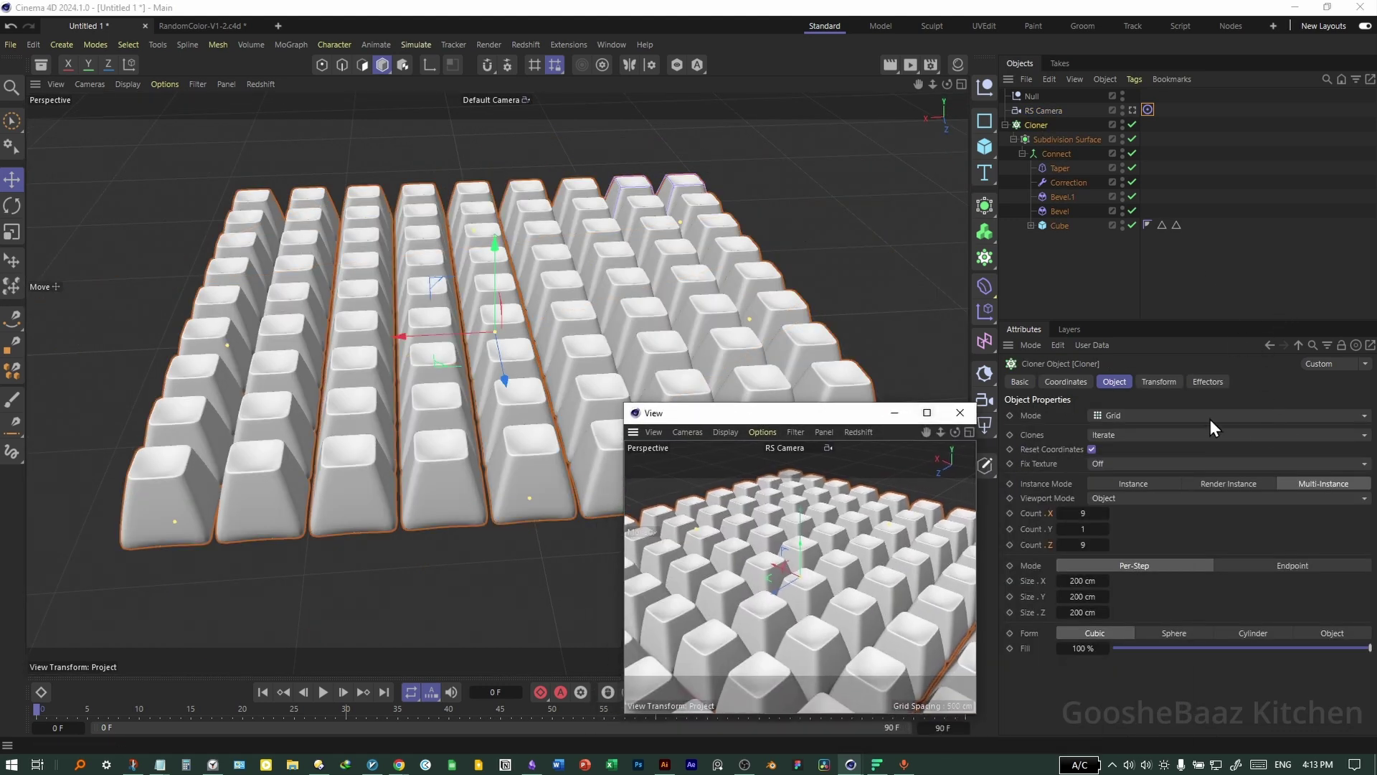
left_click_drag(833, 419, 1195, 425)
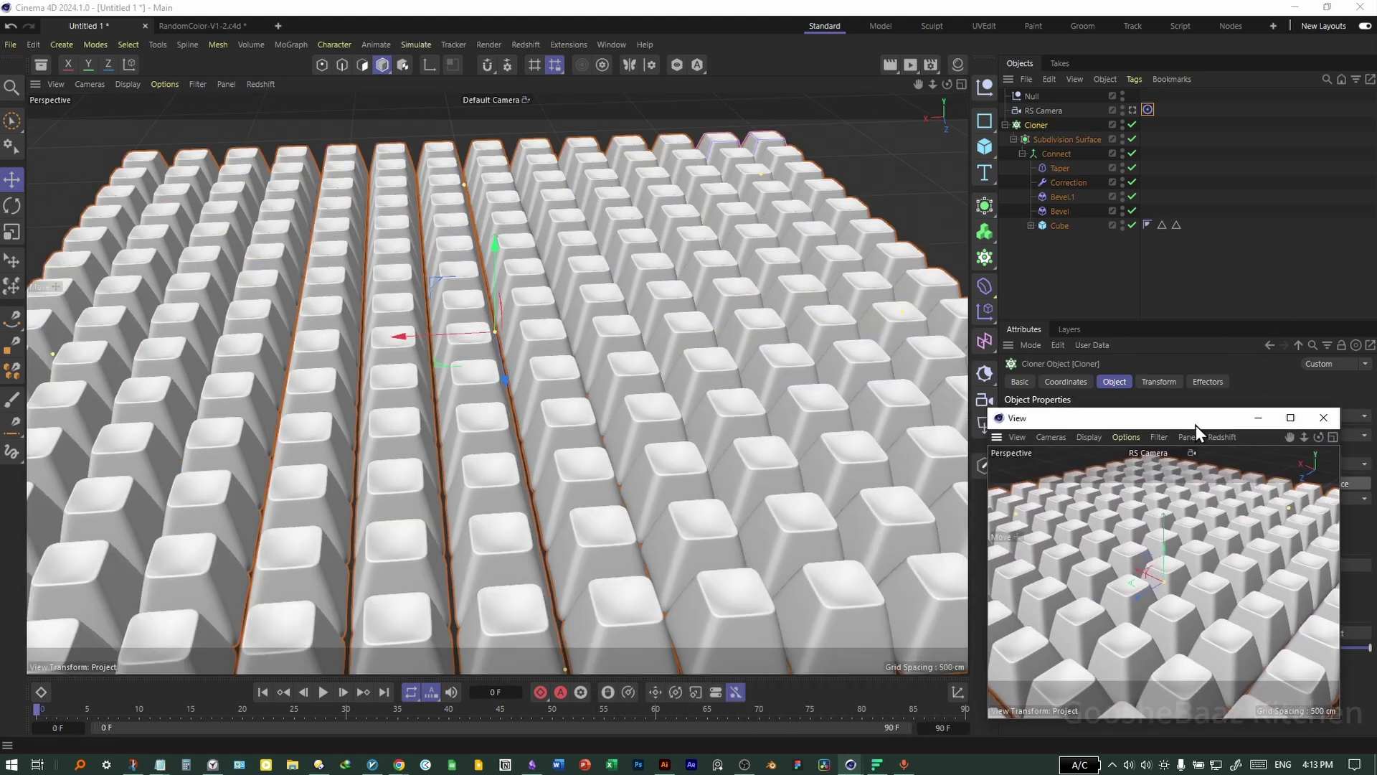
Step: Reposition the RS Camera over the keycap grid in the Top view
left_click(1043, 111)
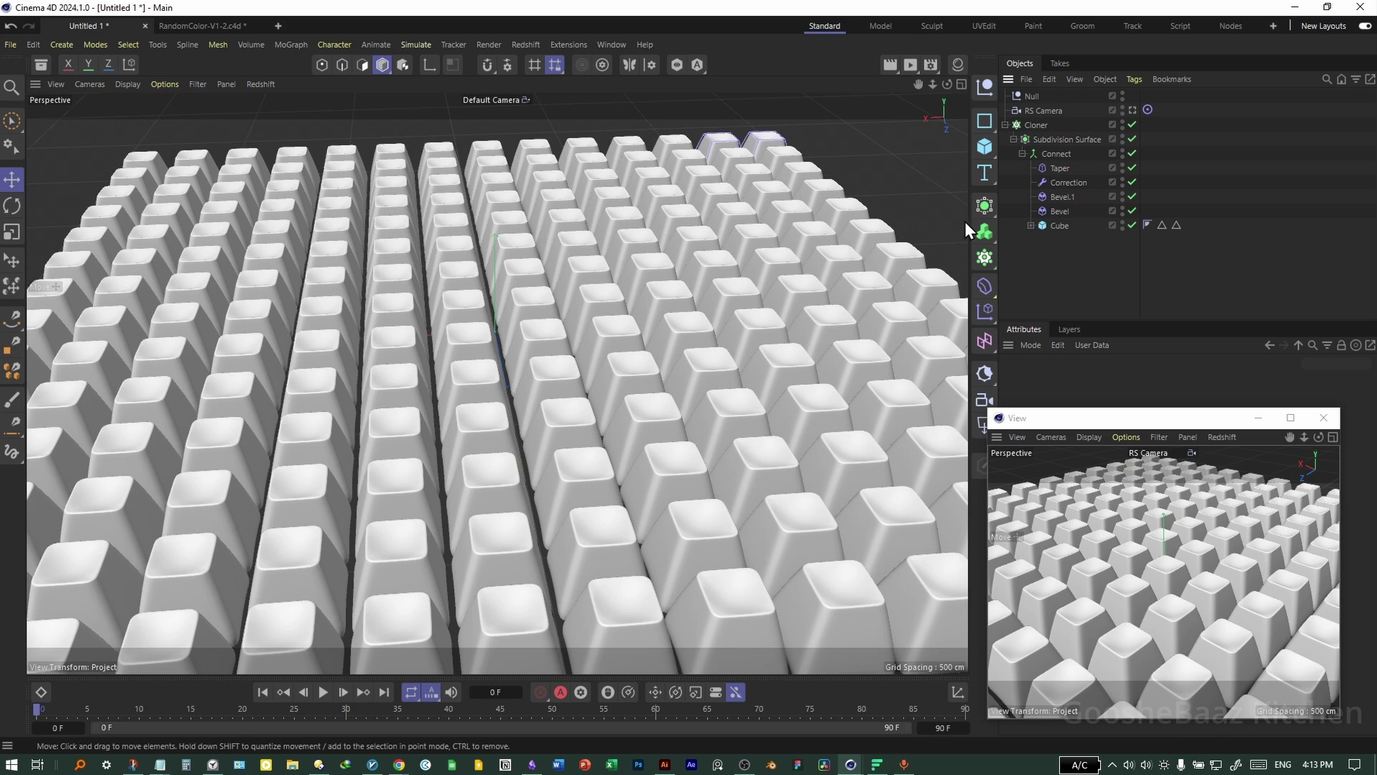
middle_click(681, 326)
middle_click(682, 326)
scroll(483, 440, "down", 9)
scroll(547, 450, "up", 3)
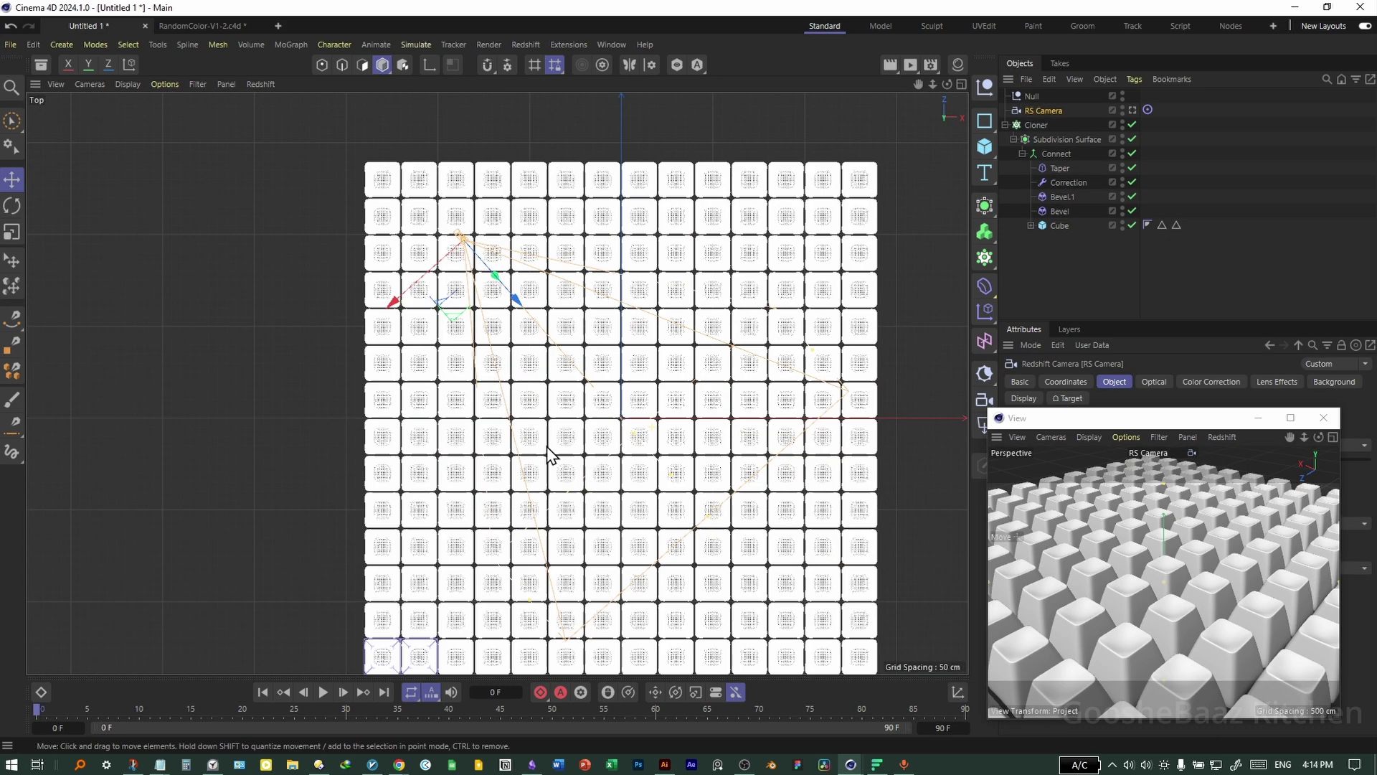
left_click_drag(333, 264, 319, 309)
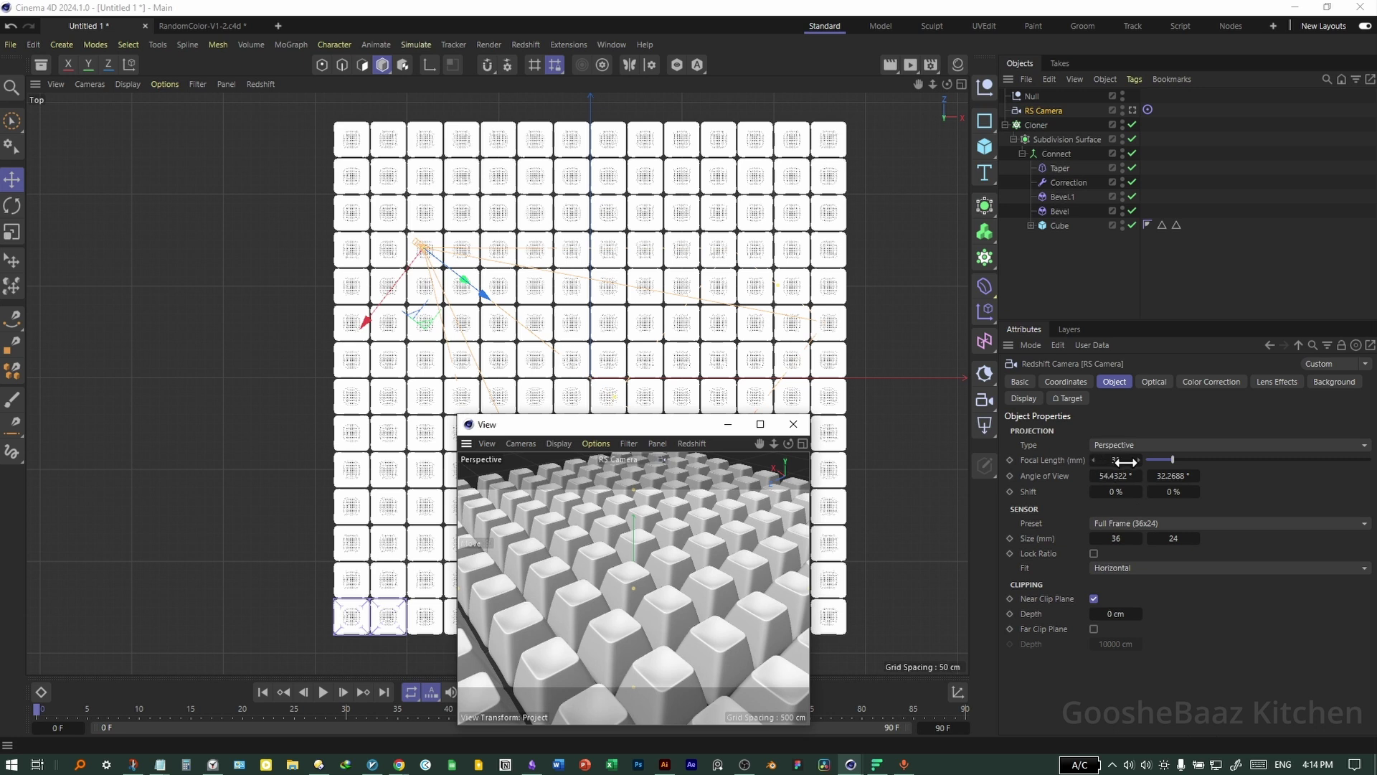
Step: Set the RS Camera's focal length to 200 mm
left_click(1104, 460)
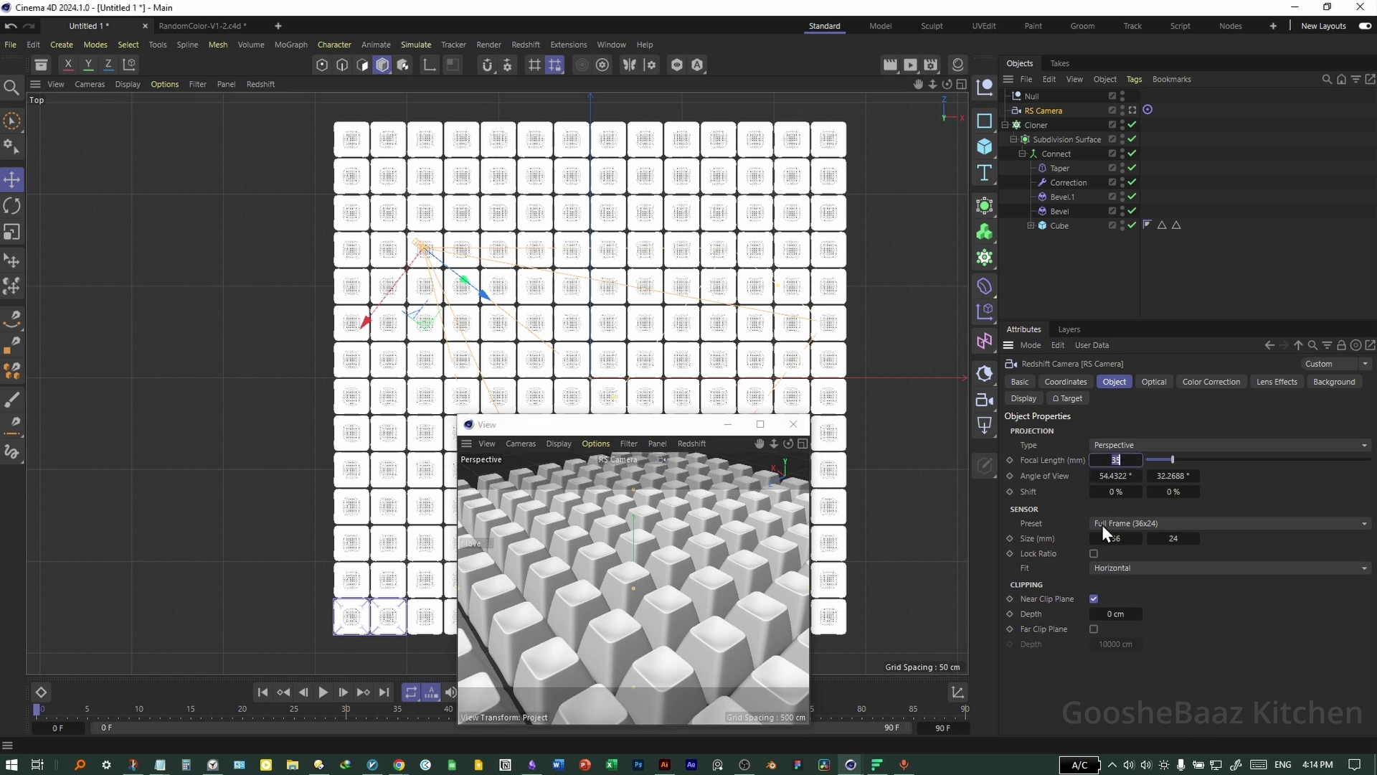
type("200")
key("Return")
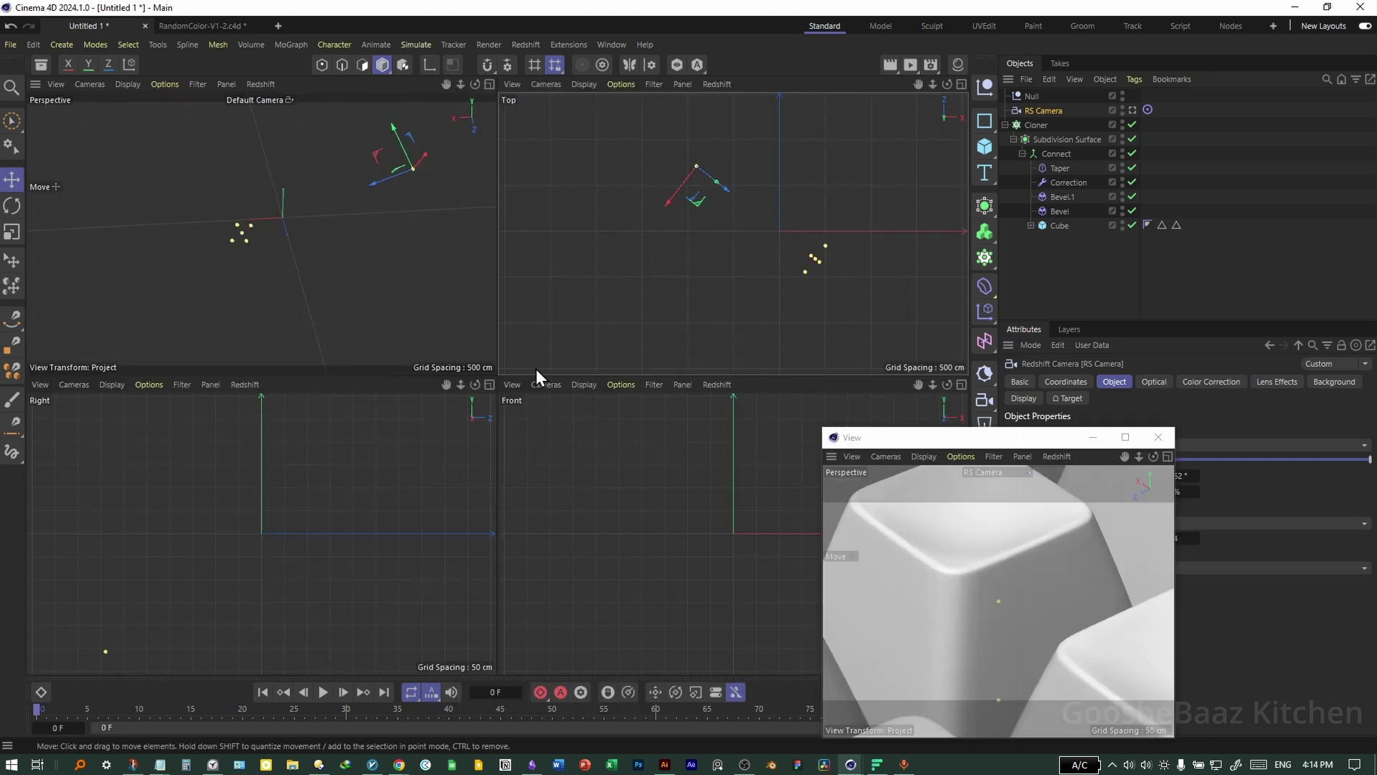
Step: In the Front view, pull the RS Camera far back and up from the keycaps, then return to the perspective view
middle_click(482, 363)
scroll(488, 359, "down", 5)
left_click_drag(502, 370, 943, 118)
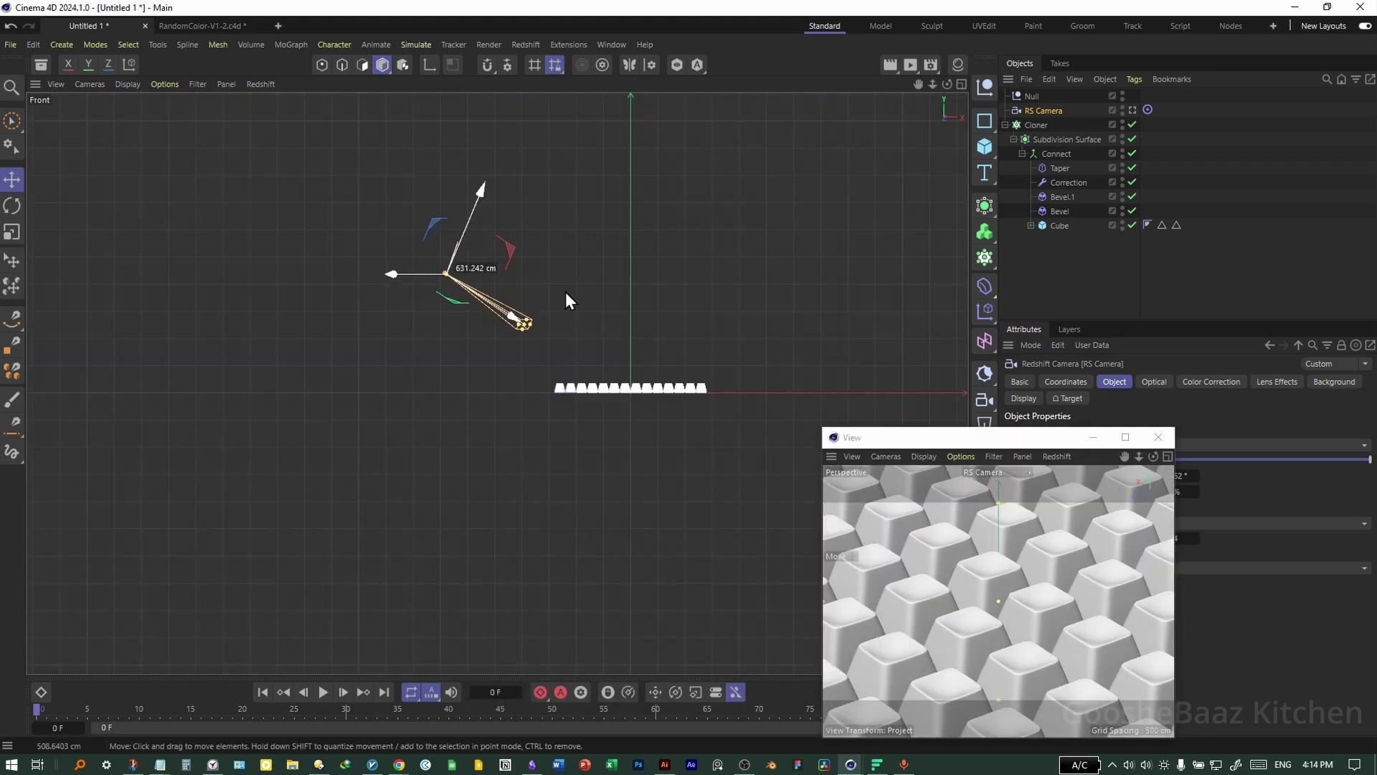
left_click_drag(565, 292, 432, 213)
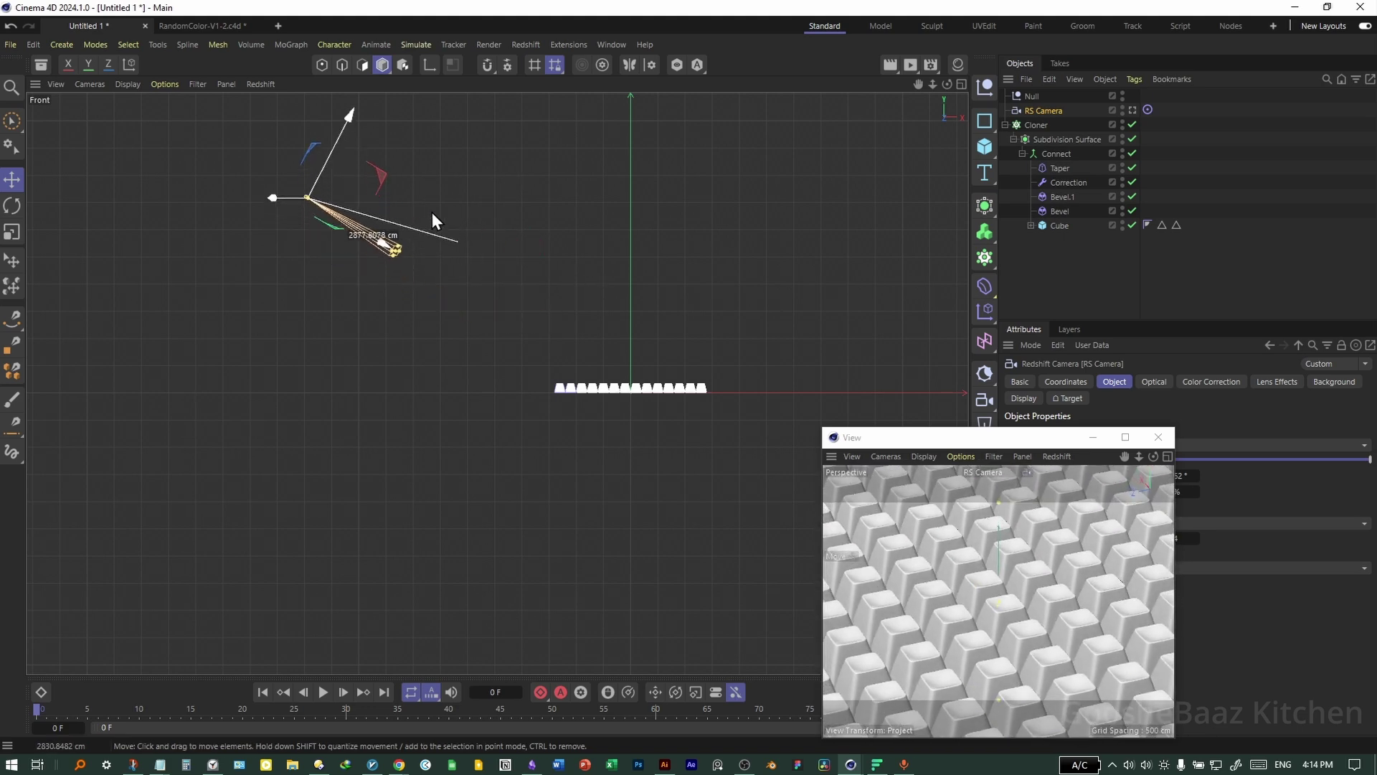
middle_click(433, 222)
middle_click(444, 350)
left_click_drag(553, 411, 558, 463, "alt")
middle_click_drag(459, 425, 558, 356, "alt")
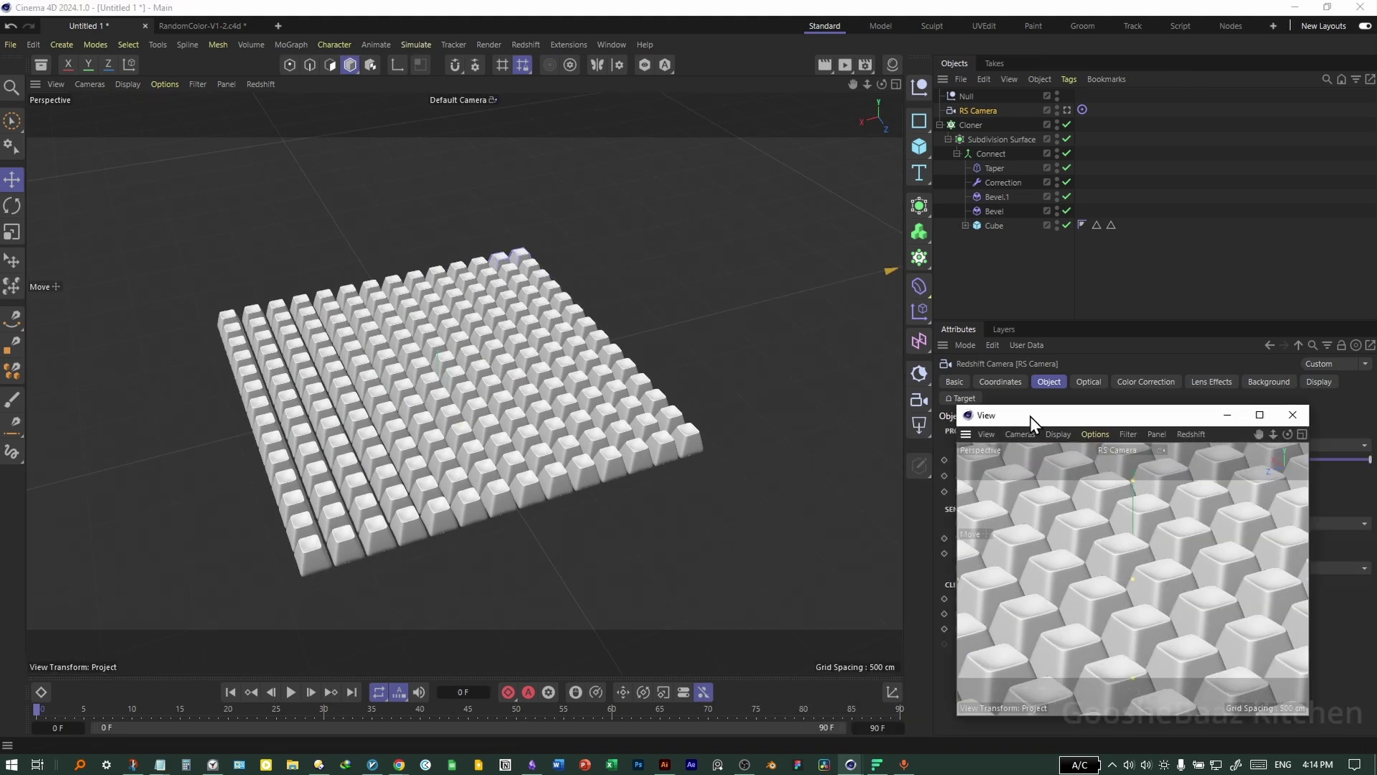
Step: Add an RS Dome Light to the scene and close the floating camera view
left_click_drag(1030, 416, 1048, 406)
left_click(917, 372)
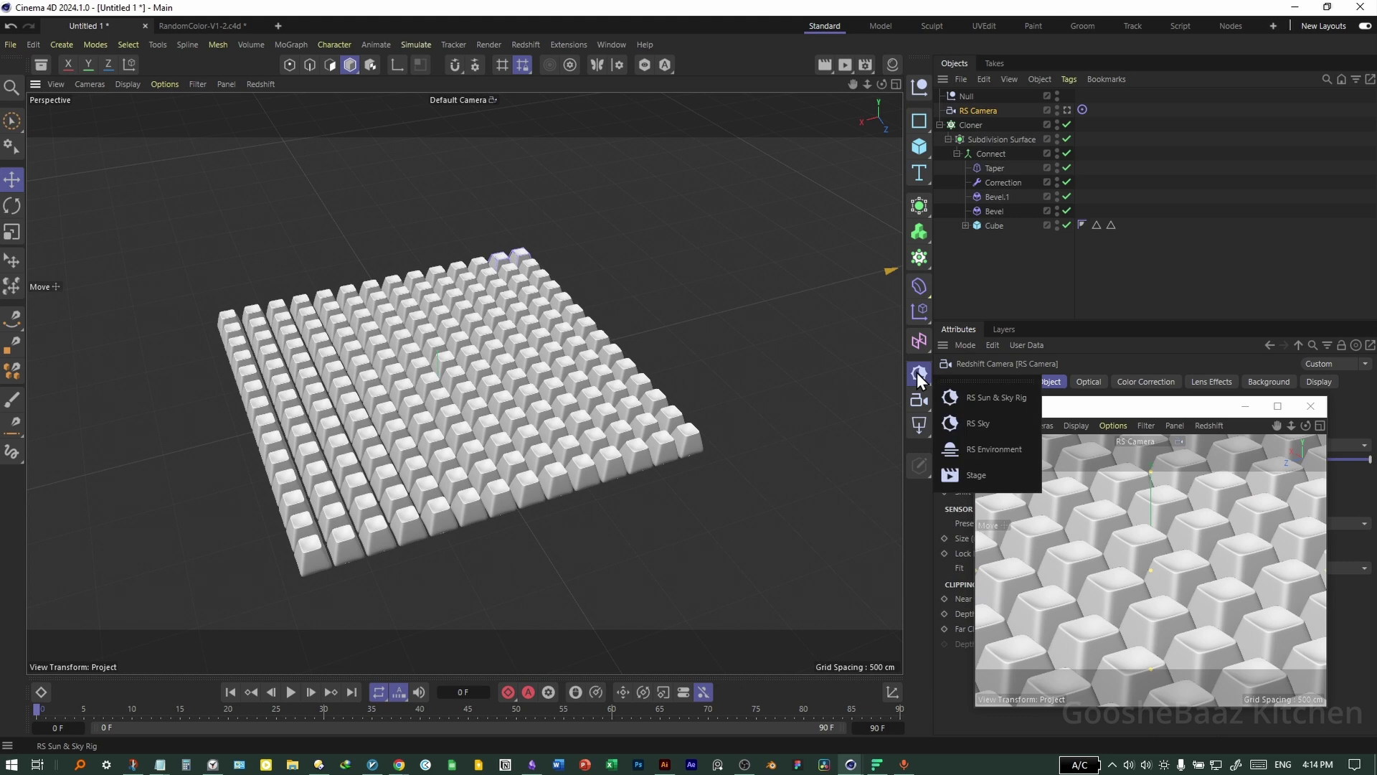
mouse_move(919, 426)
left_click(987, 565)
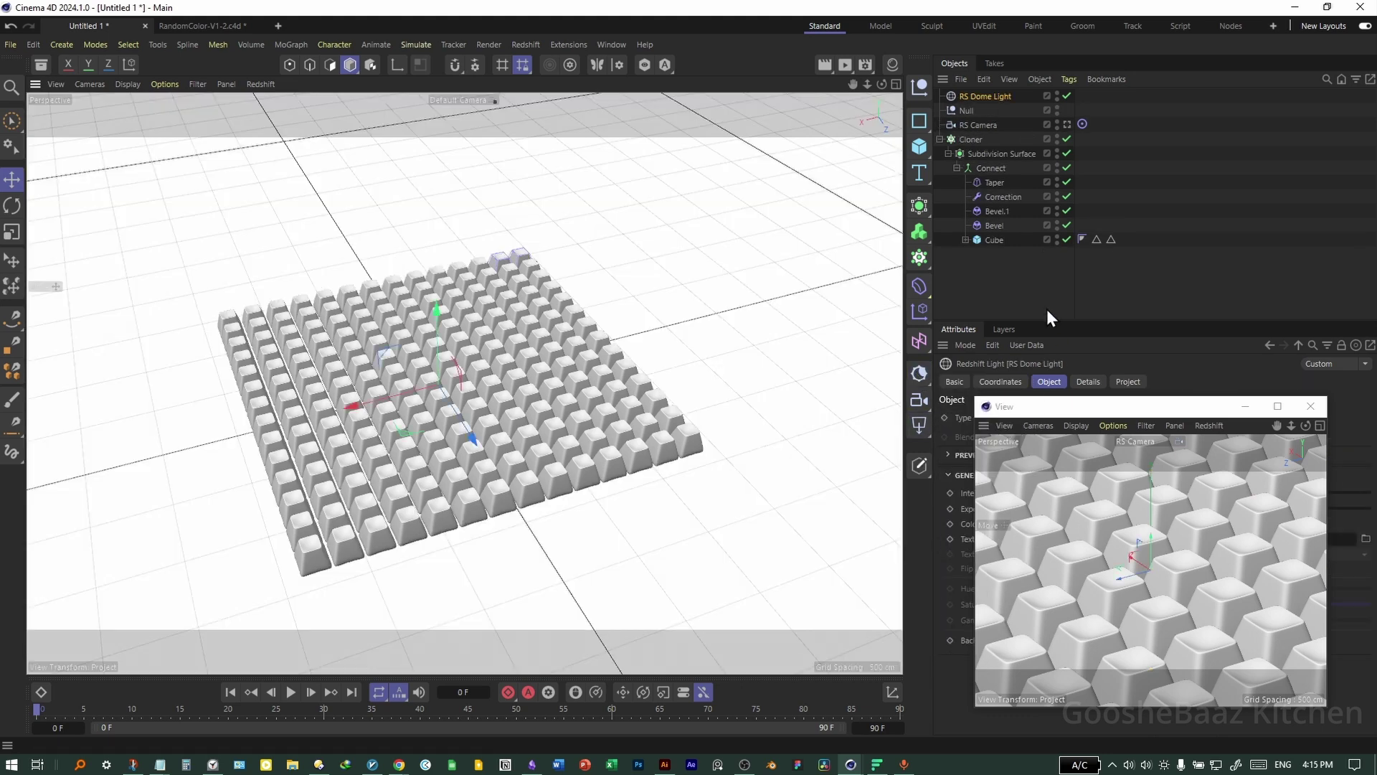
left_click(1310, 406)
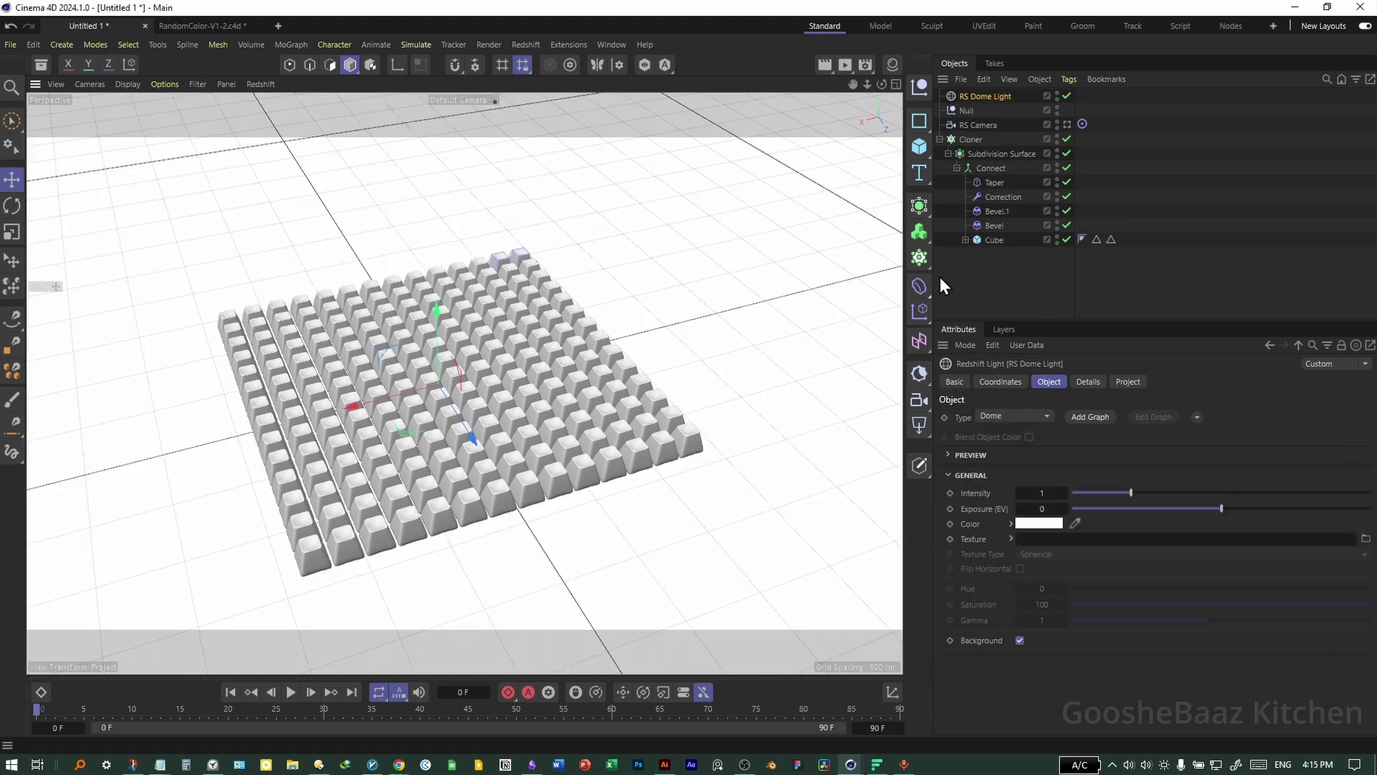
Step: Start a live Redshift RenderView render through the RS Camera in a smaller window, keeping the viewport and object settings accessible
left_click(847, 65)
left_click(909, 146)
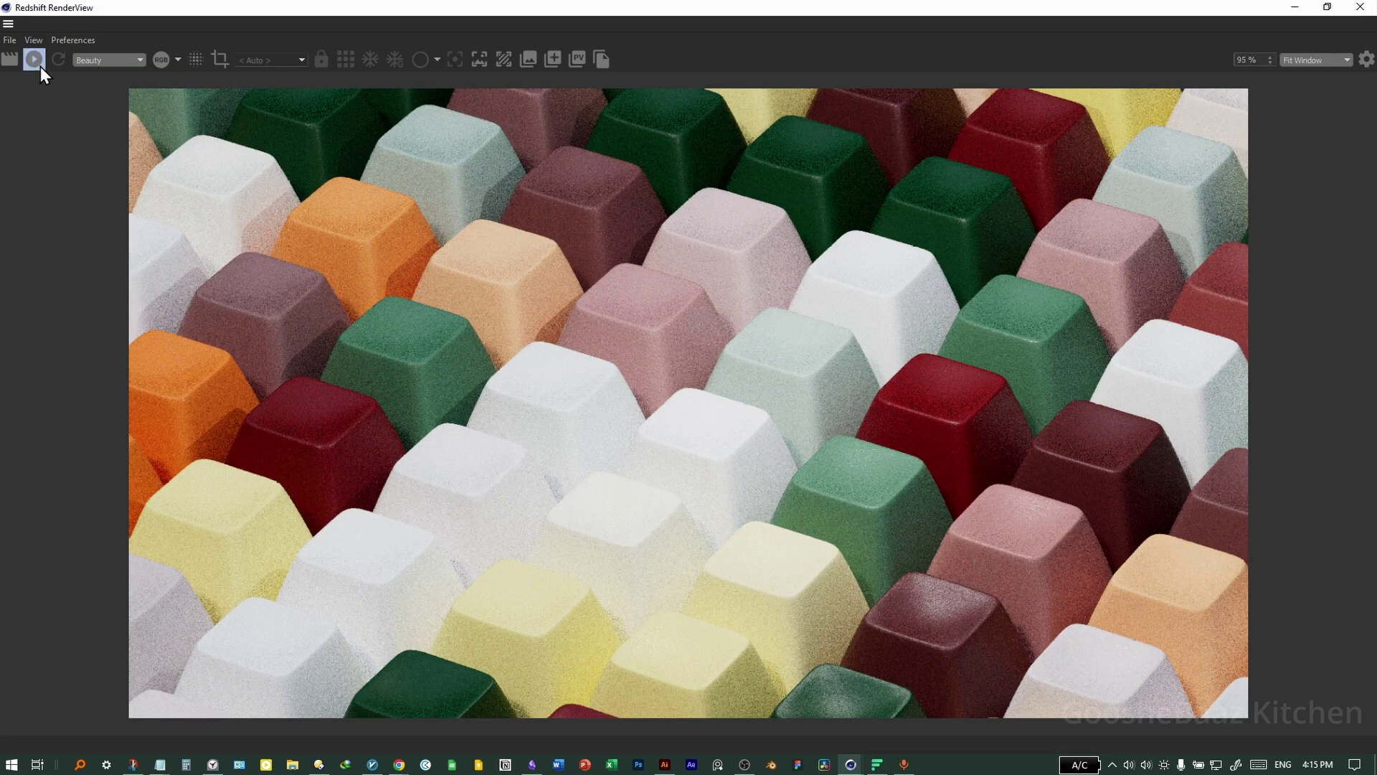
left_click(36, 59)
double_click(701, 7)
left_click(958, 318)
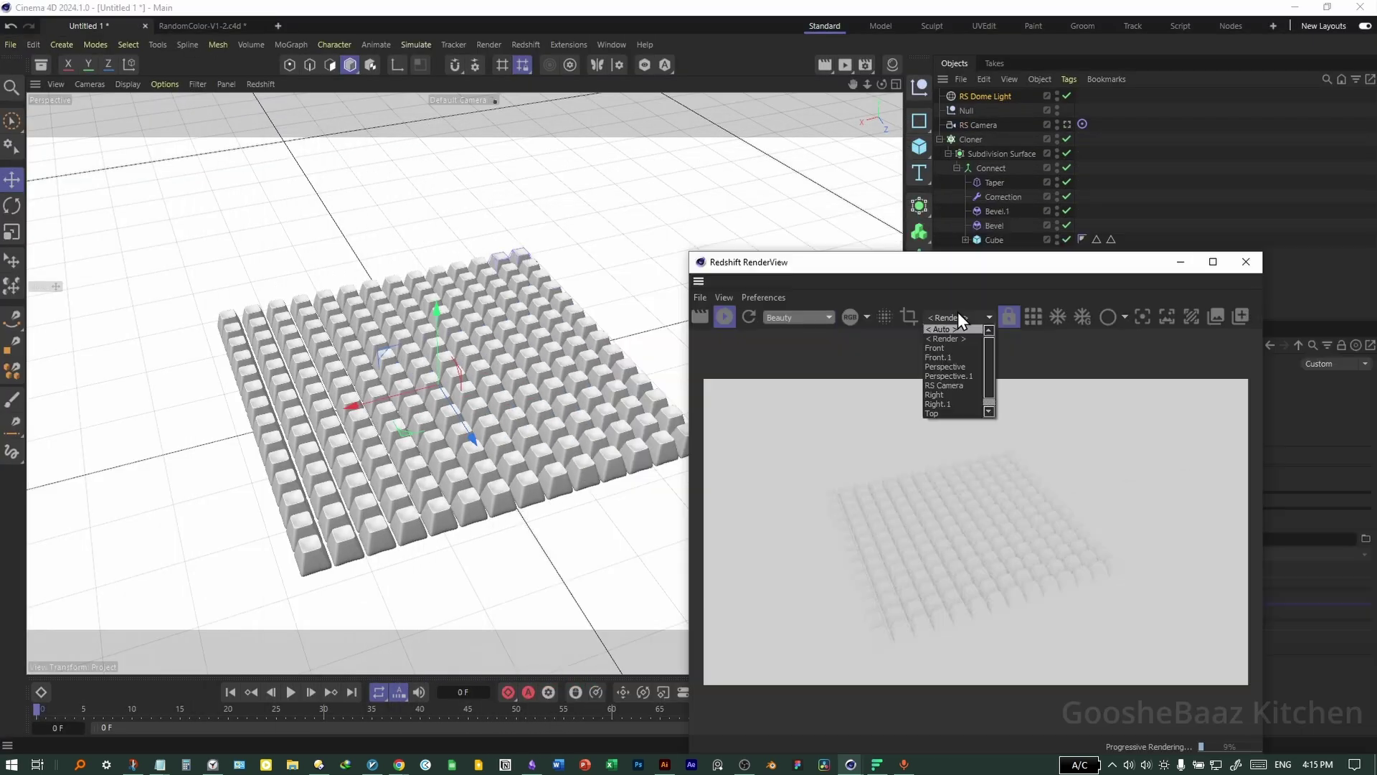
left_click(957, 388)
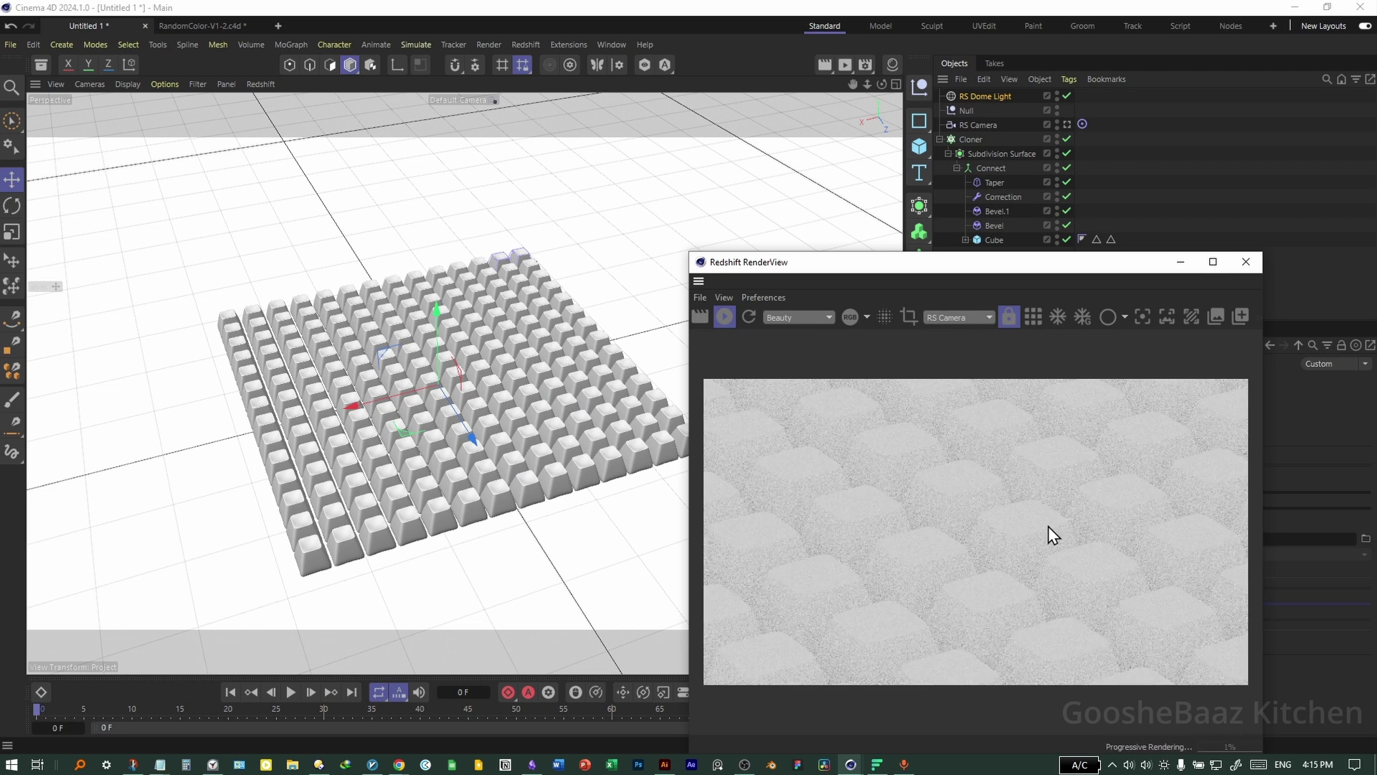
left_click_drag(1004, 273, 710, 428)
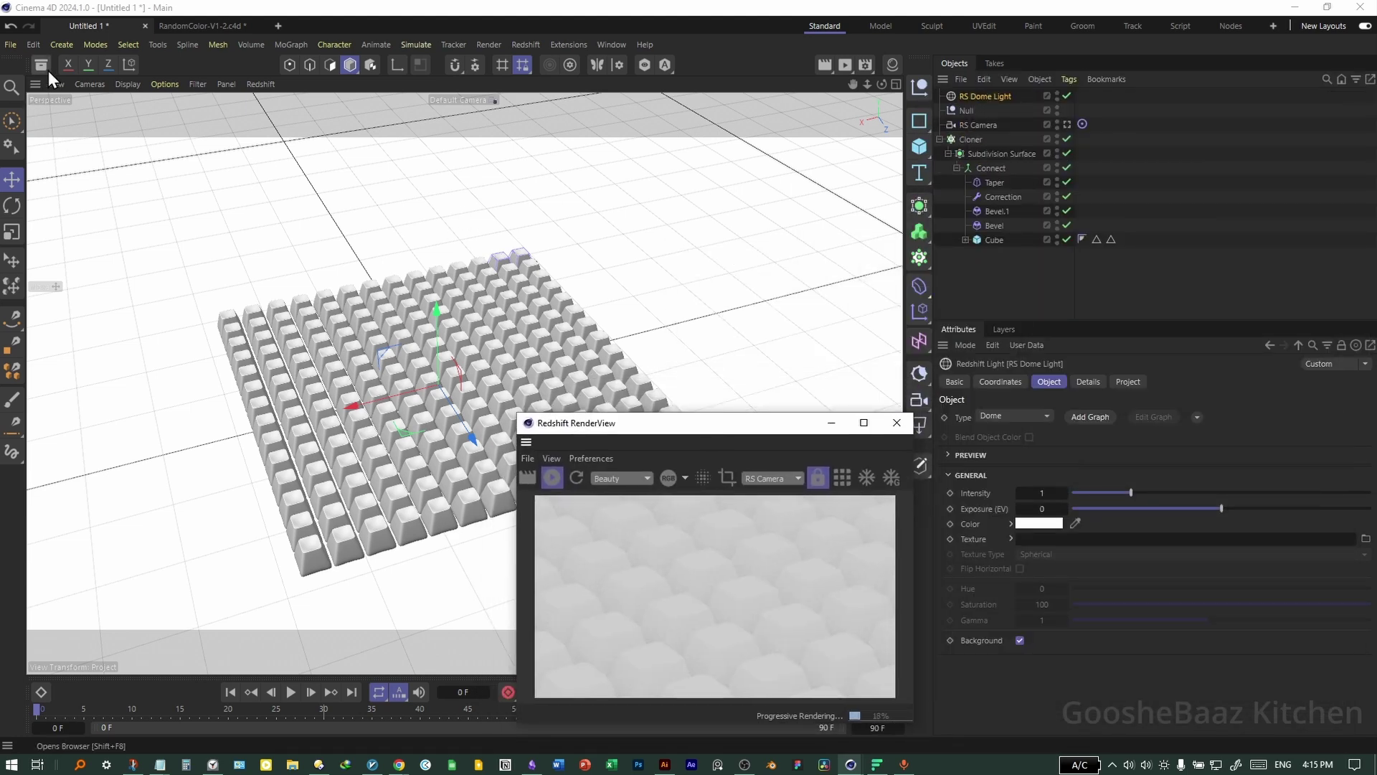
Step: Open the Asset Browser and search it for "hdri"
key("shift+F8")
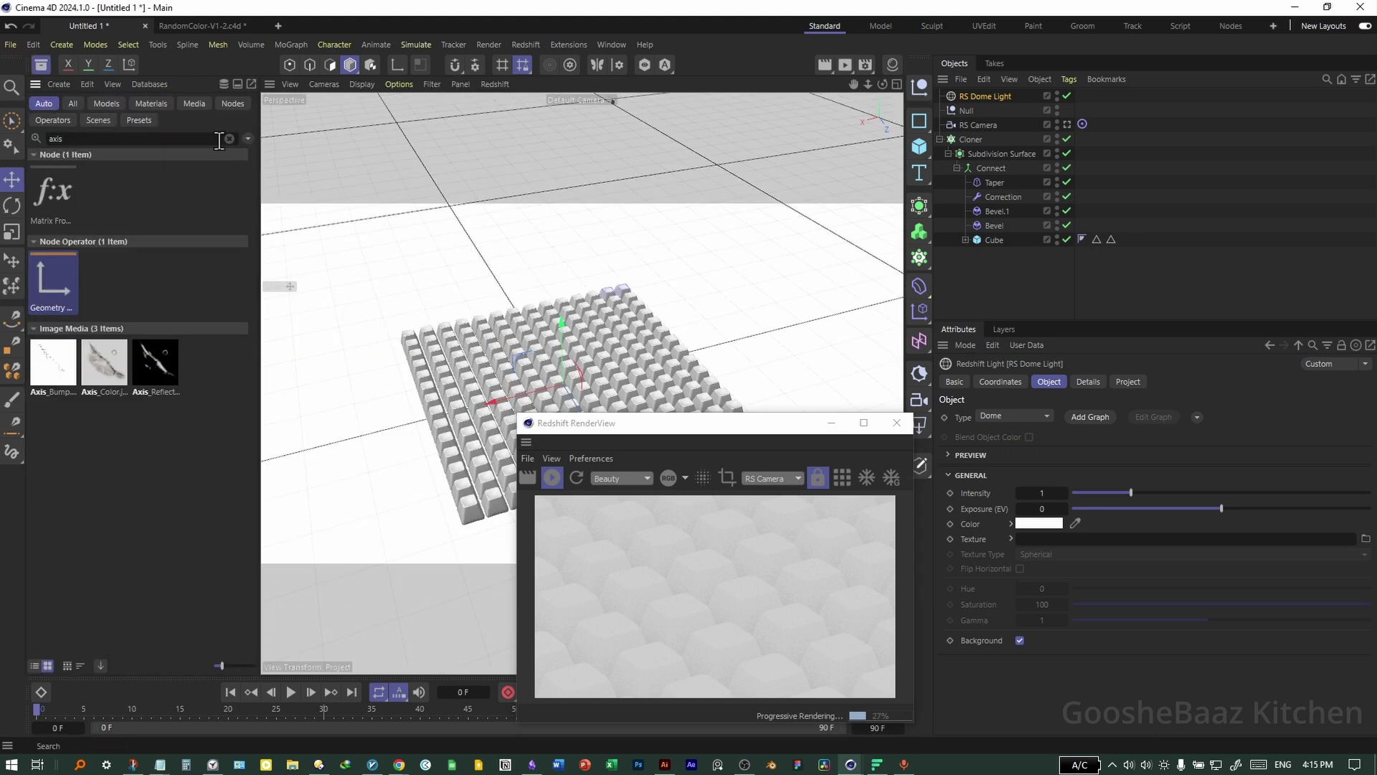
left_click(229, 139)
type("hdri")
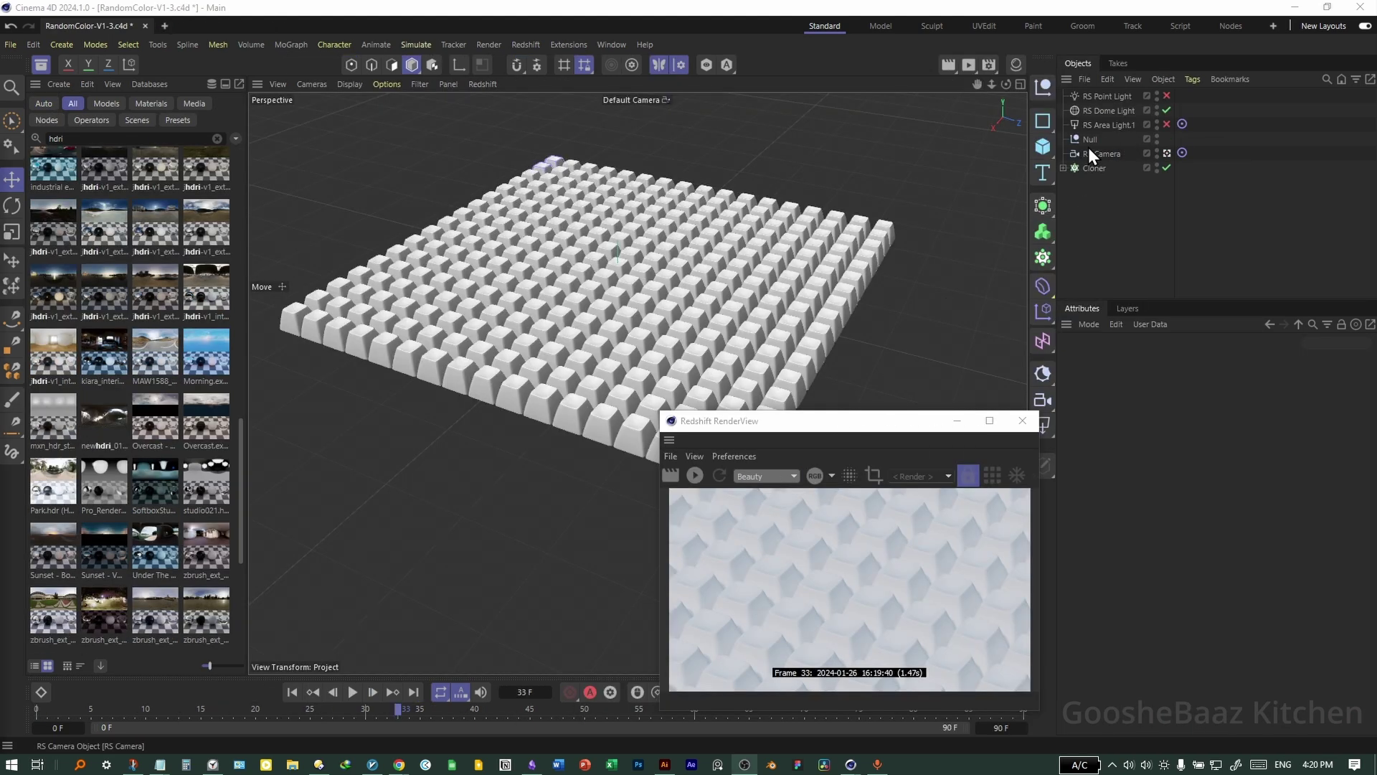
Step: Delete the disabled RS Point Light and RS Area Light.1 from the scene
left_click(1107, 125)
left_click(1114, 96, "ctrl")
key("Delete")
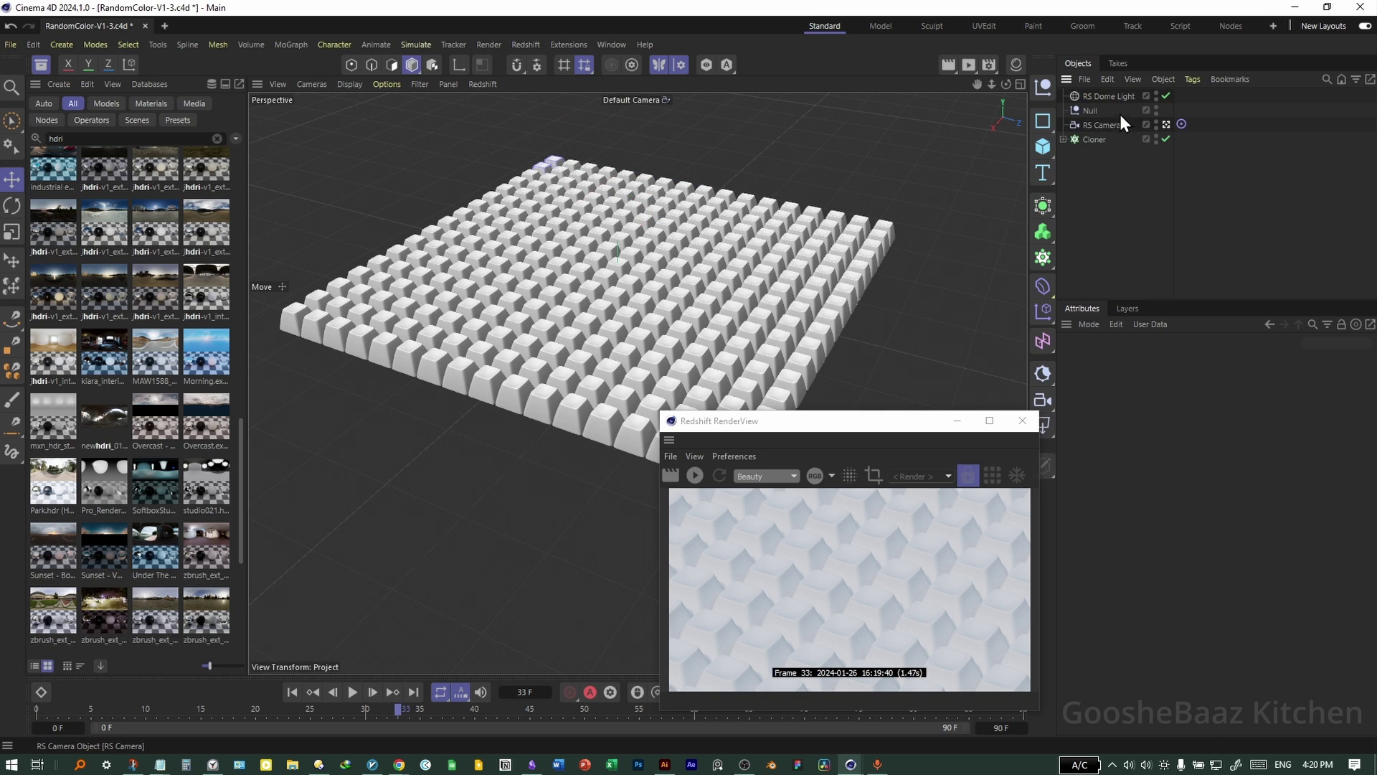
Step: Look through the HDRI assets for the RS Dome Light and check its texture setting
left_click(1108, 96)
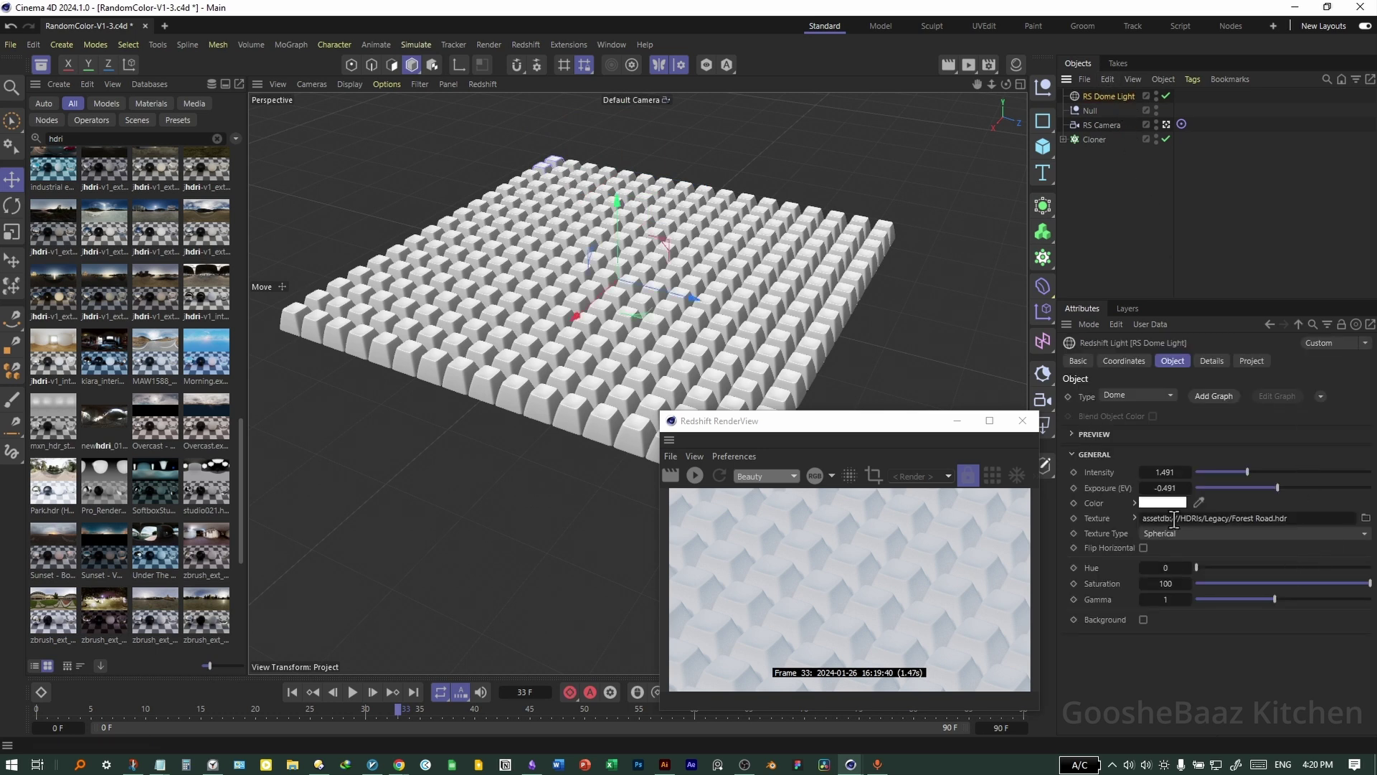
scroll(119, 246, "up", 10)
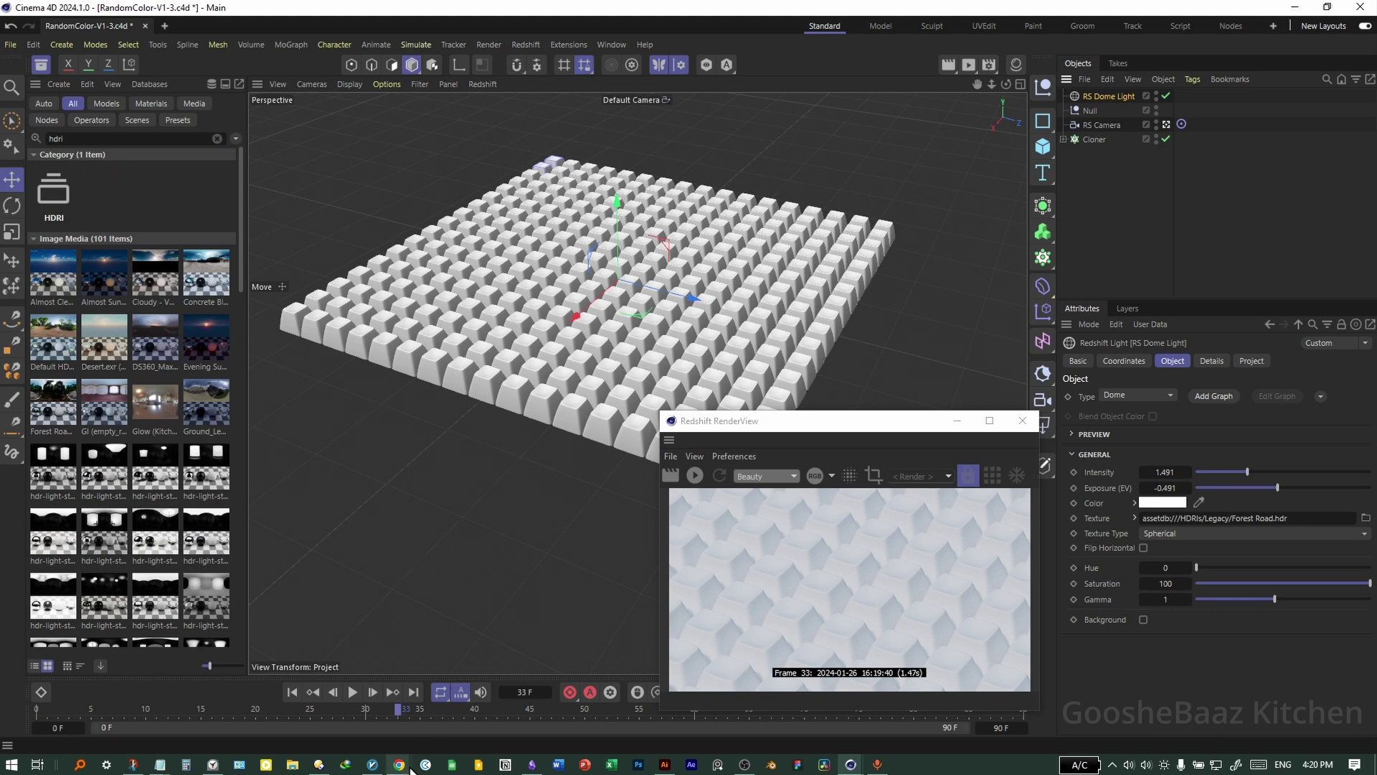
scroll(127, 406, "down", 10)
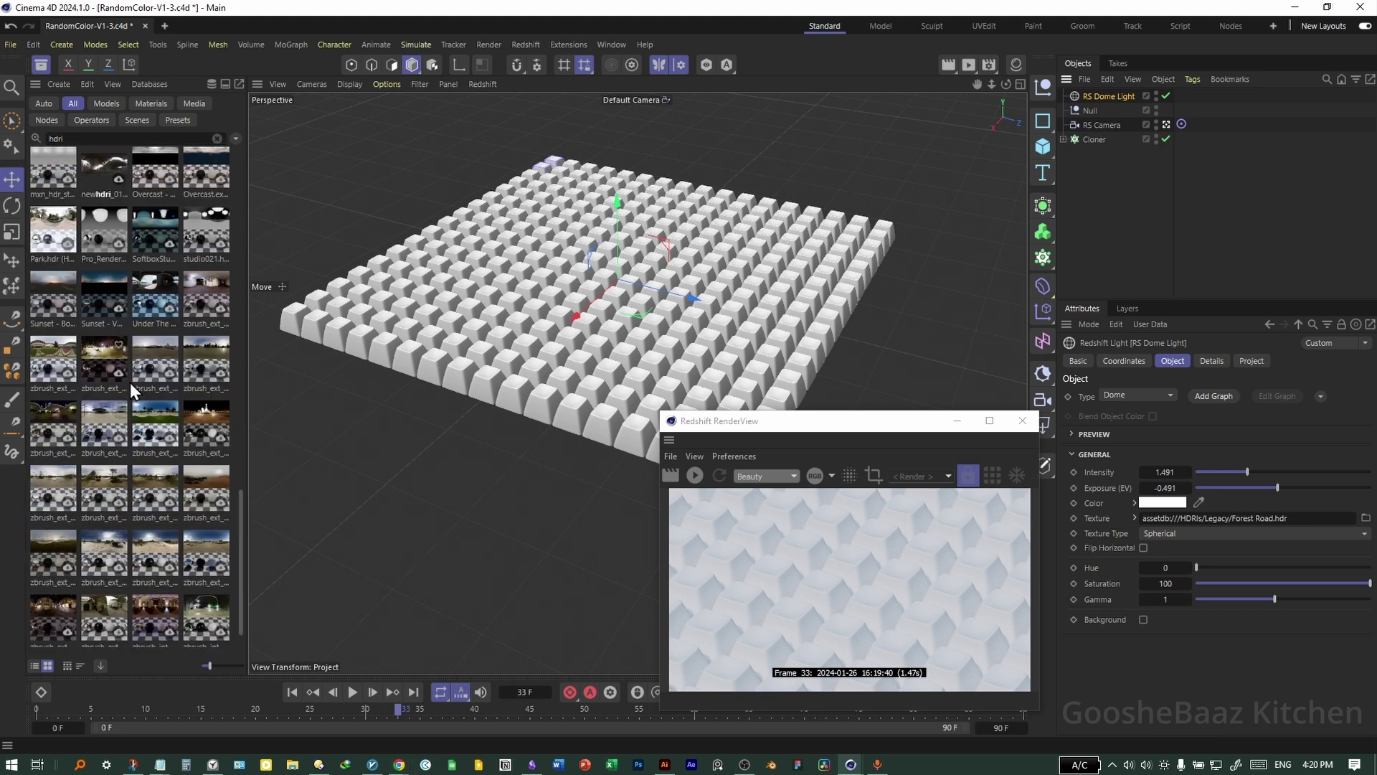
scroll(130, 382, "down", 1)
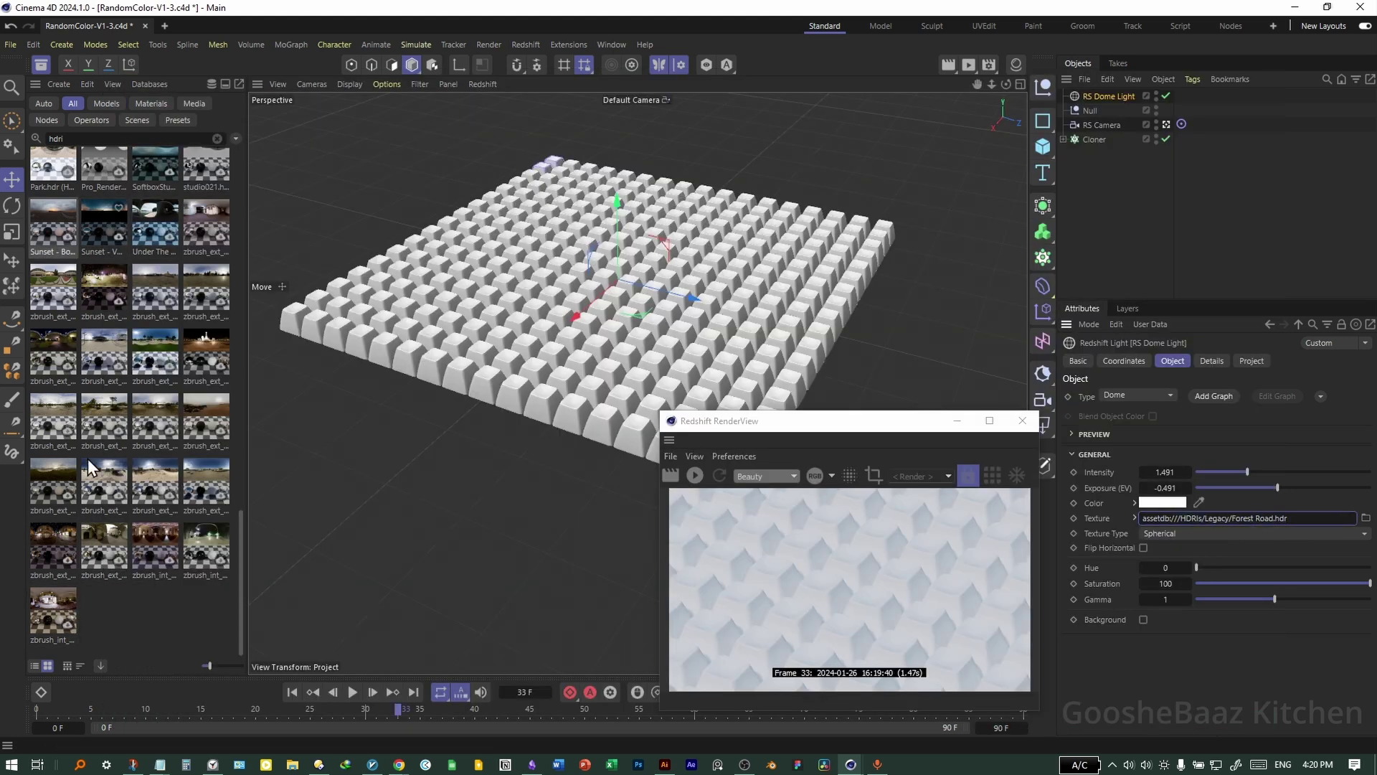
left_click(62, 627)
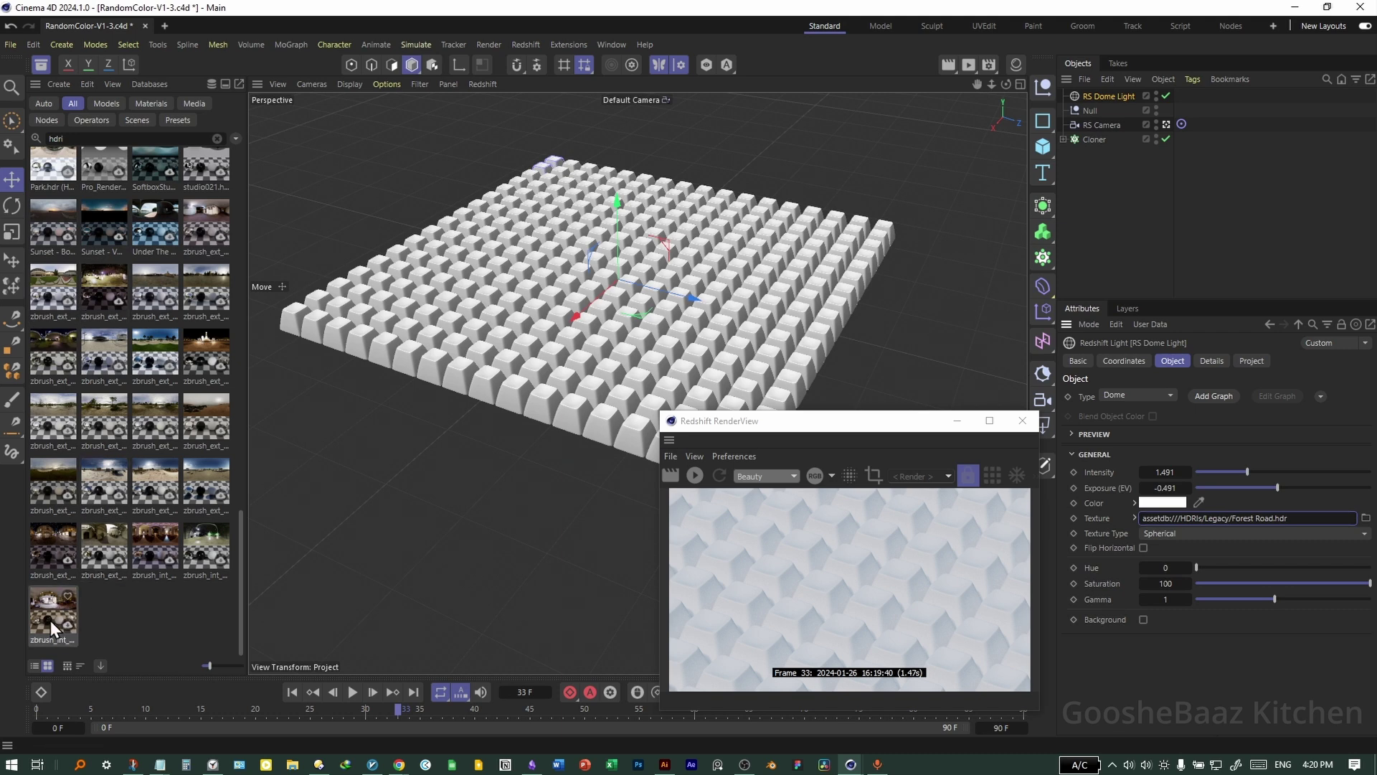
left_click_drag(1297, 512, 1299, 518)
left_click(1236, 227)
left_click(1109, 97)
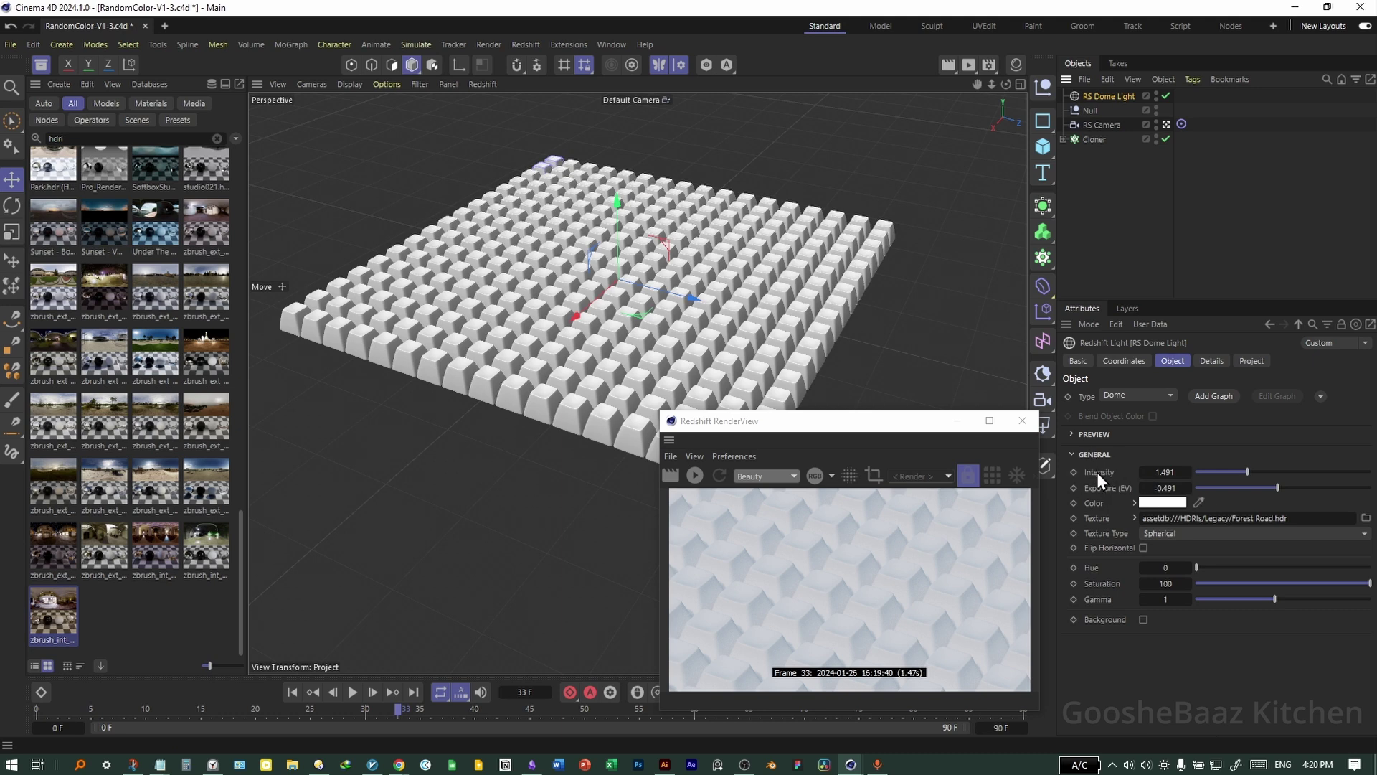
Step: Set the RS Dome Light's intensity to 1.5, restart the live render, and enter a new negative exposure
left_click(1167, 474)
left_click(1165, 488)
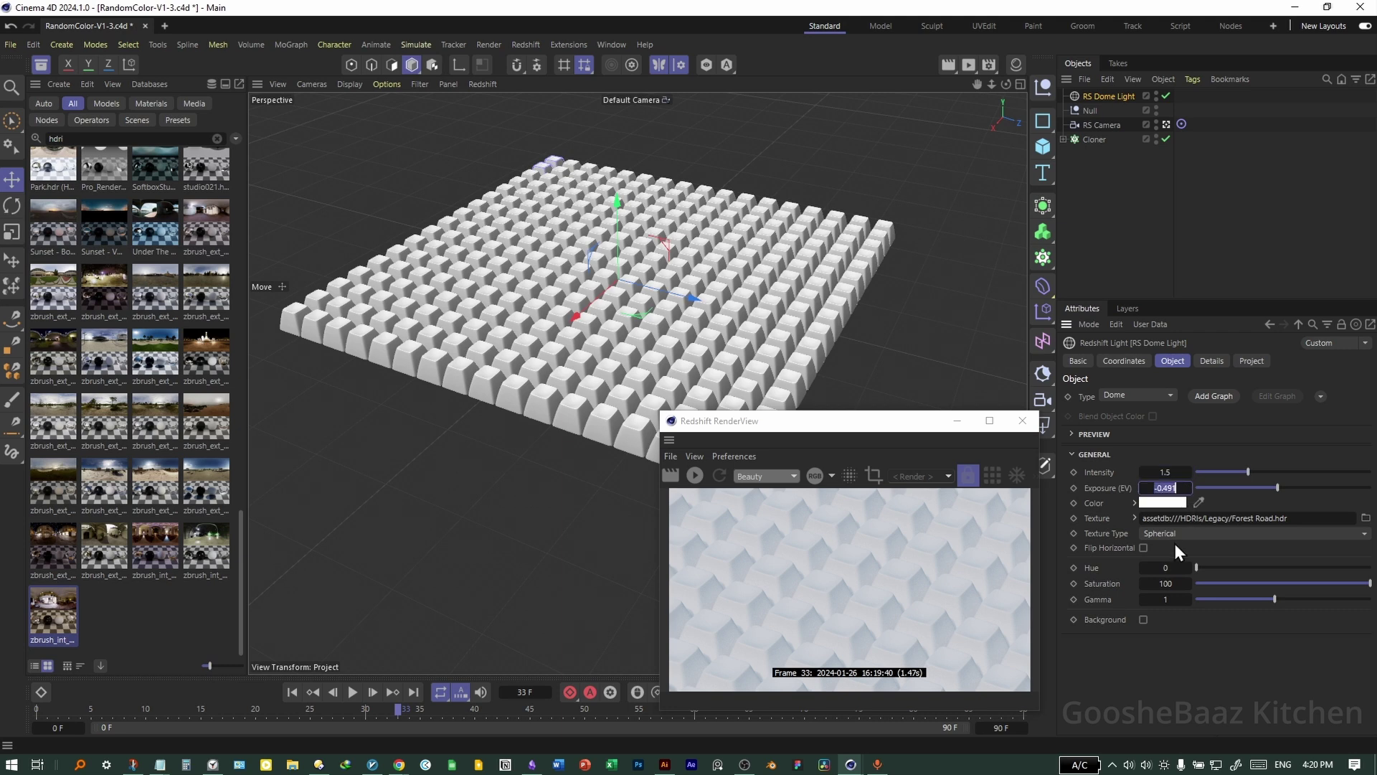
left_click(696, 475)
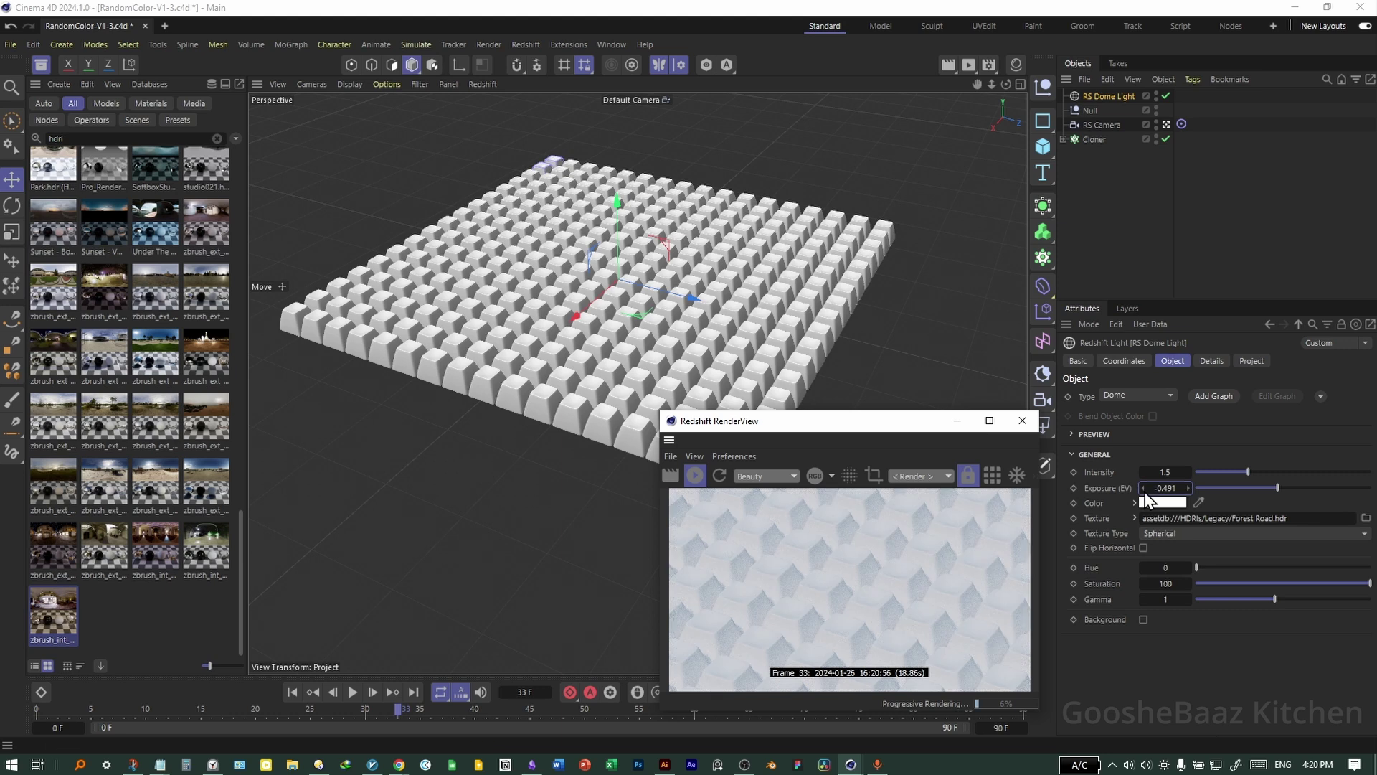
double_click(1165, 488)
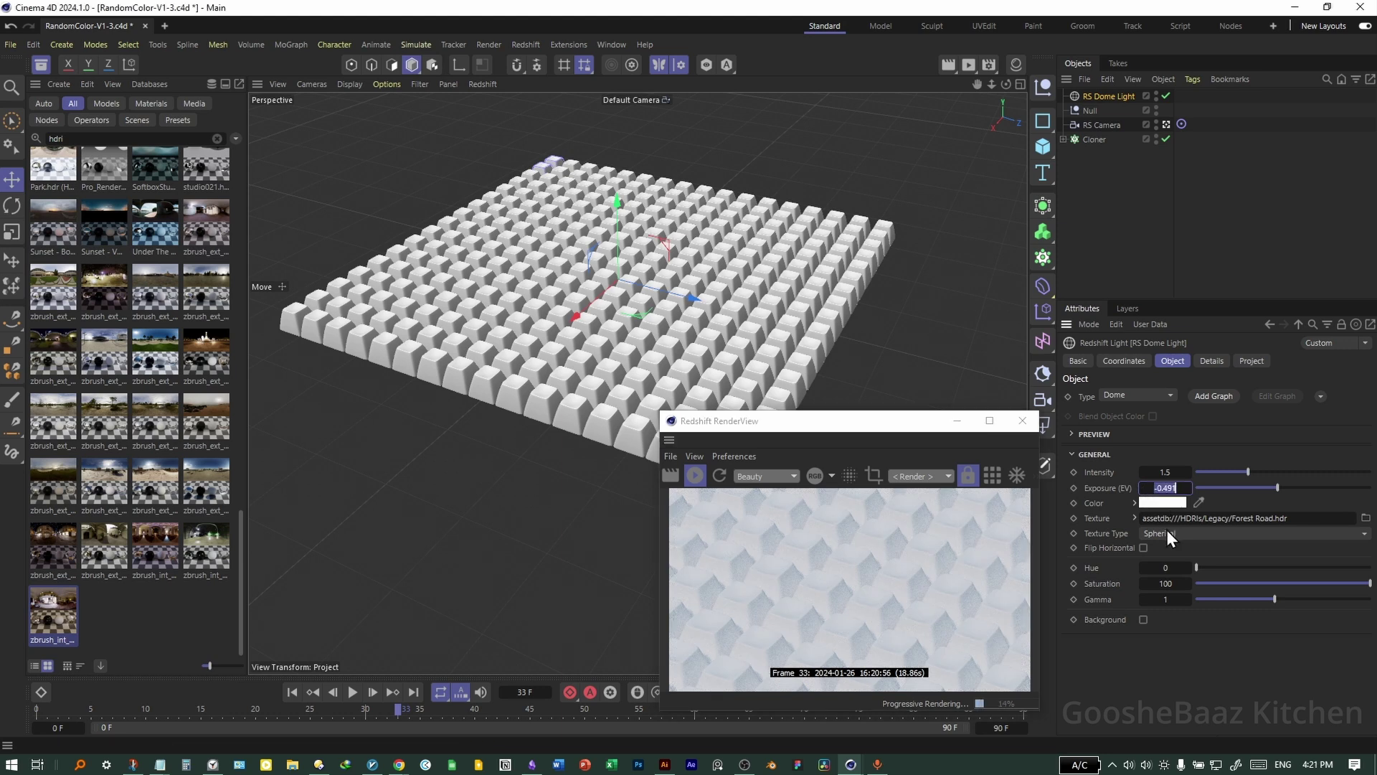
key("BackSpace")
type("-0")
key("Return")
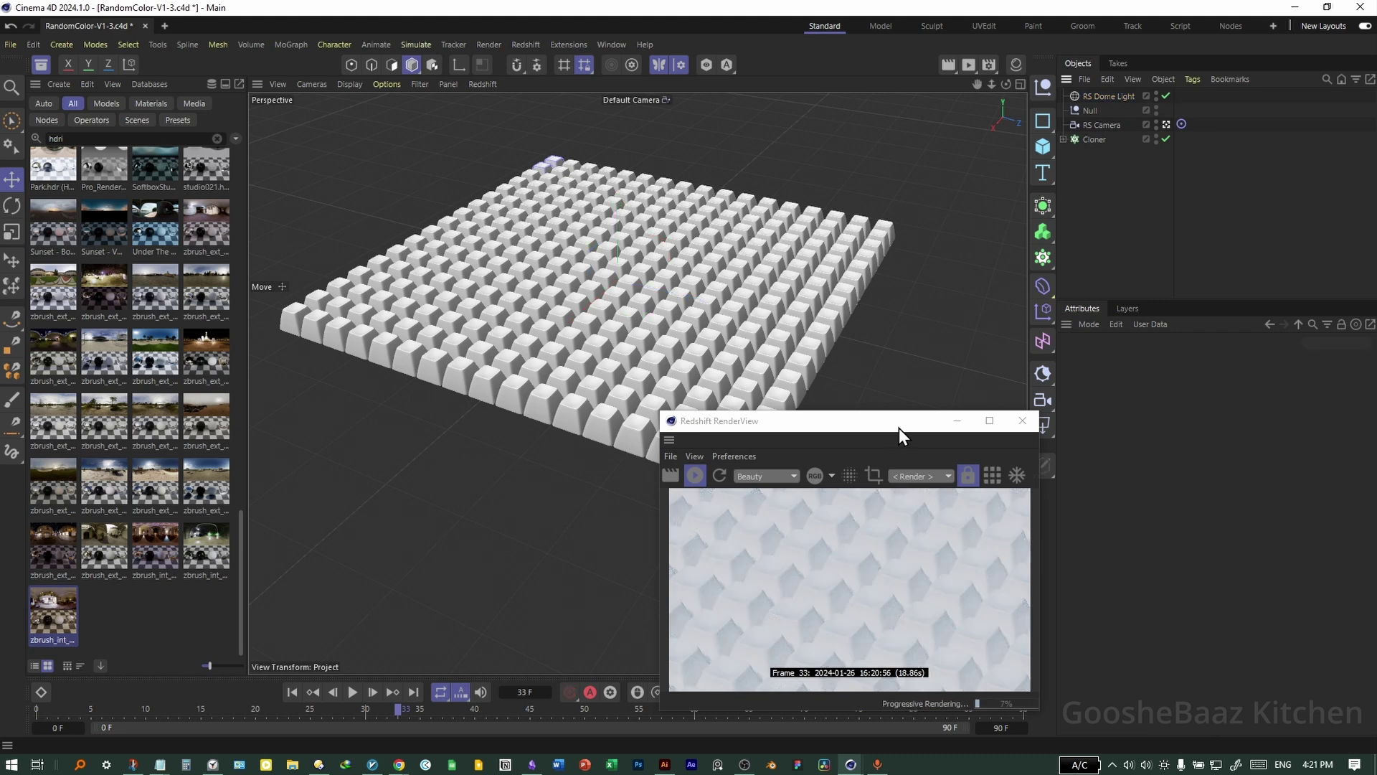
Step: Reposition and shrink the RenderView window clear of the keycap grid, and save the scene
left_click_drag(898, 427, 767, 395)
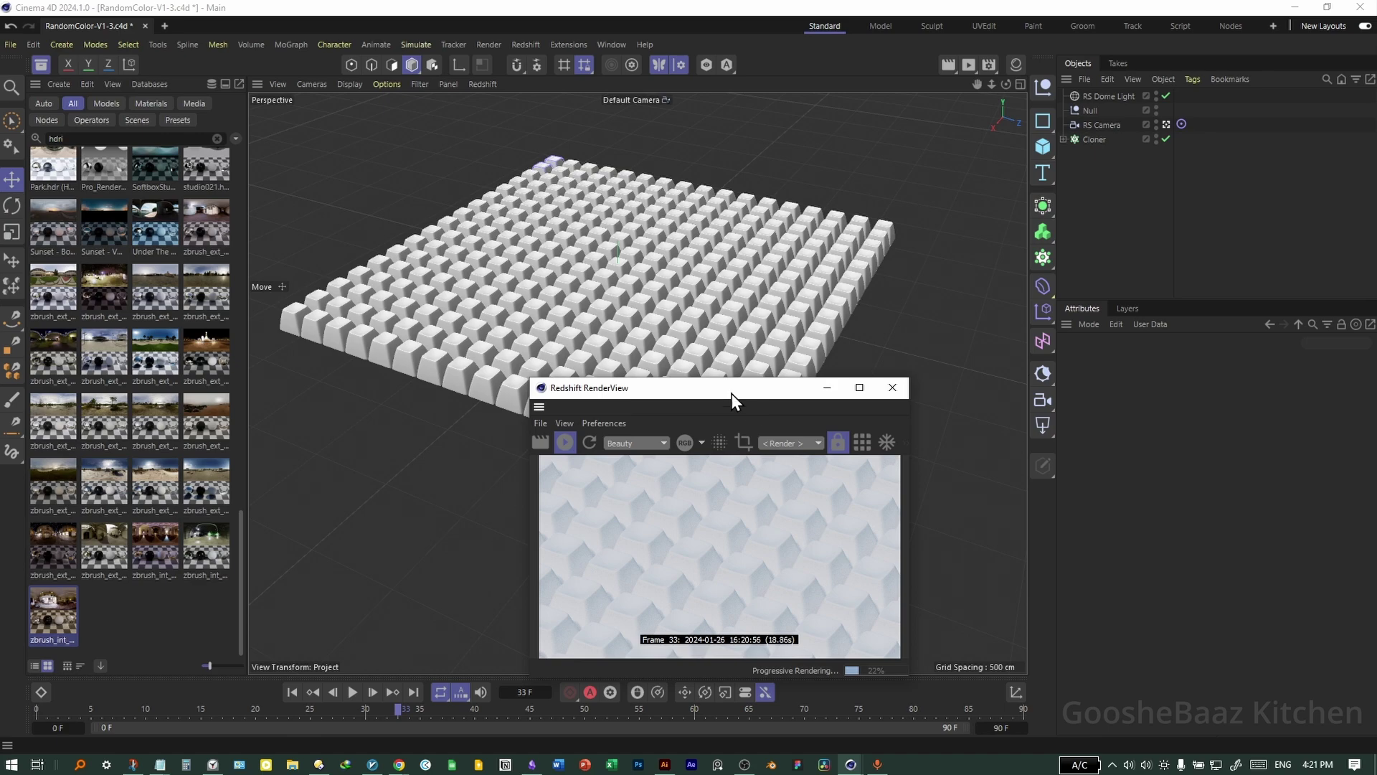
left_click_drag(719, 388, 829, 409)
left_click_drag(859, 346, 803, 315, "alt")
key("ctrl+s")
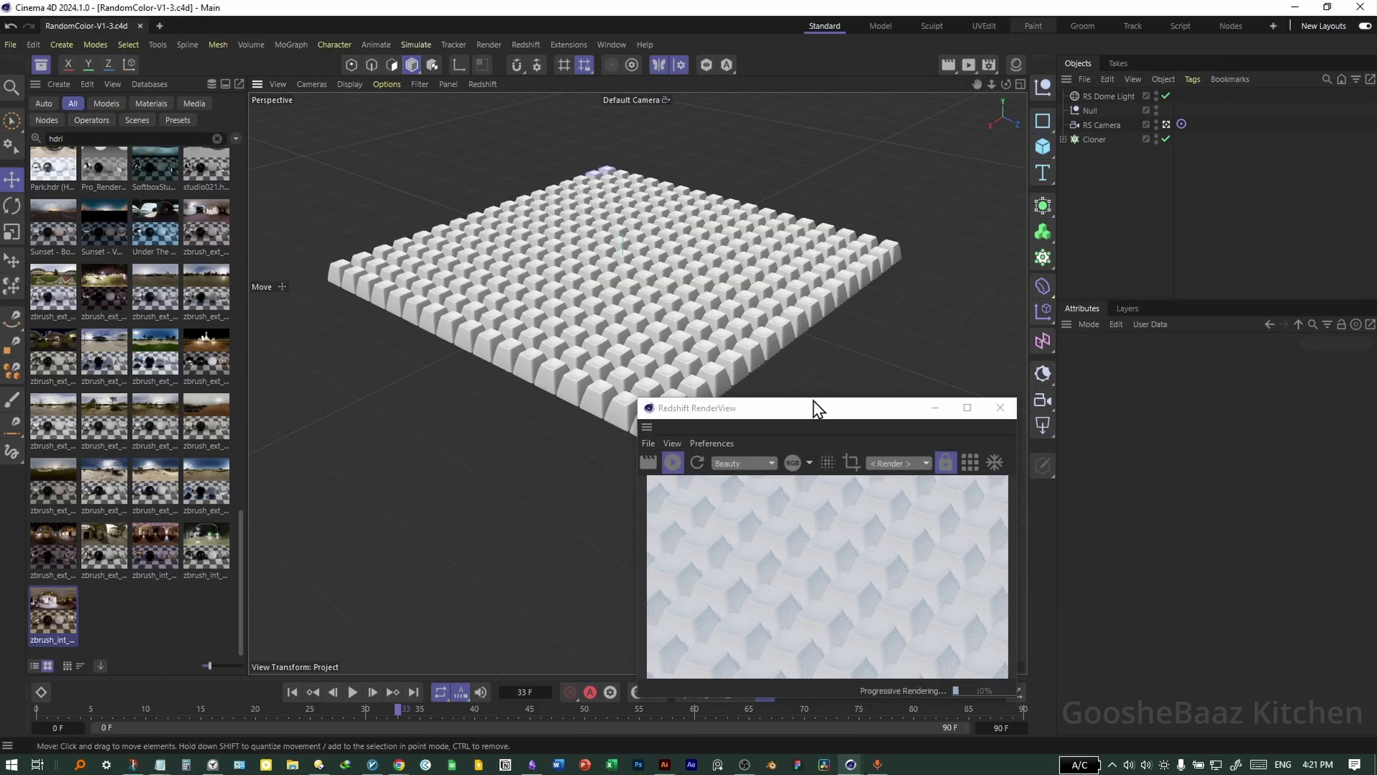
left_click_drag(638, 398, 668, 440)
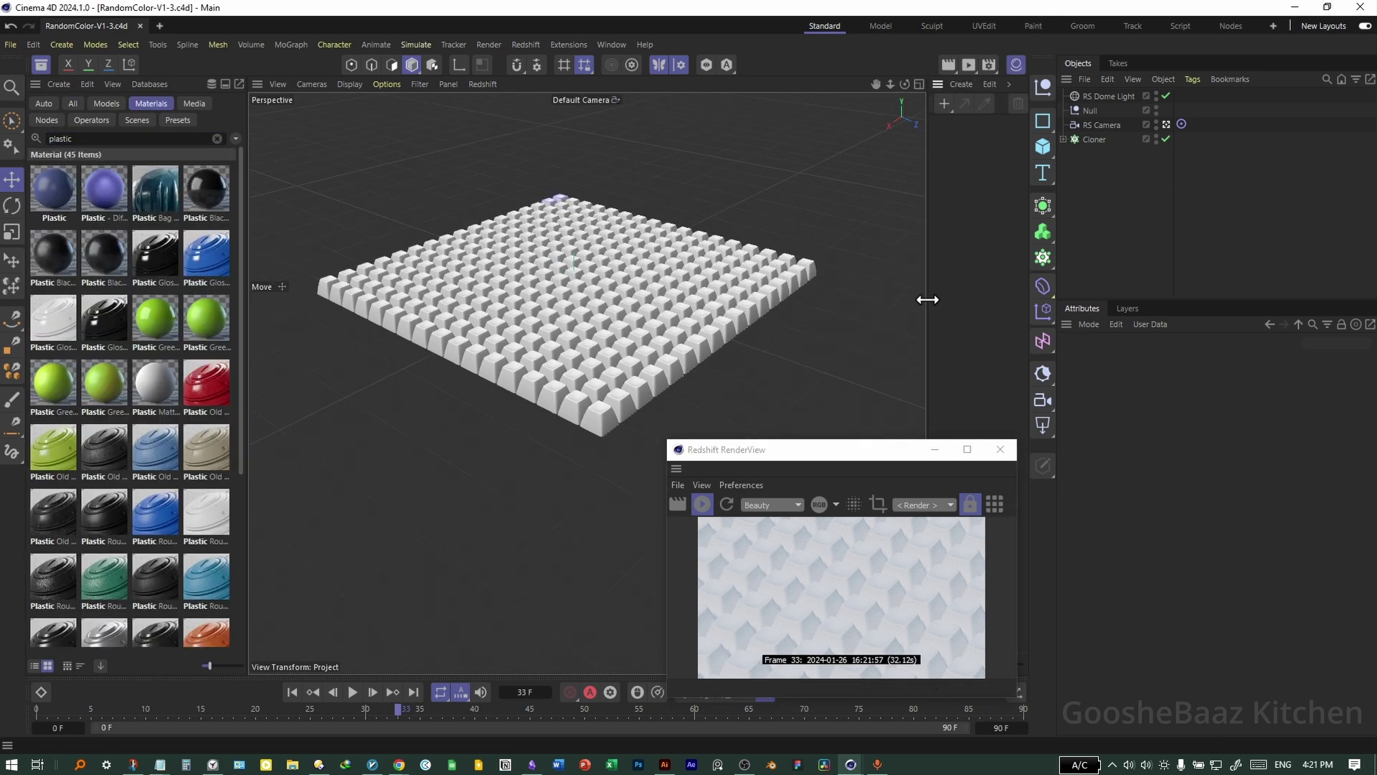
Step: Widen the material list and apply the Plastic Rough 001 Blue asset material to the Cloner
left_click_drag(927, 299, 881, 309)
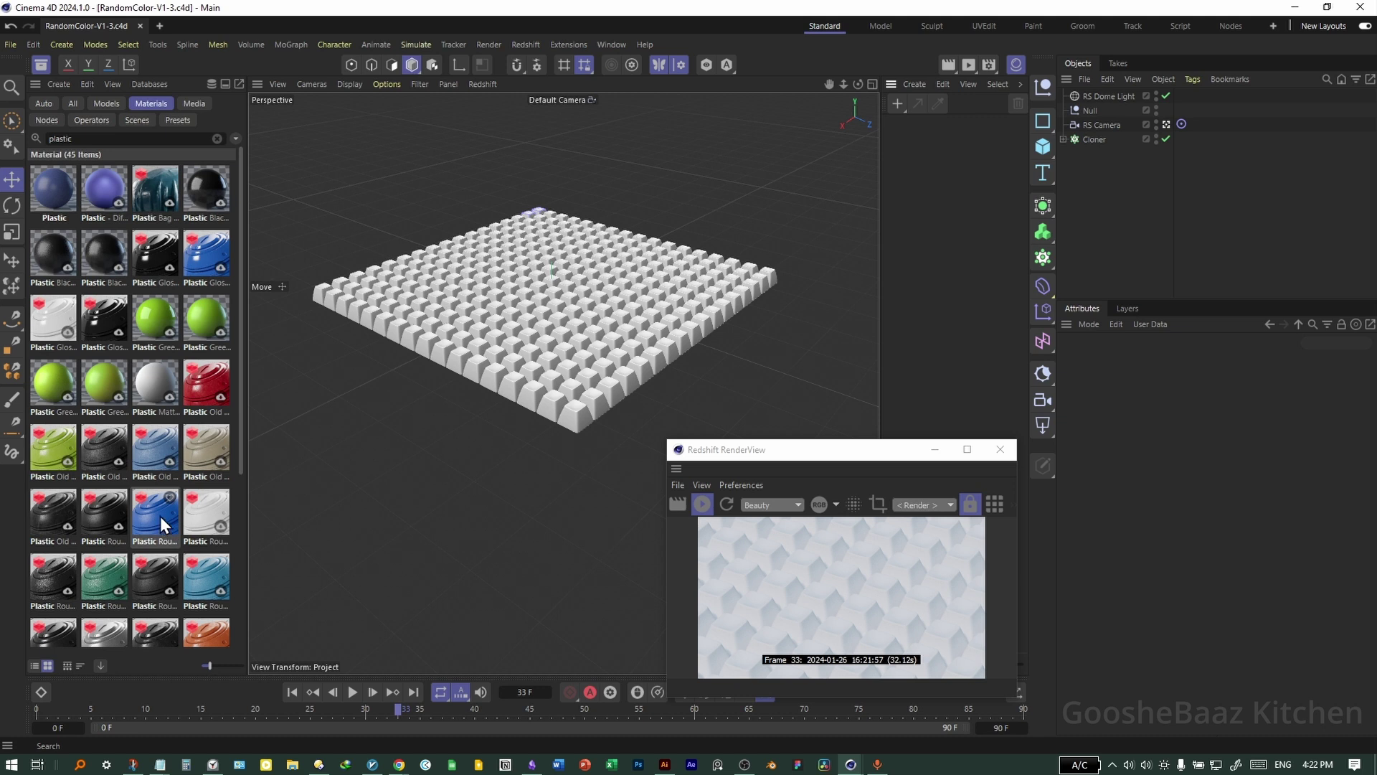
left_click_drag(156, 522, 1095, 141)
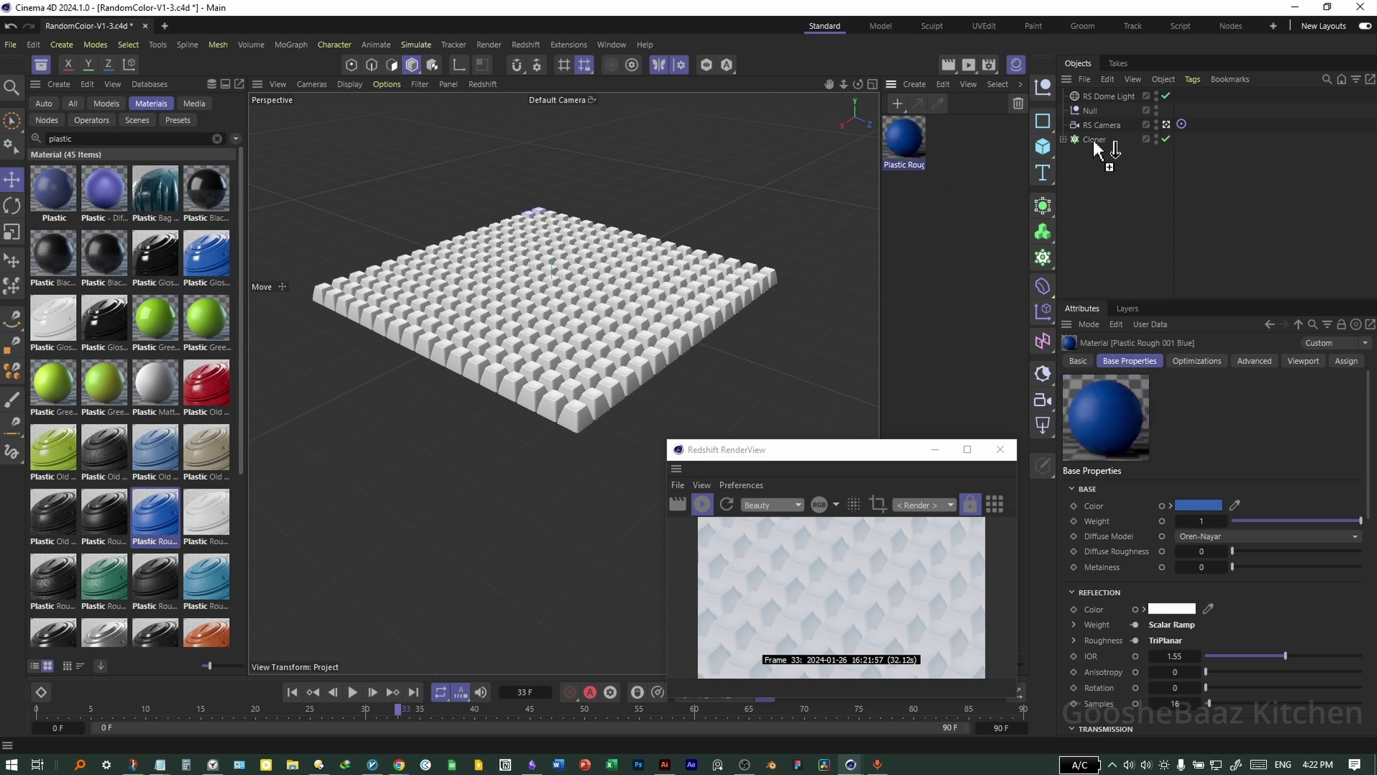
left_click_drag(1093, 140, 1093, 140)
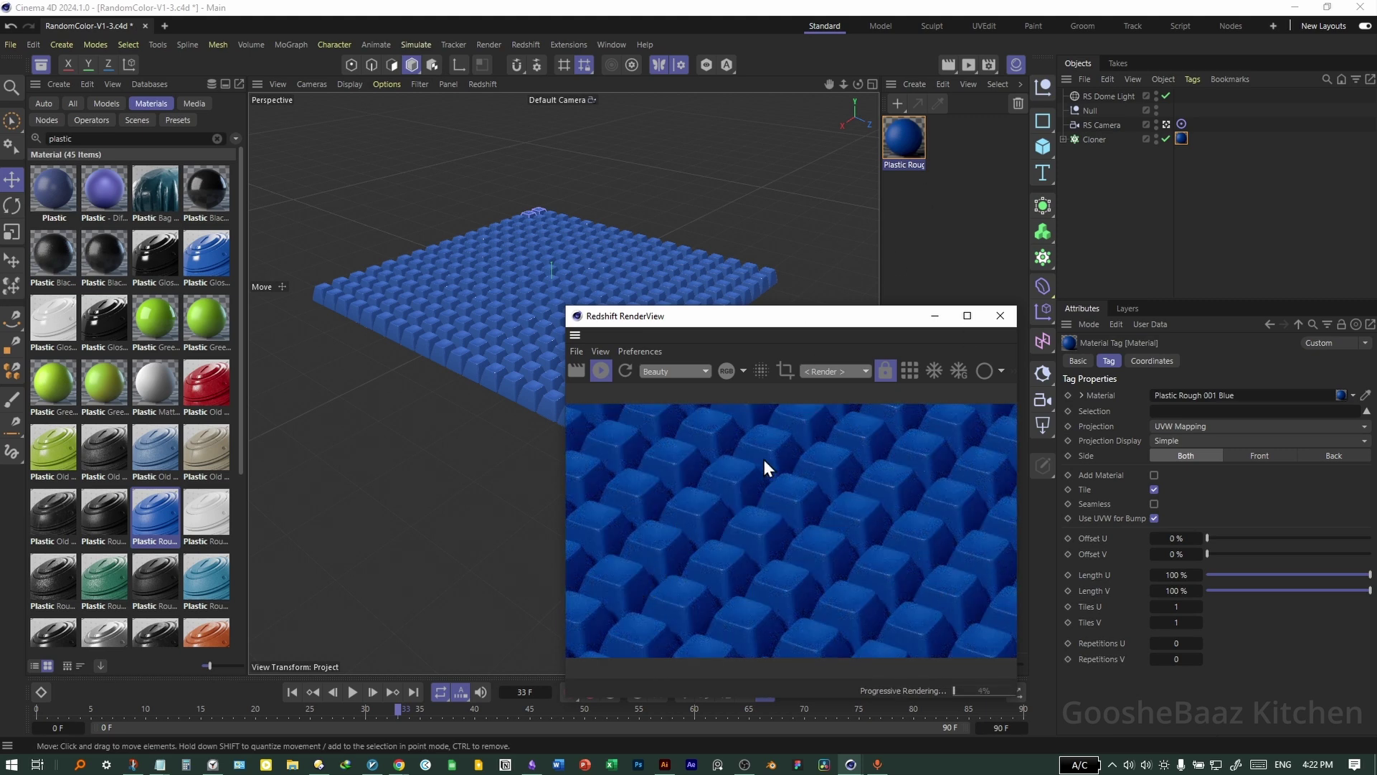
left_click_drag(620, 315, 783, 361)
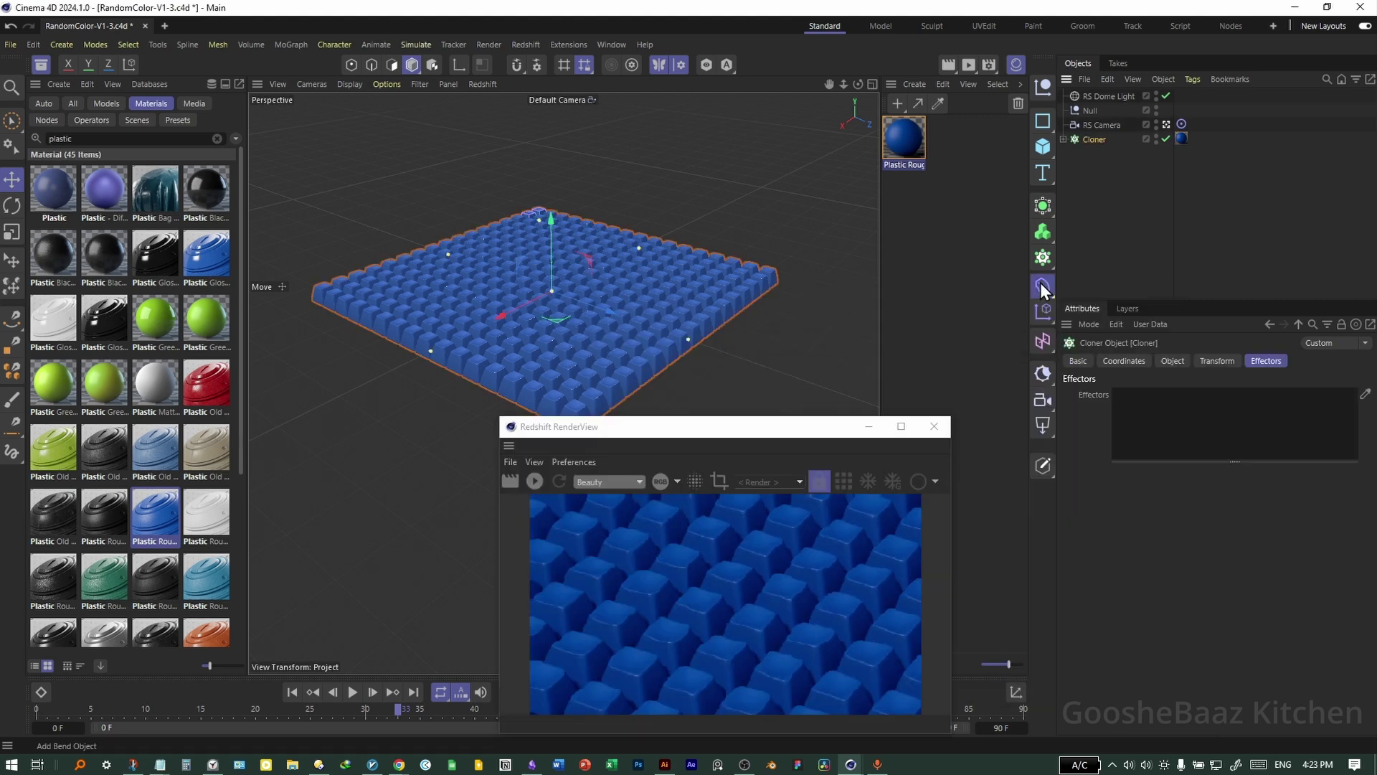
Step: Add a Shader effector to the Cloner and check it in the Cloner's effector list
left_click(1040, 283)
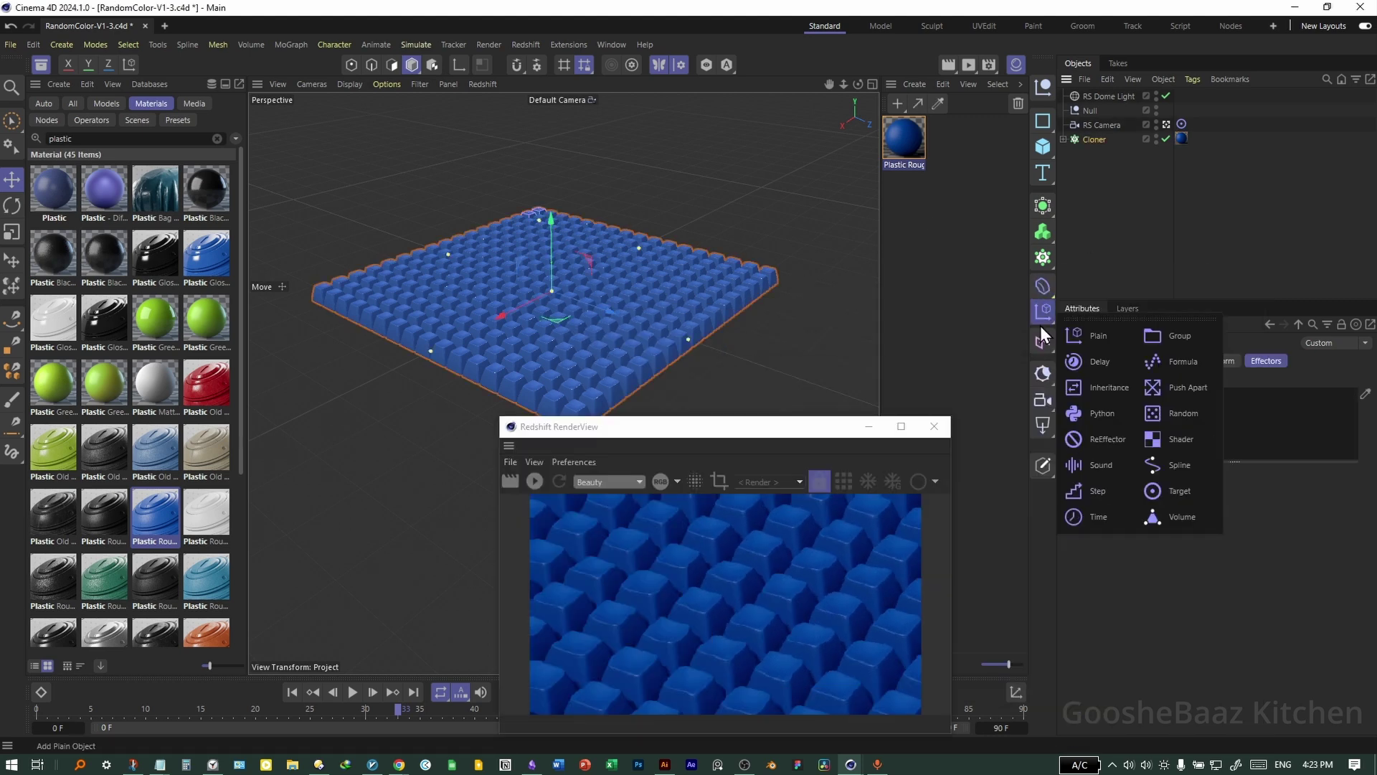
left_click(1181, 441)
left_click(1094, 153)
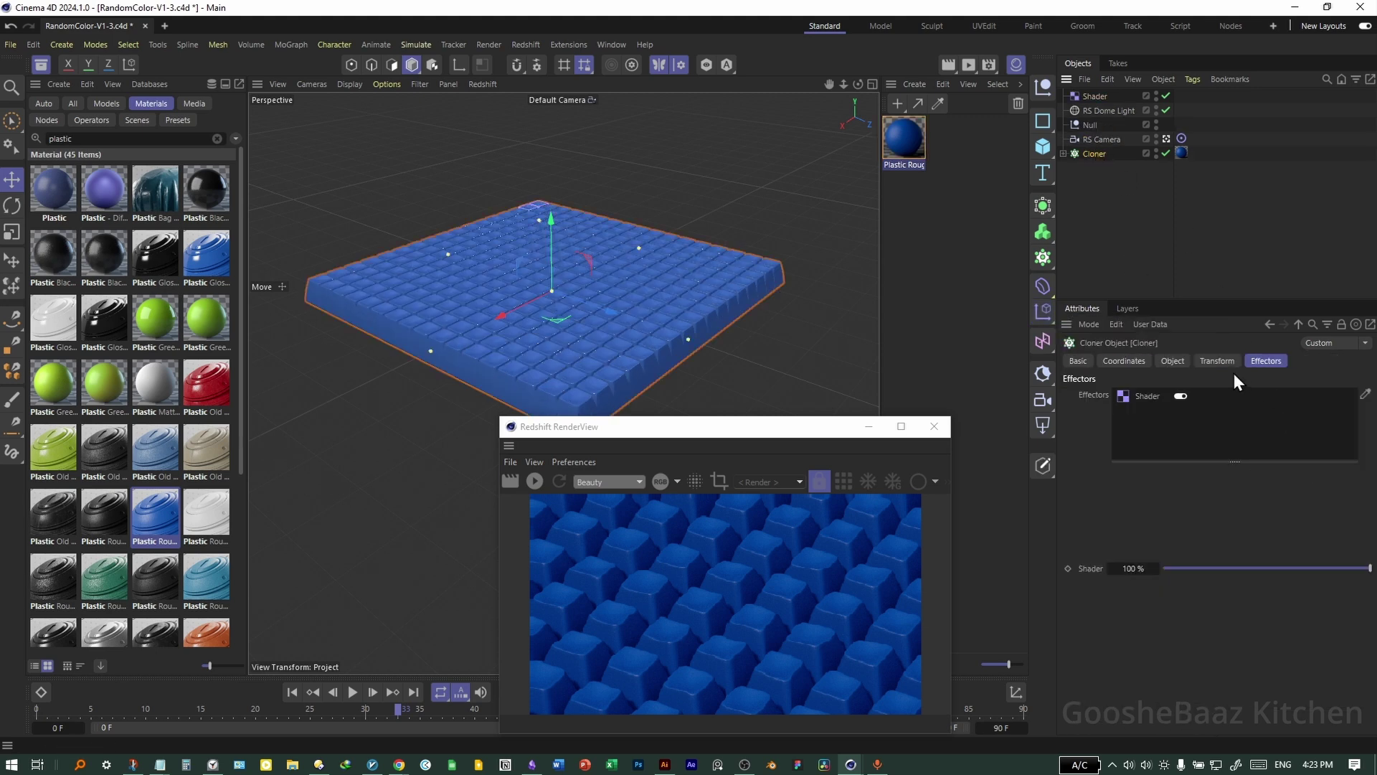
left_click(1145, 398)
Step: Turn off Scale in the Shader effector's parameters and set its Color Mode to Fields Color
left_click(1095, 97)
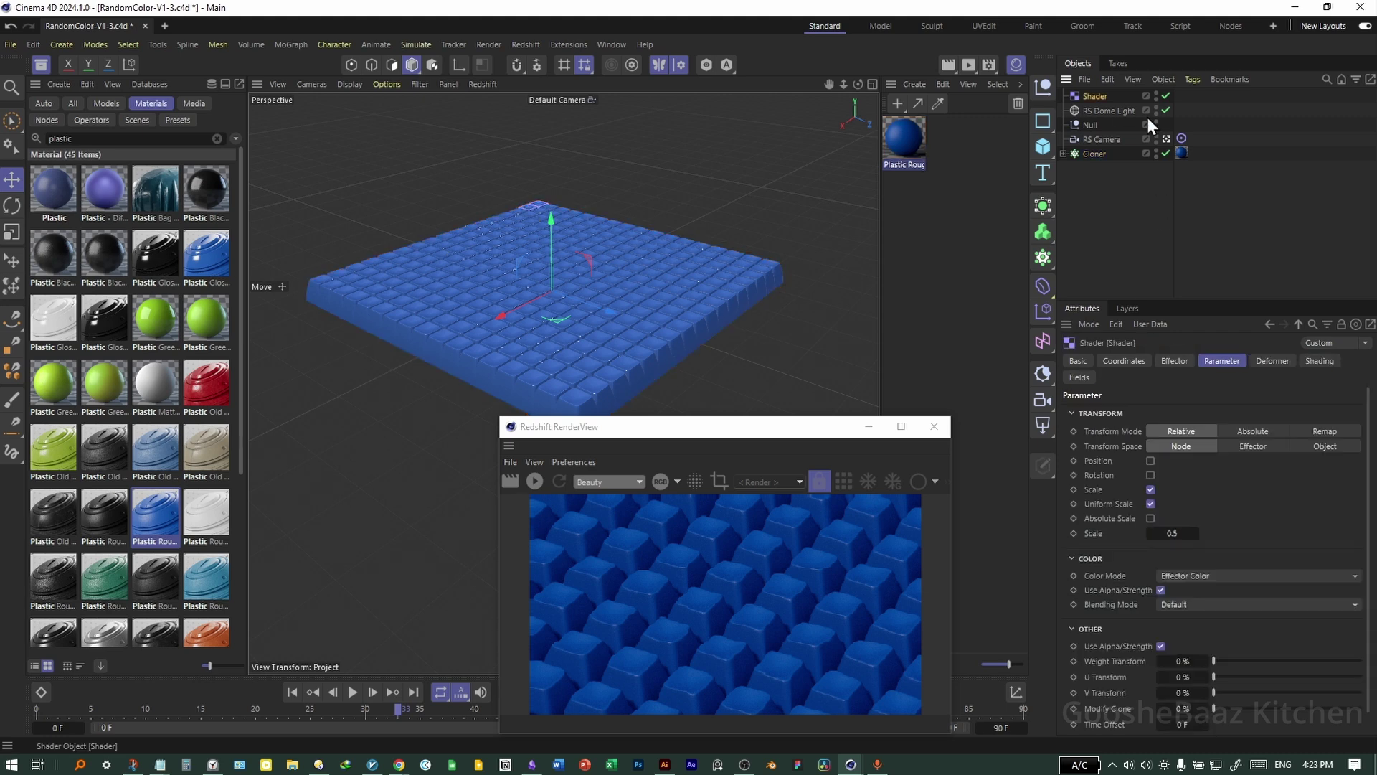
left_click(1151, 490)
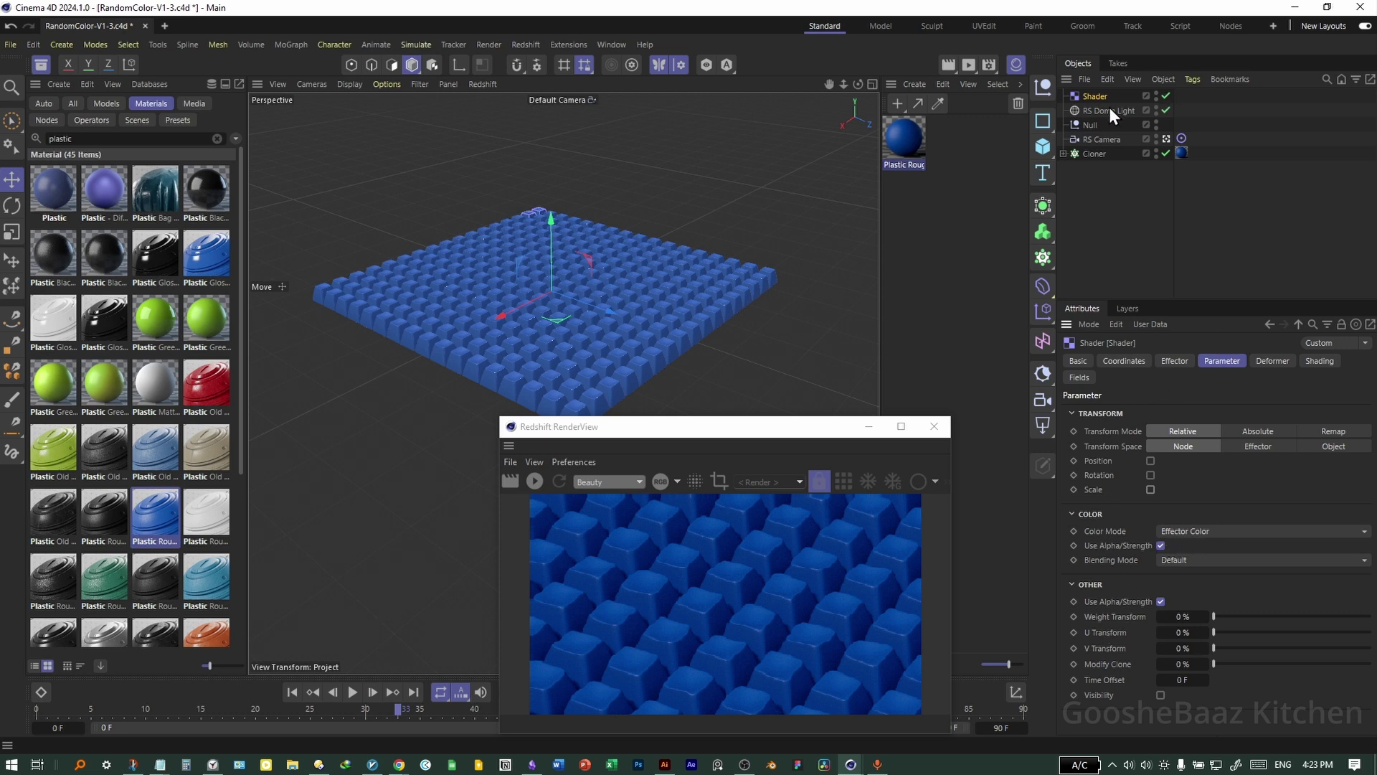
left_click(1194, 532)
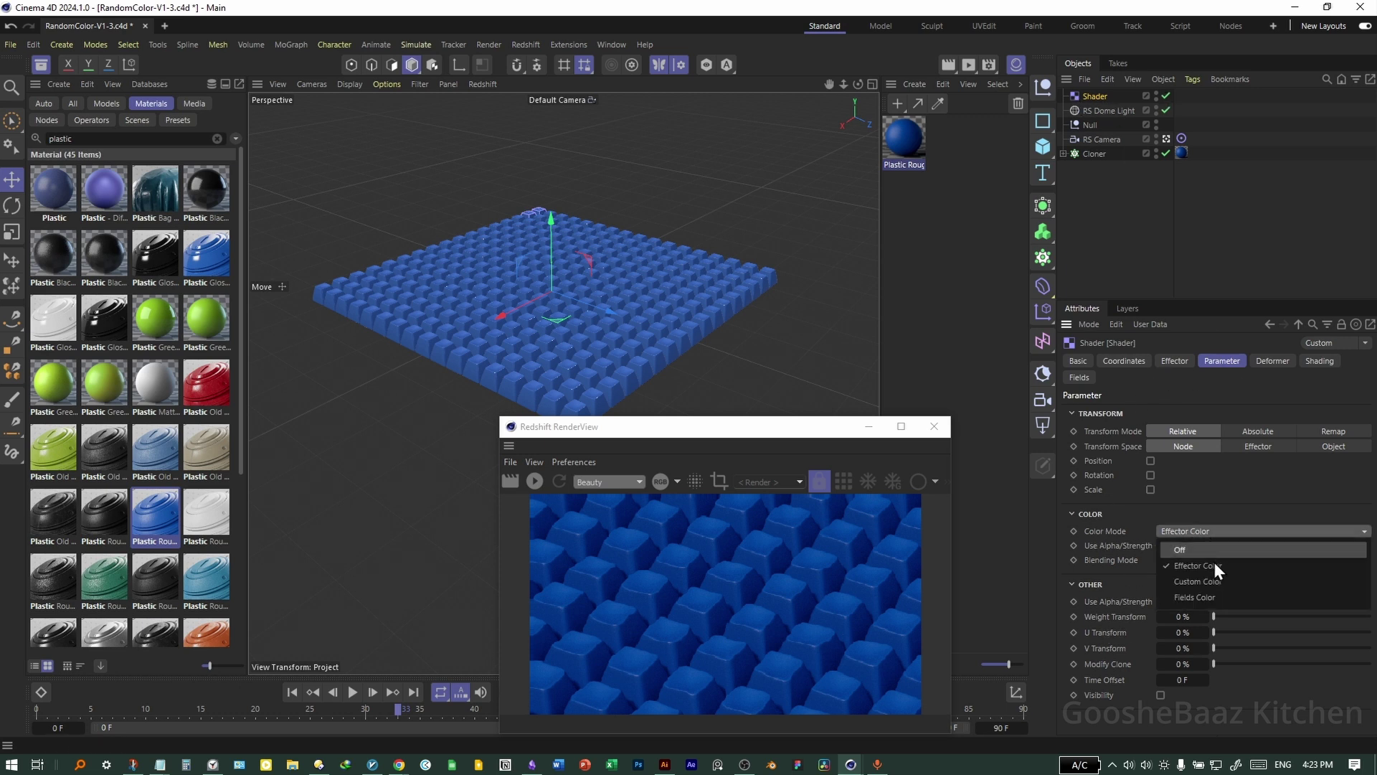
left_click(1215, 596)
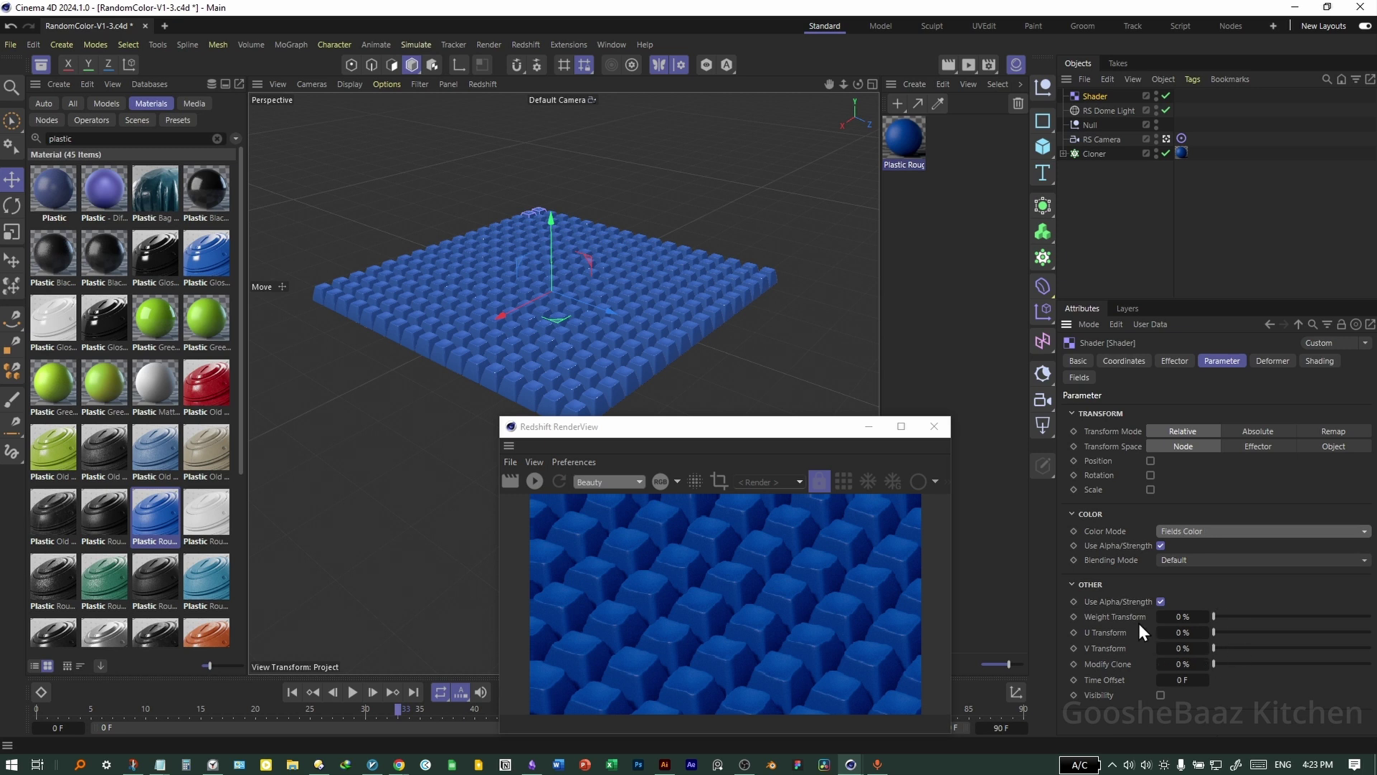
Step: Add a Shader Field to the Shader effector and load a Noise shader into it
left_click(1086, 381)
left_click(1101, 523)
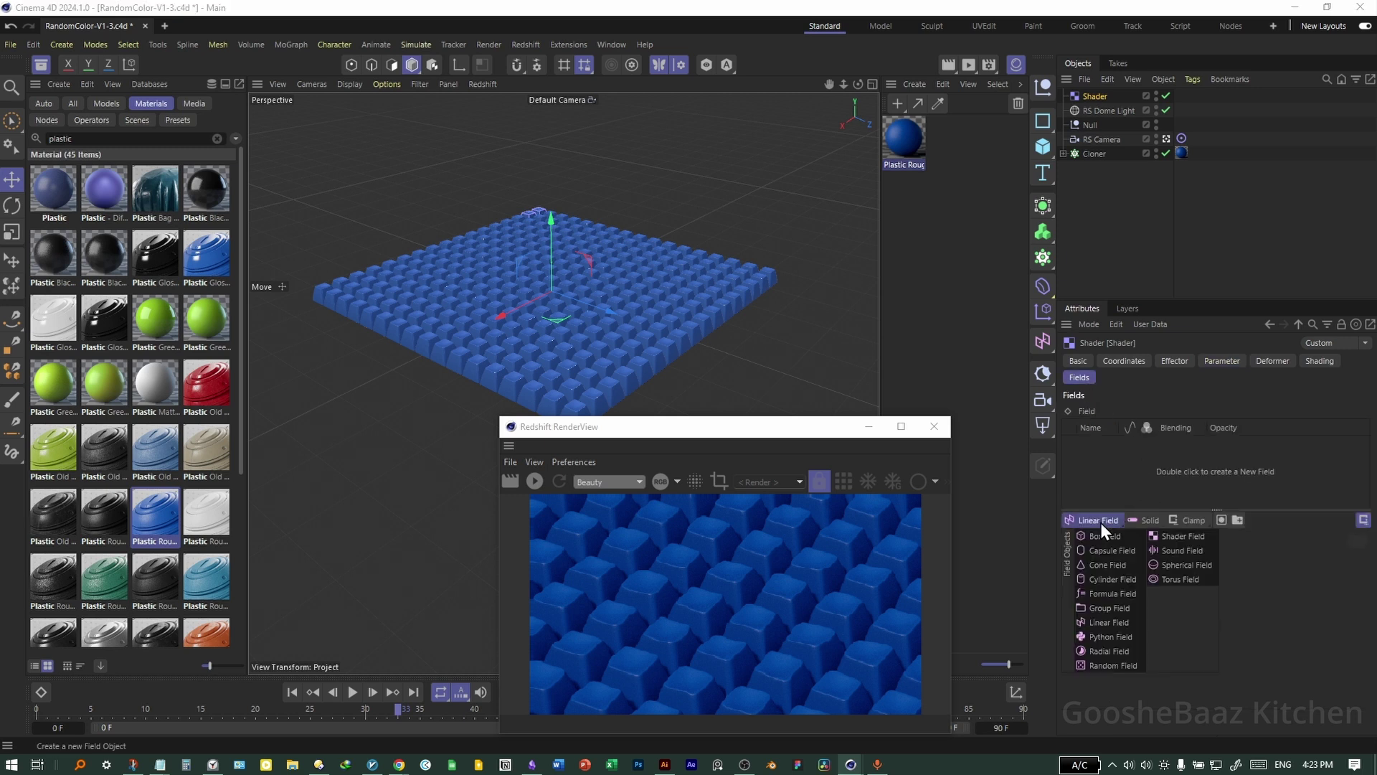
left_click(1180, 536)
left_click(1121, 610)
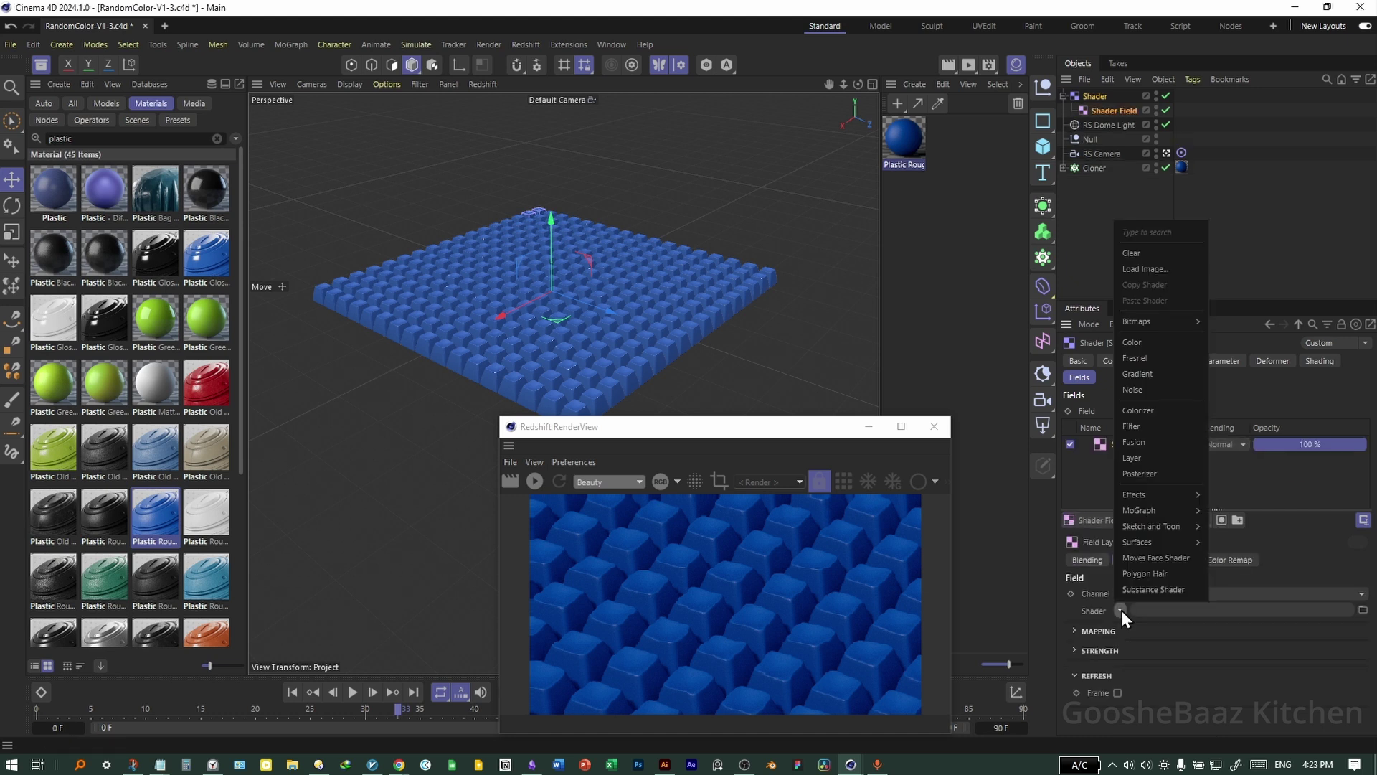
type("noise")
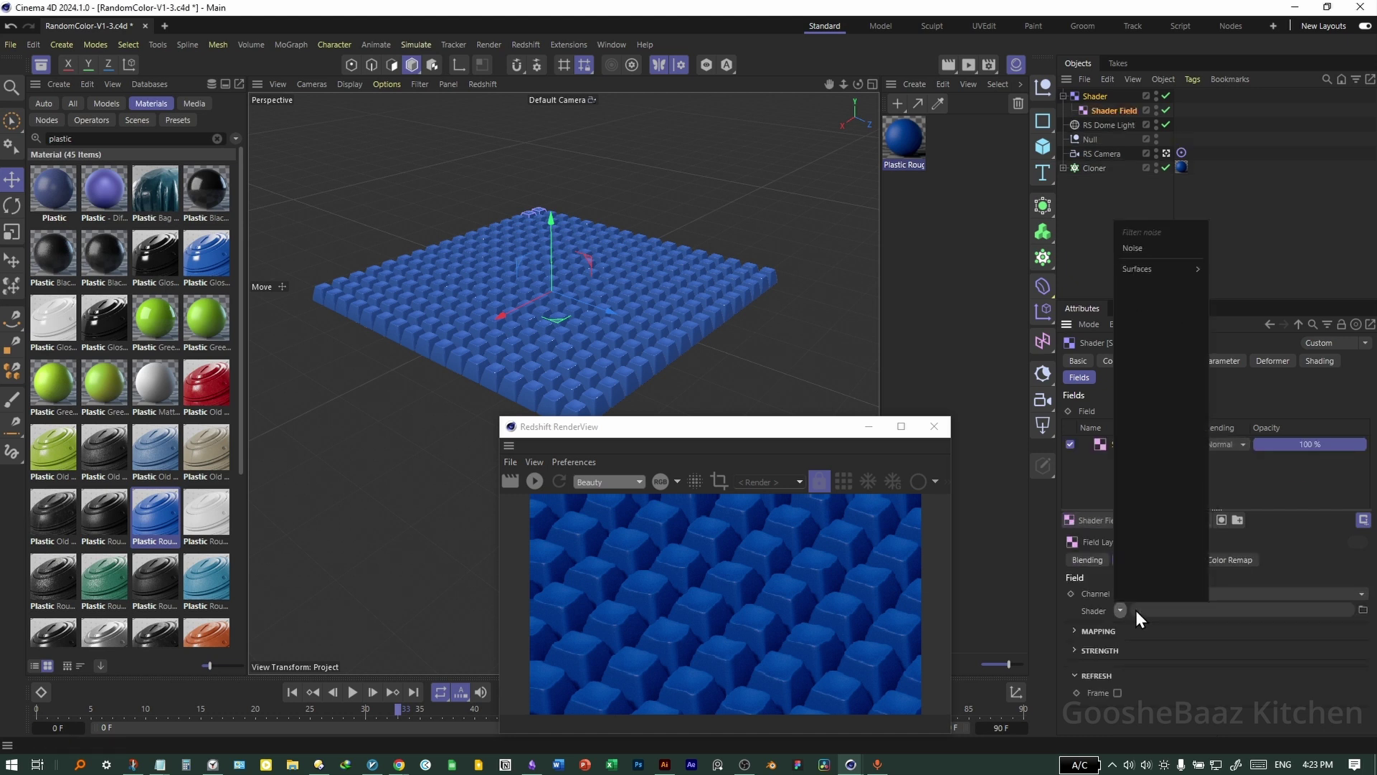
left_click(1155, 249)
Step: Set the Noise shader's noise type to Cell Noise and enable the color channel of the Shader Field layer
left_click(1137, 635)
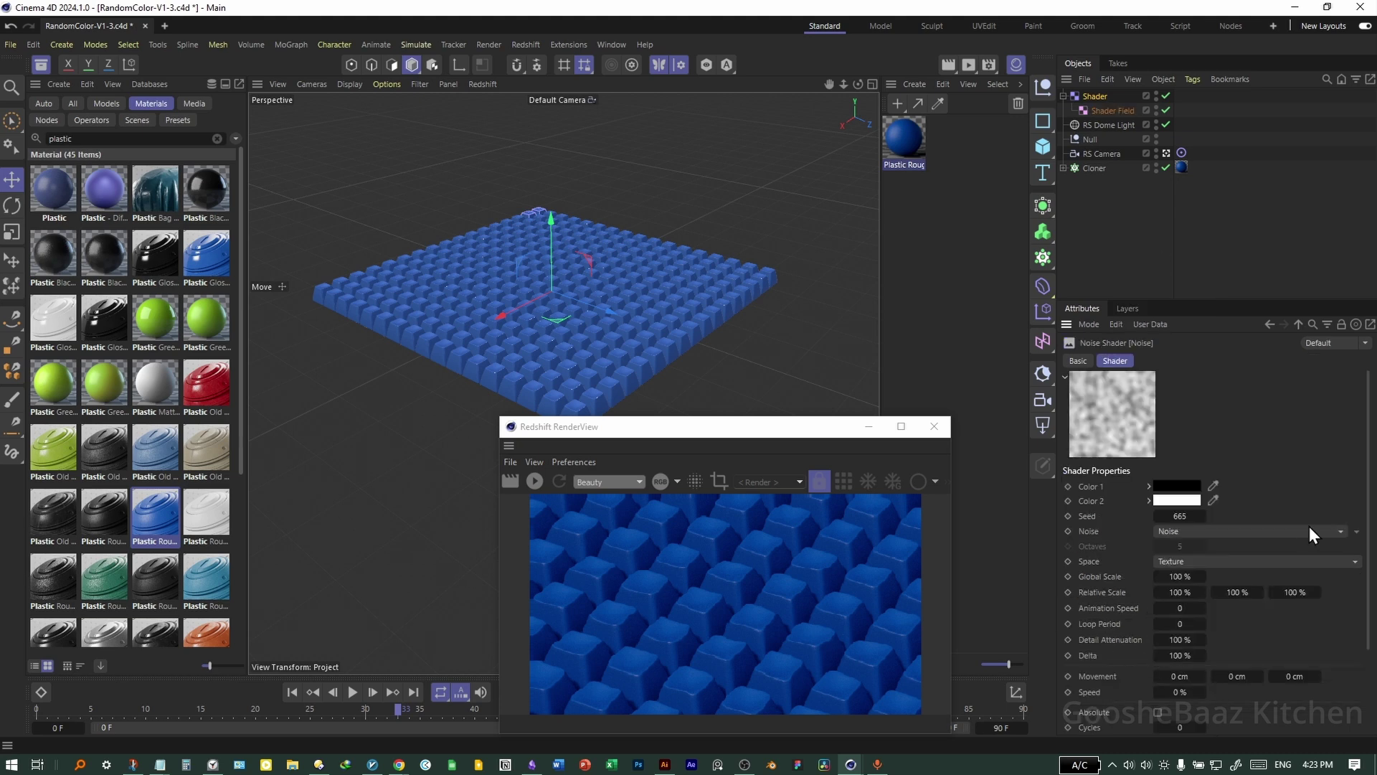
left_click(1340, 531)
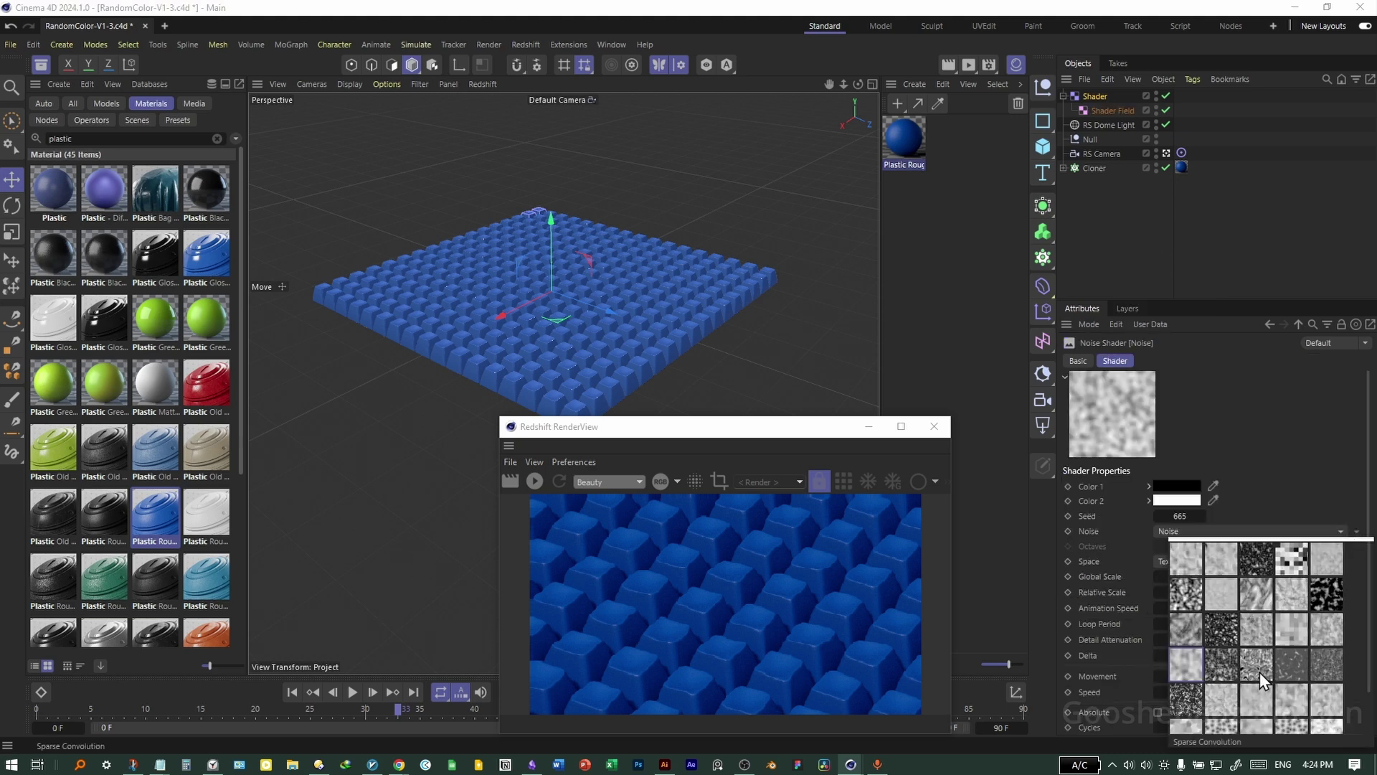
left_click(1294, 562)
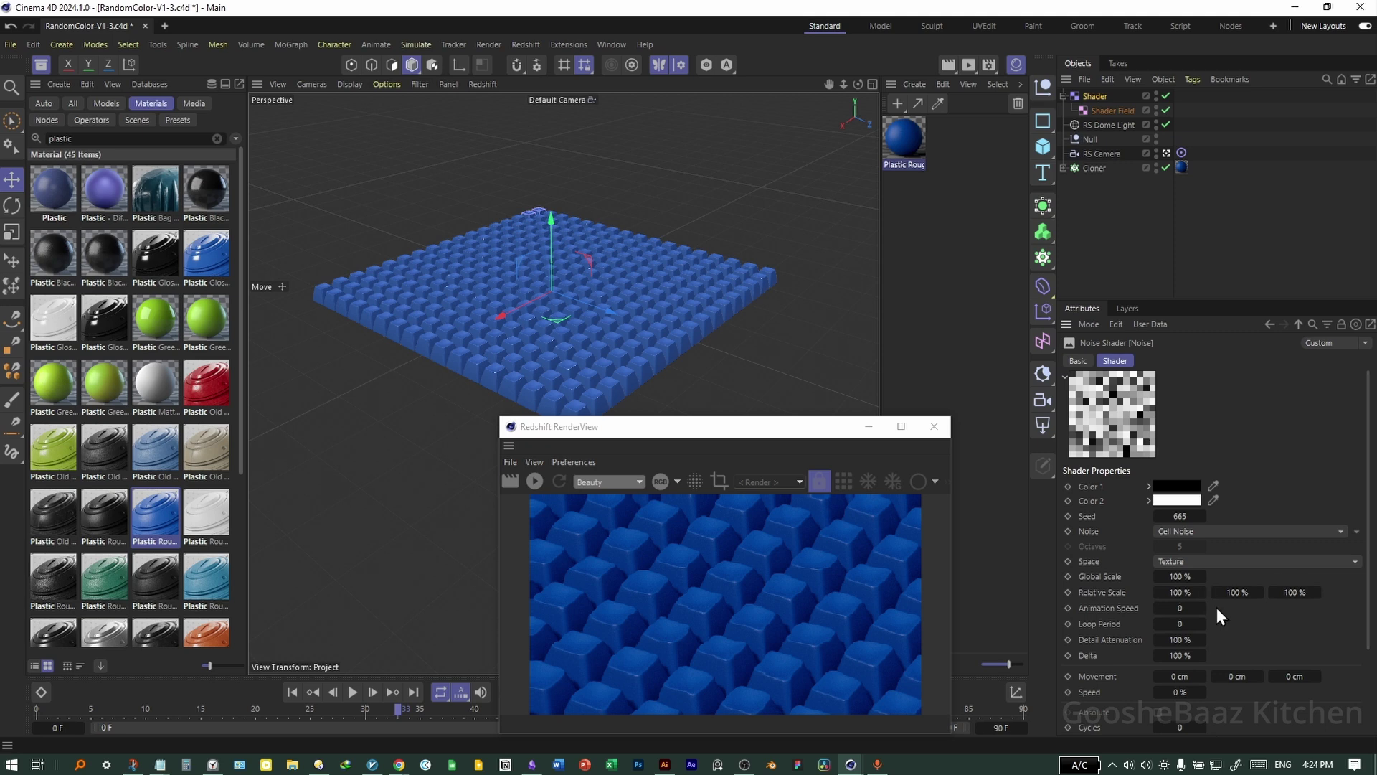
left_click(1095, 98)
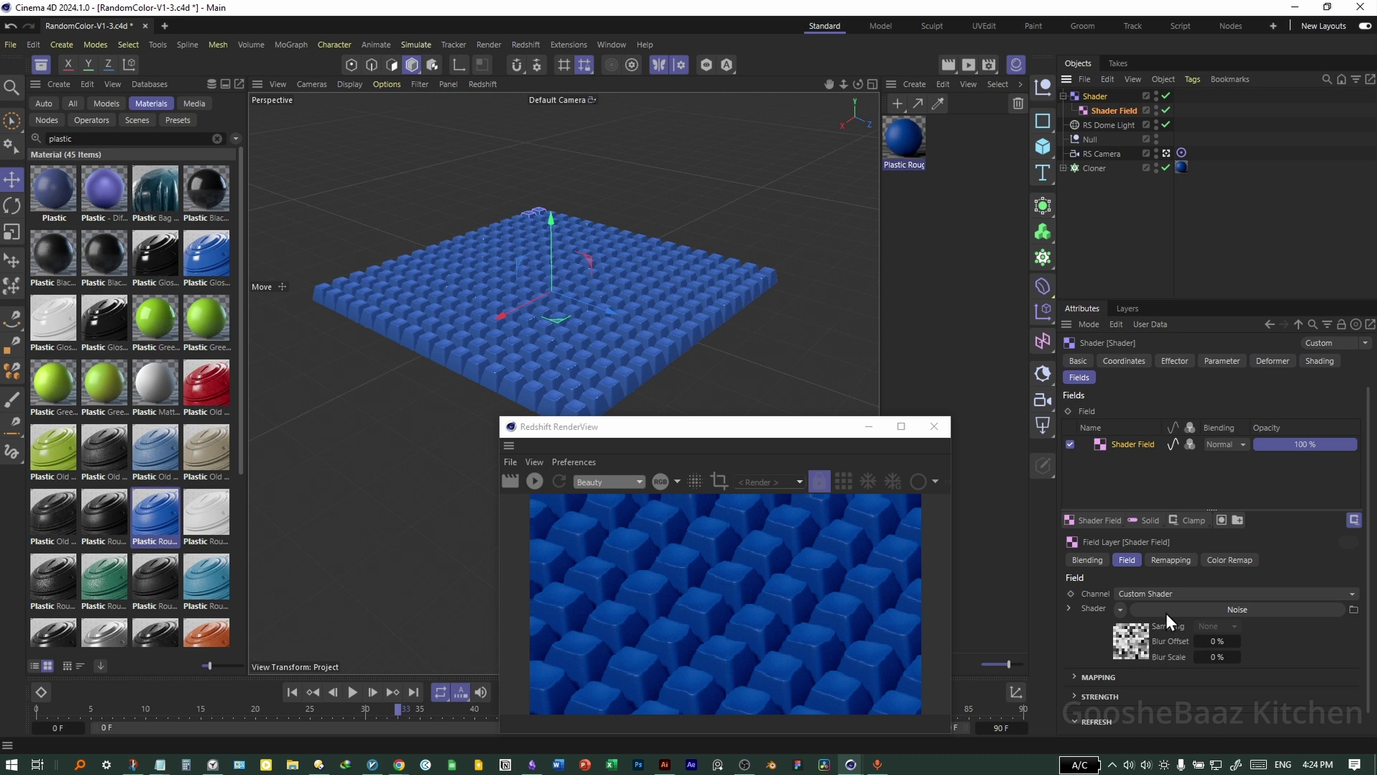
left_click(1191, 444)
Step: Add a Color User Data node to the Plastic Rough 001 Blue material and connect it to the Standard Material's base Color
left_click(909, 143)
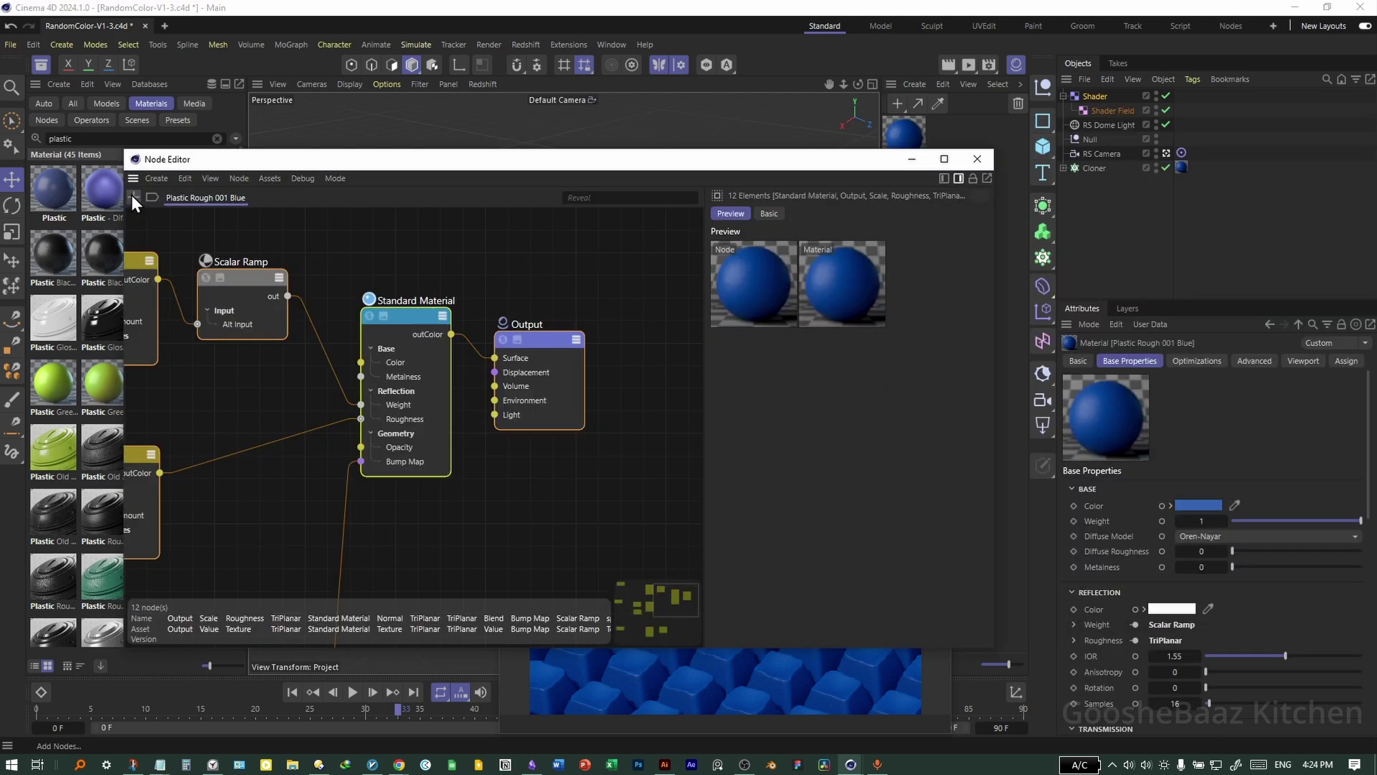
left_click(133, 195)
left_click_drag(318, 185, 817, 285)
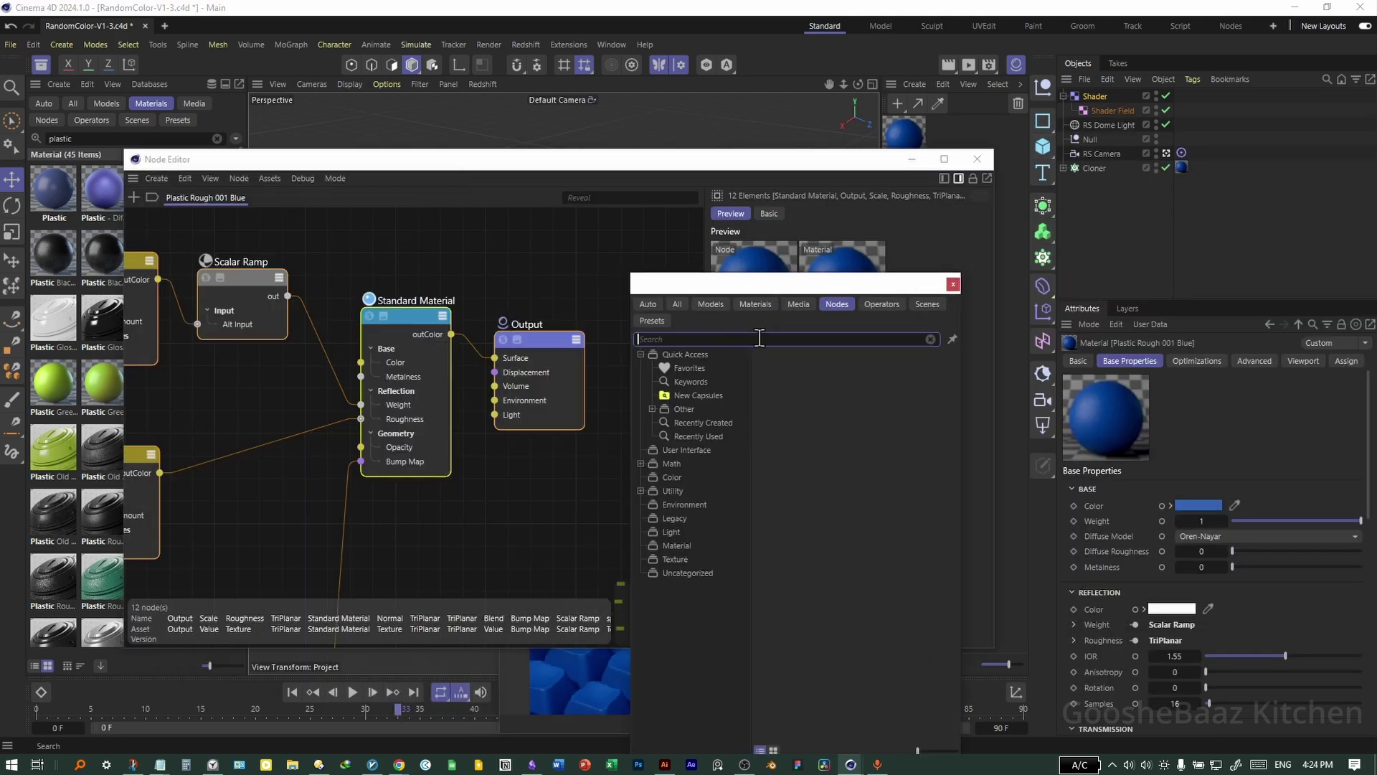
type("user")
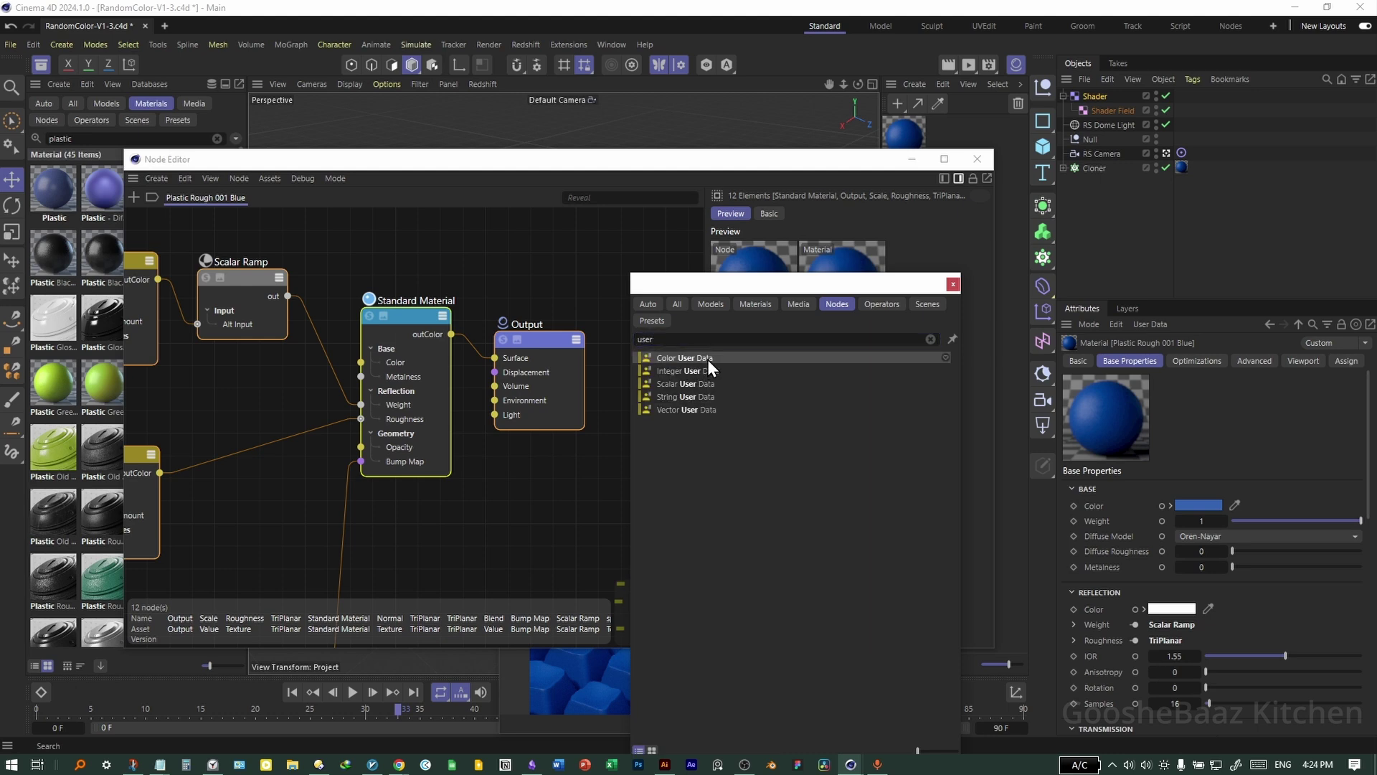
left_click_drag(707, 360, 236, 522)
middle_click_drag(352, 526, 507, 520)
left_click_drag(466, 585, 517, 357)
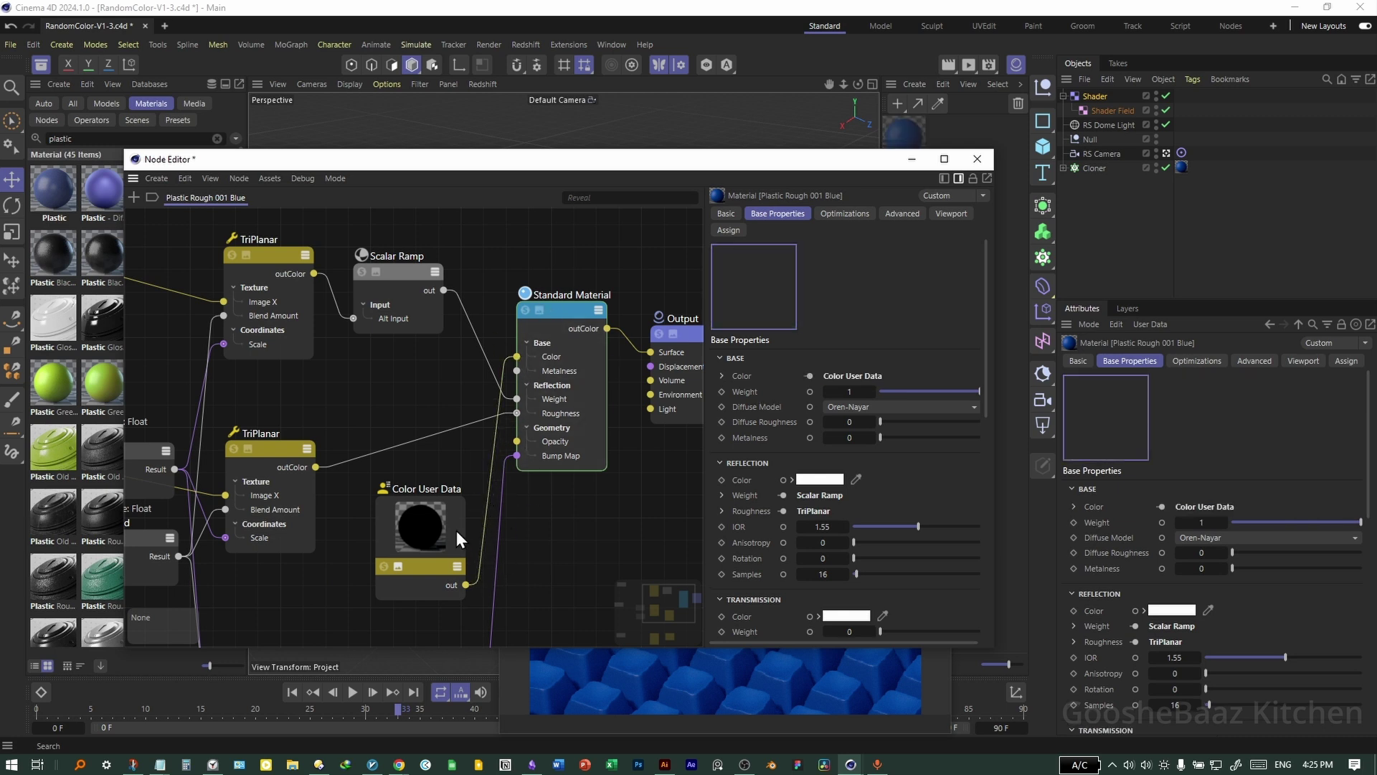
Step: Set the Color User Data node's attribute to the MoGraph Color preset, close the Node Editor and start the Redshift preview render
left_click_drag(456, 530, 439, 528)
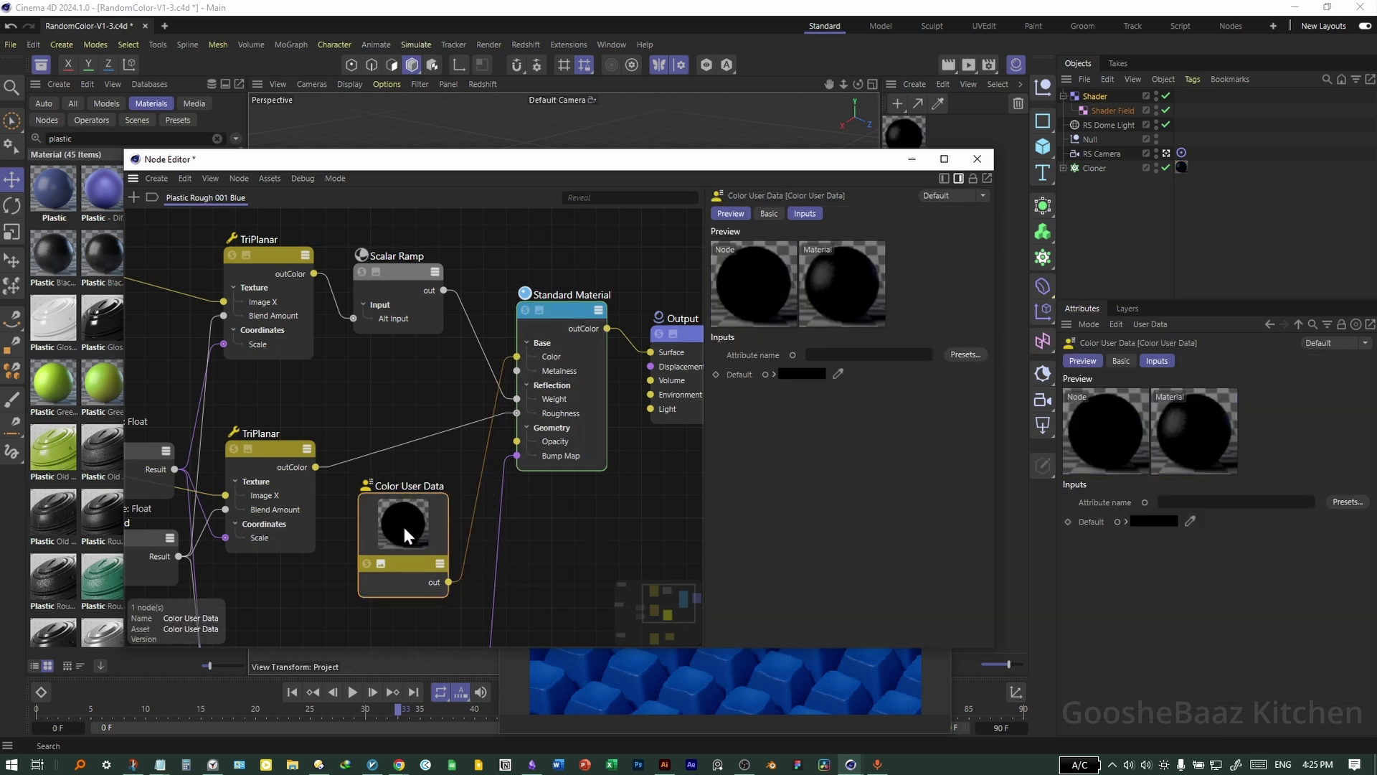
left_click(481, 537)
left_click(405, 515)
left_click(964, 354)
mouse_move(989, 372)
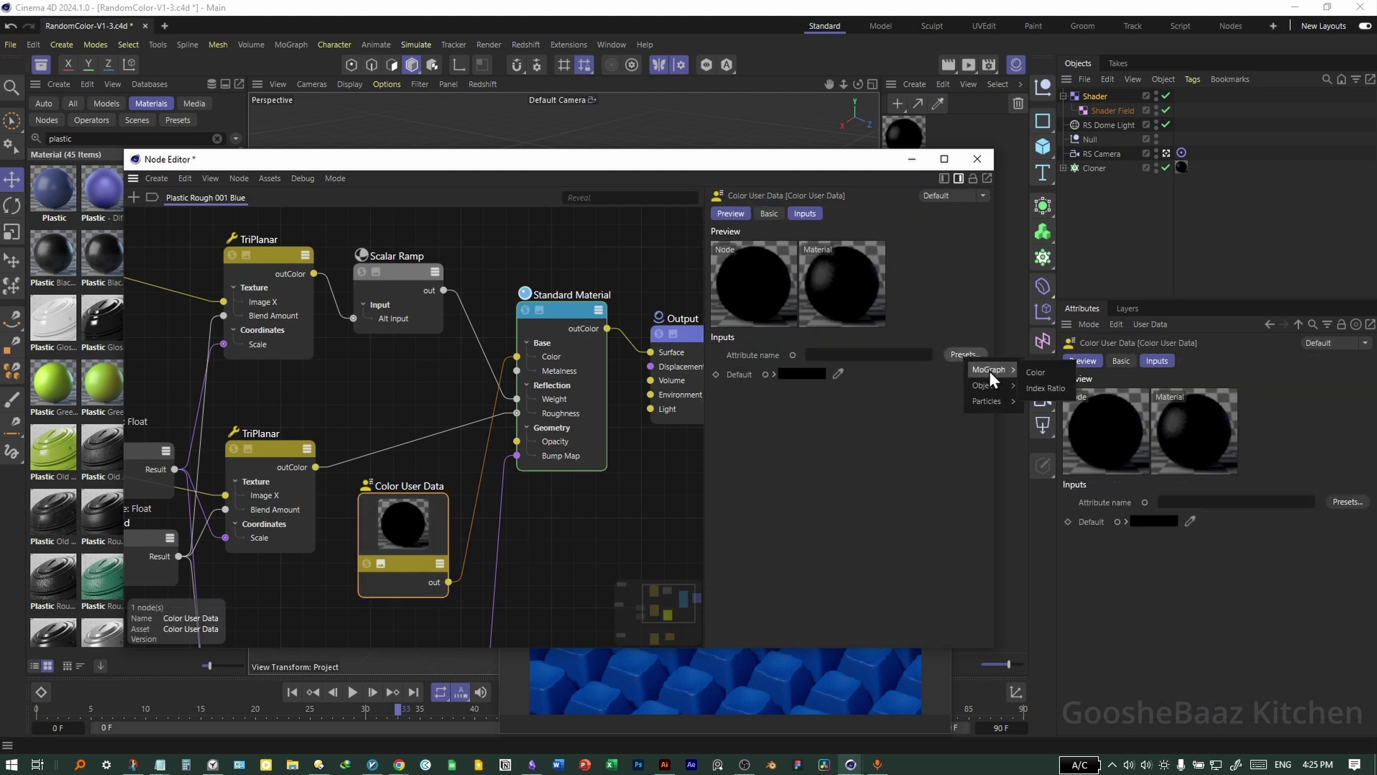
left_click(1051, 365)
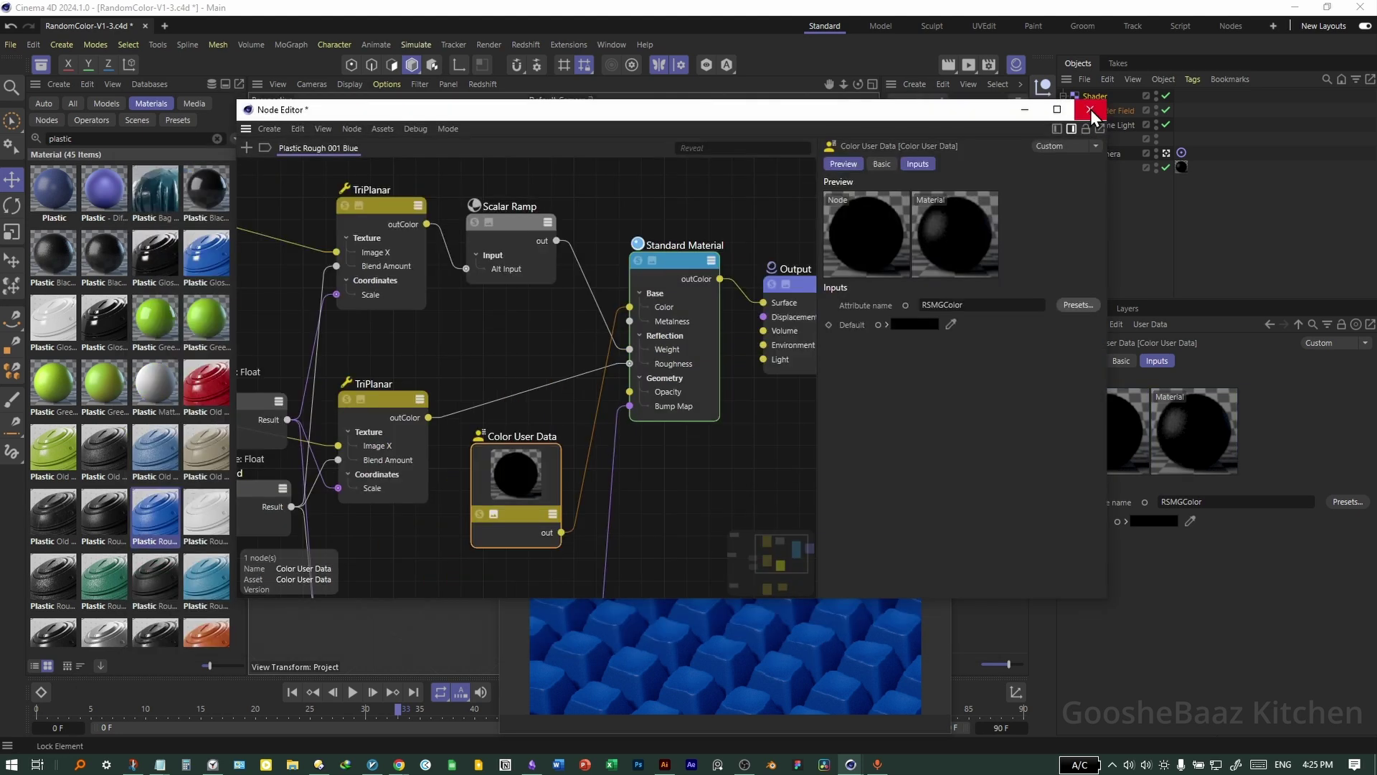
left_click(1090, 109)
left_click(533, 480)
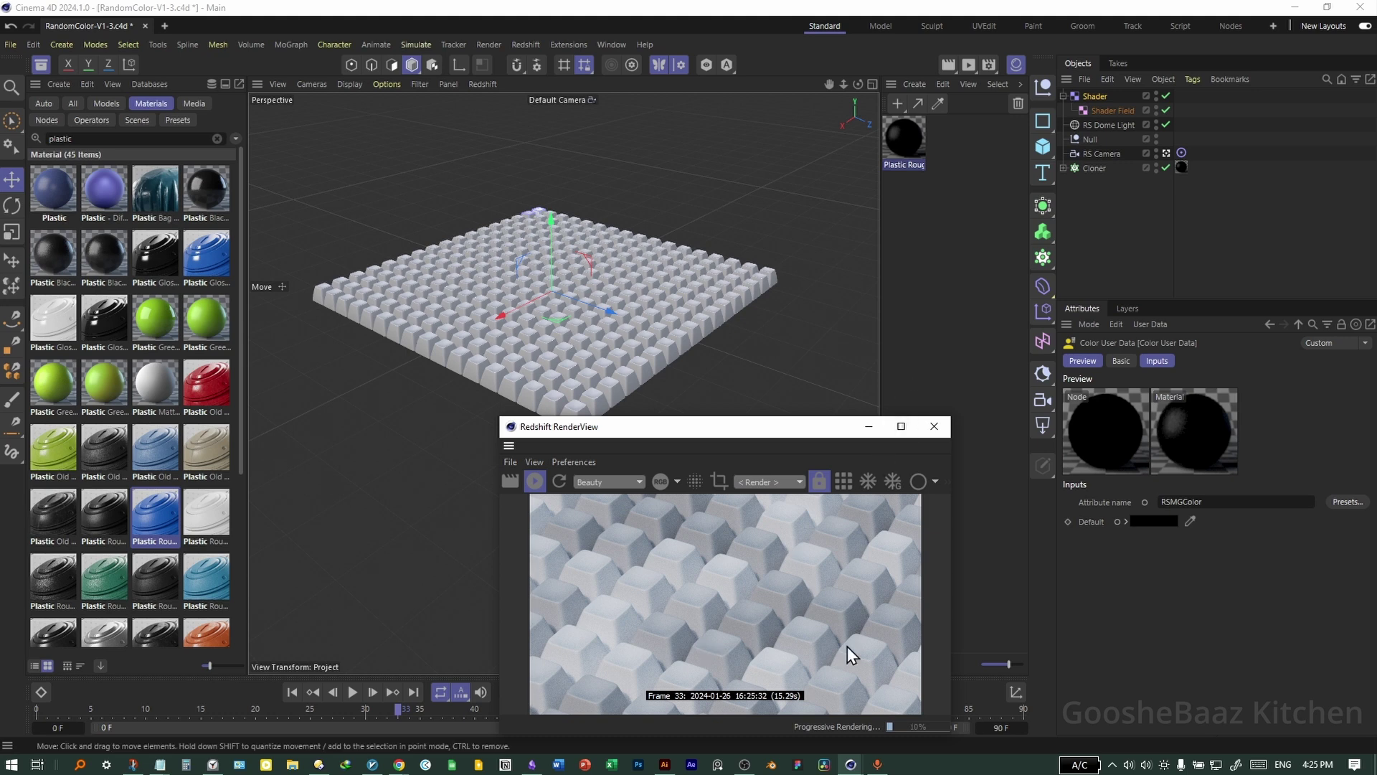
Step: Add a Colorizer modifier layer above the Shader Field in the Shader effector's fields
left_click(1101, 108)
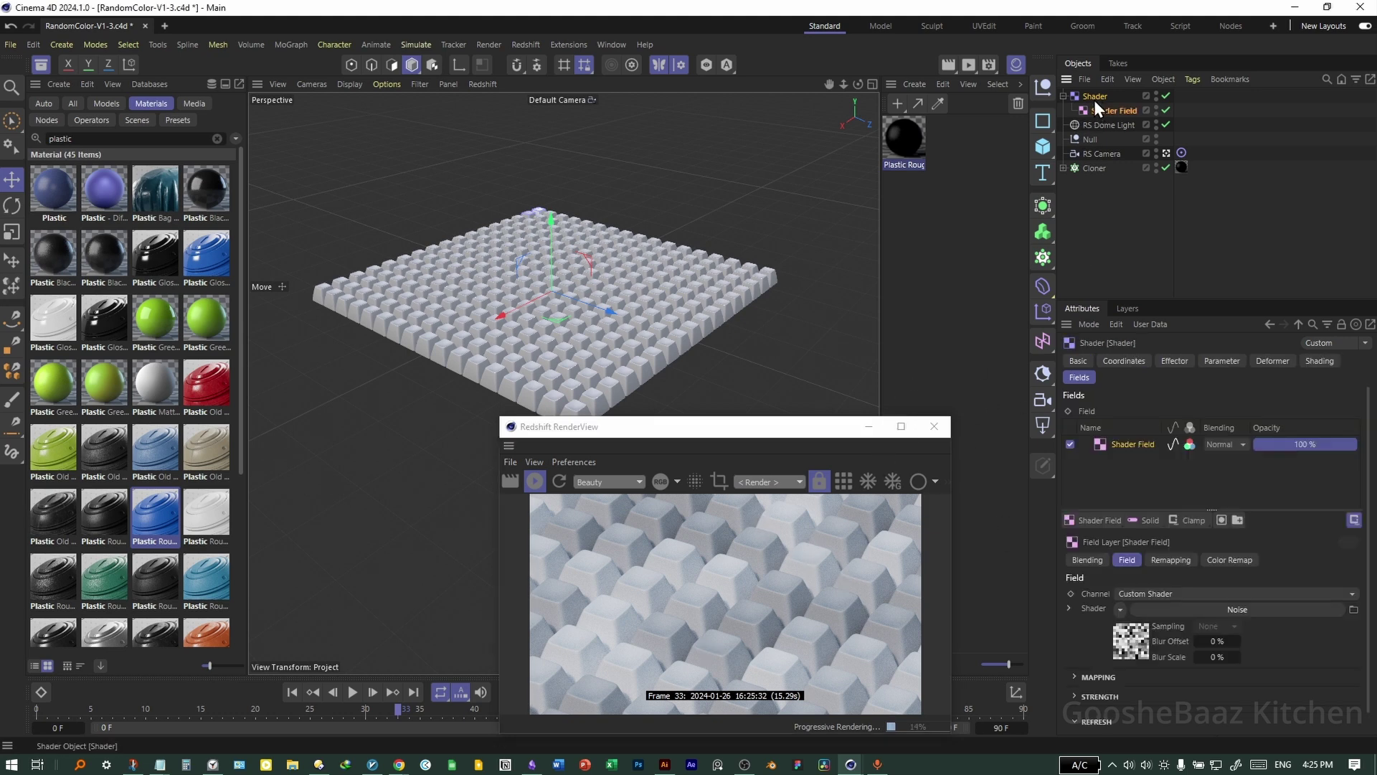
left_click(1193, 520)
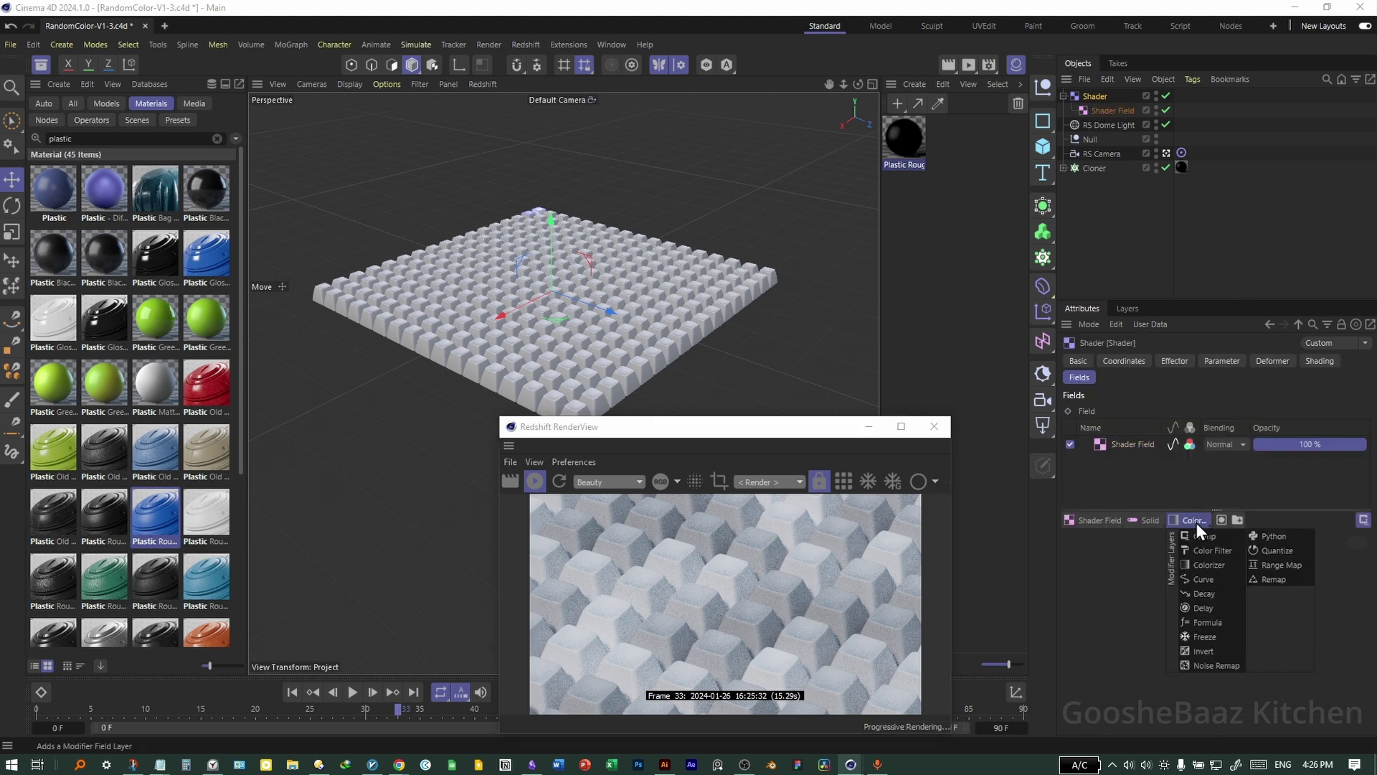
left_click(1210, 565)
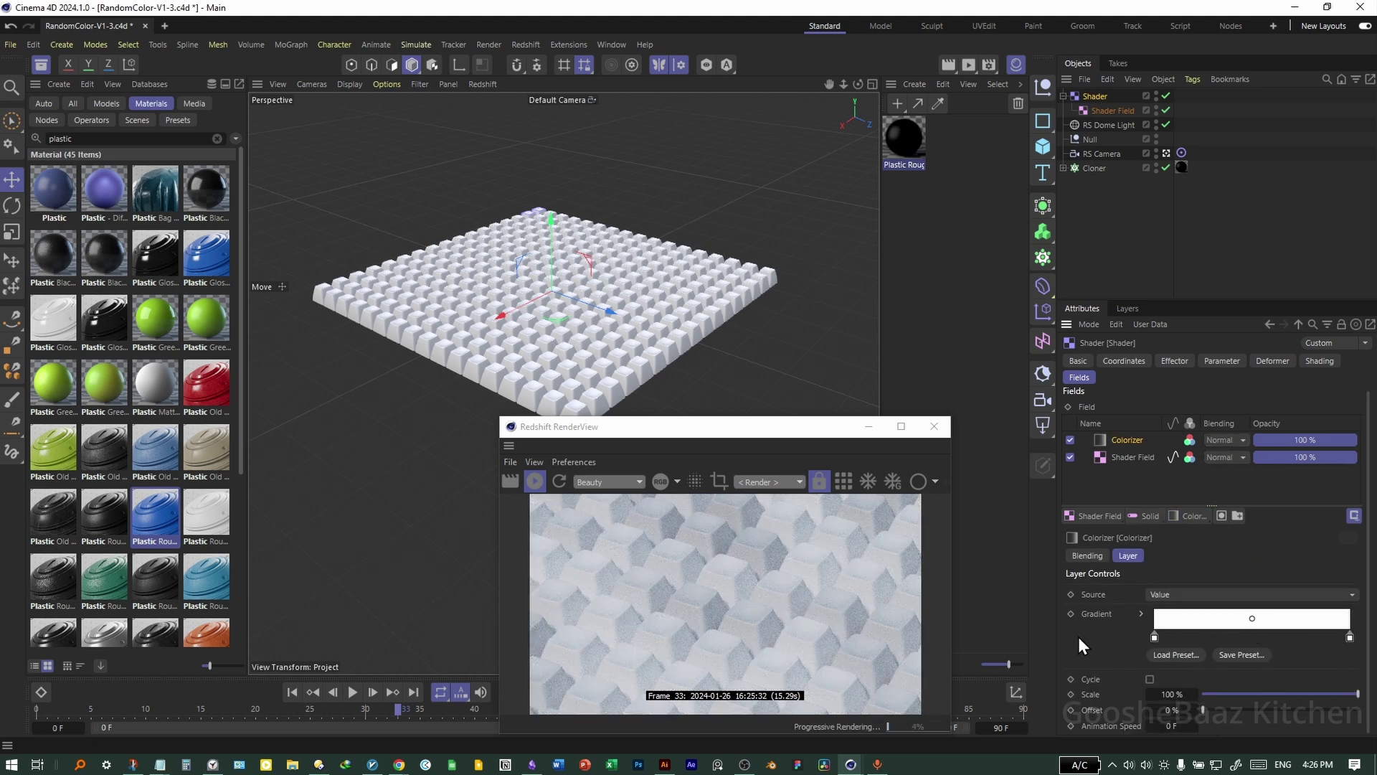
Step: Color the Colorizer gradient's first knot blue with hue 233° and its last knot magenta with hue 316° and saturation 89%
left_click(1141, 613)
left_click(1154, 477)
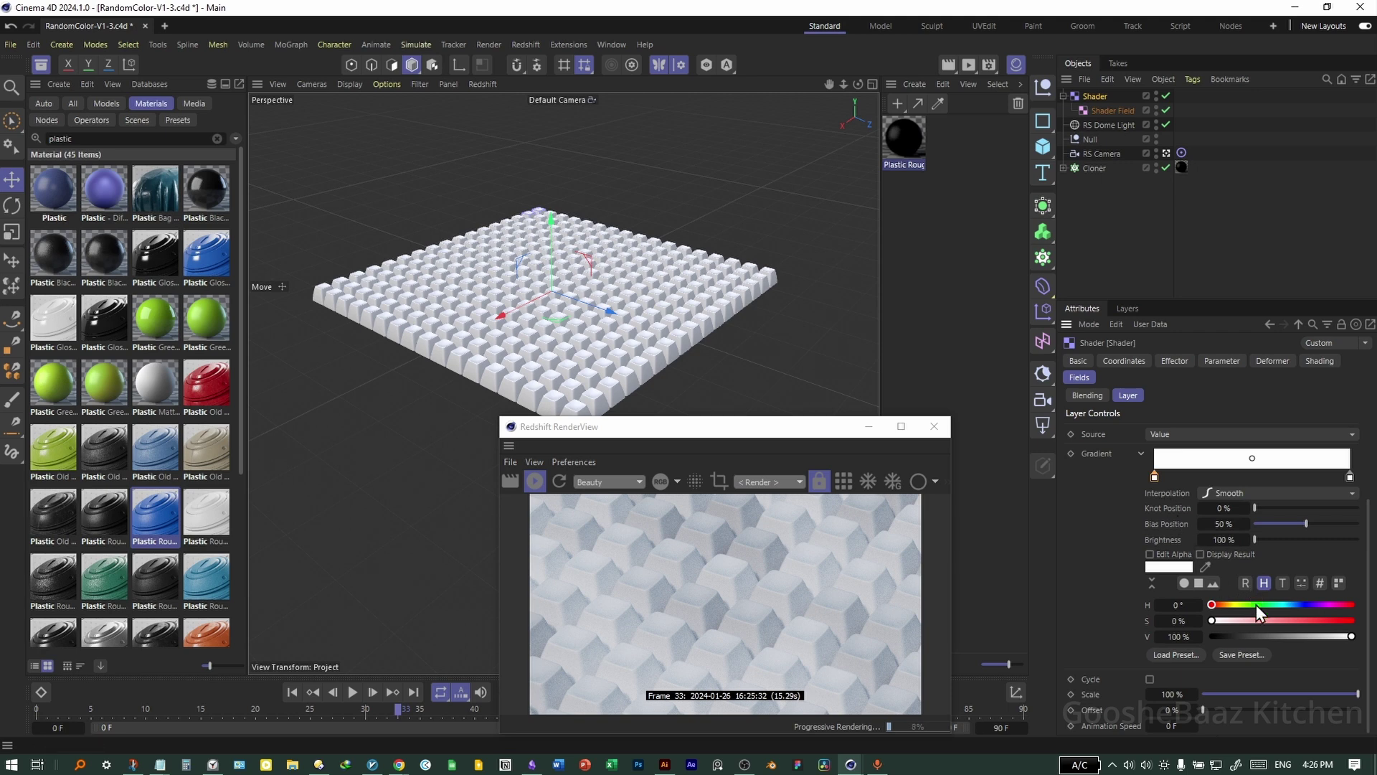
left_click(1300, 604)
left_click(1324, 620)
left_click(1349, 477)
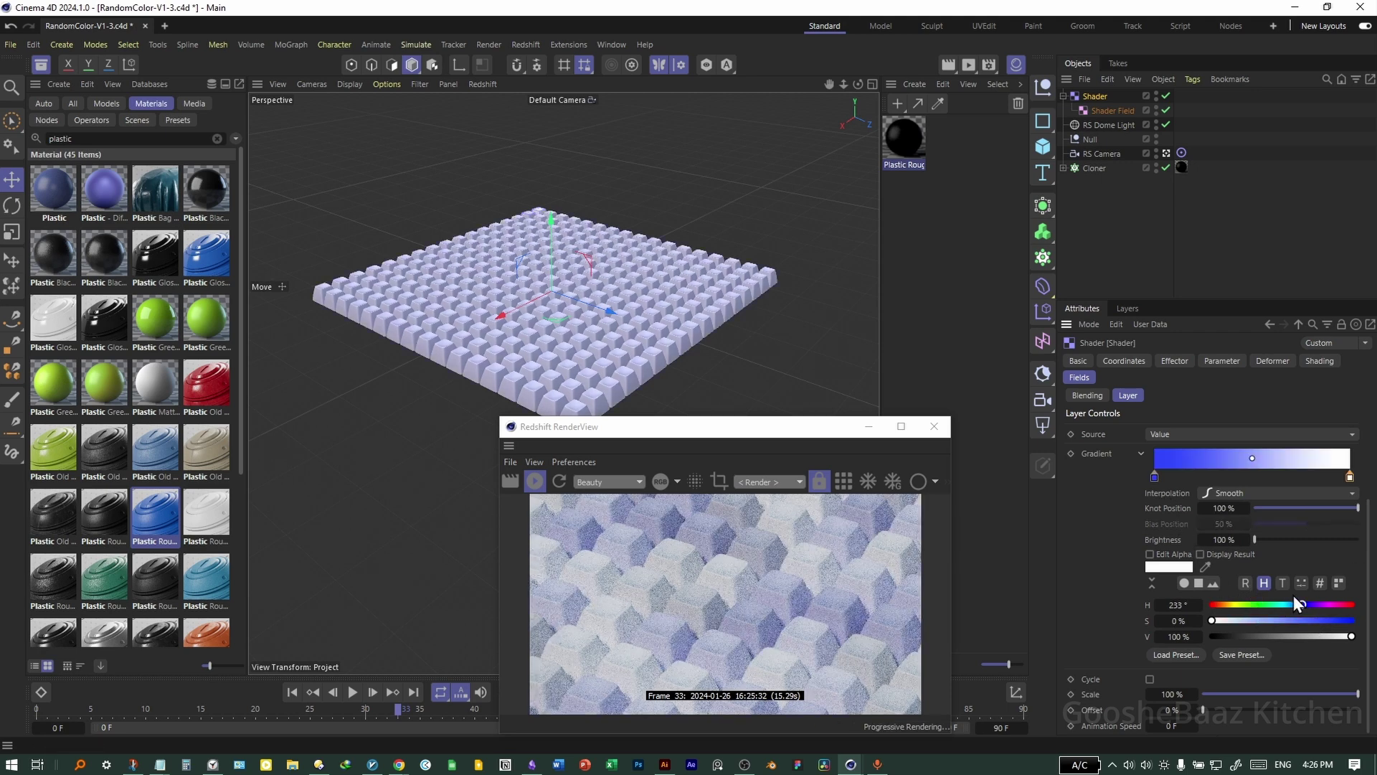
left_click(1335, 604)
left_click(1337, 620)
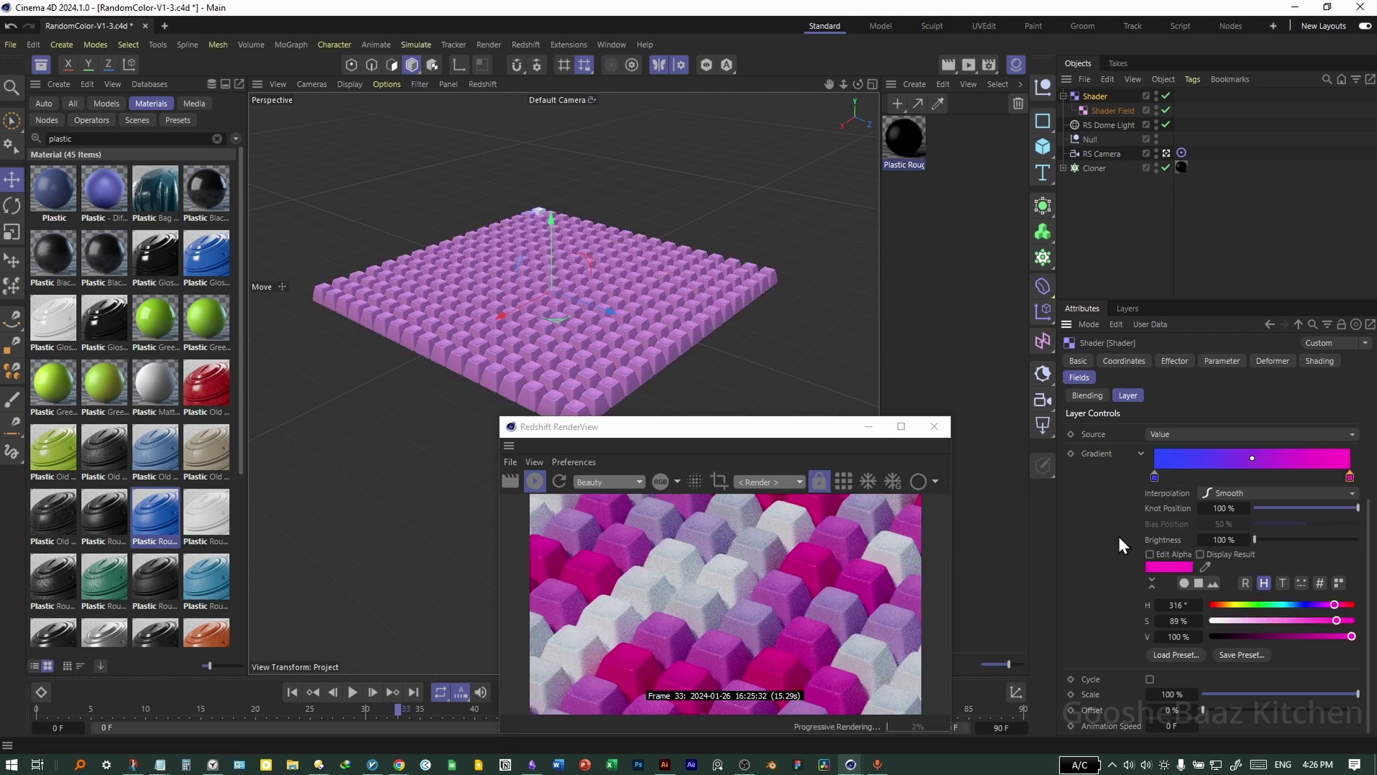
Step: Load the Scheme 5 gradient preset into the Colorizer, with its Scale at 3000% and Cycle enabled
left_click(1164, 655)
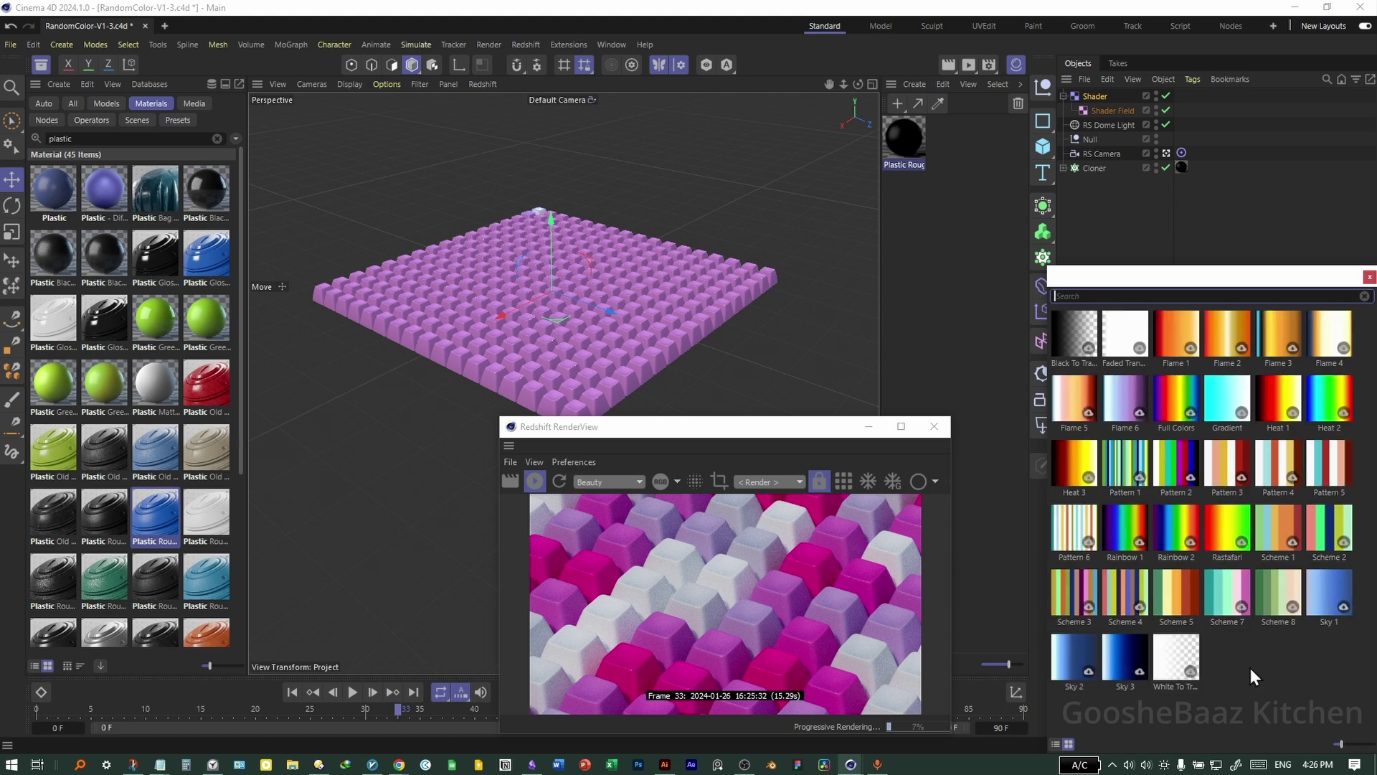
double_click(1177, 604)
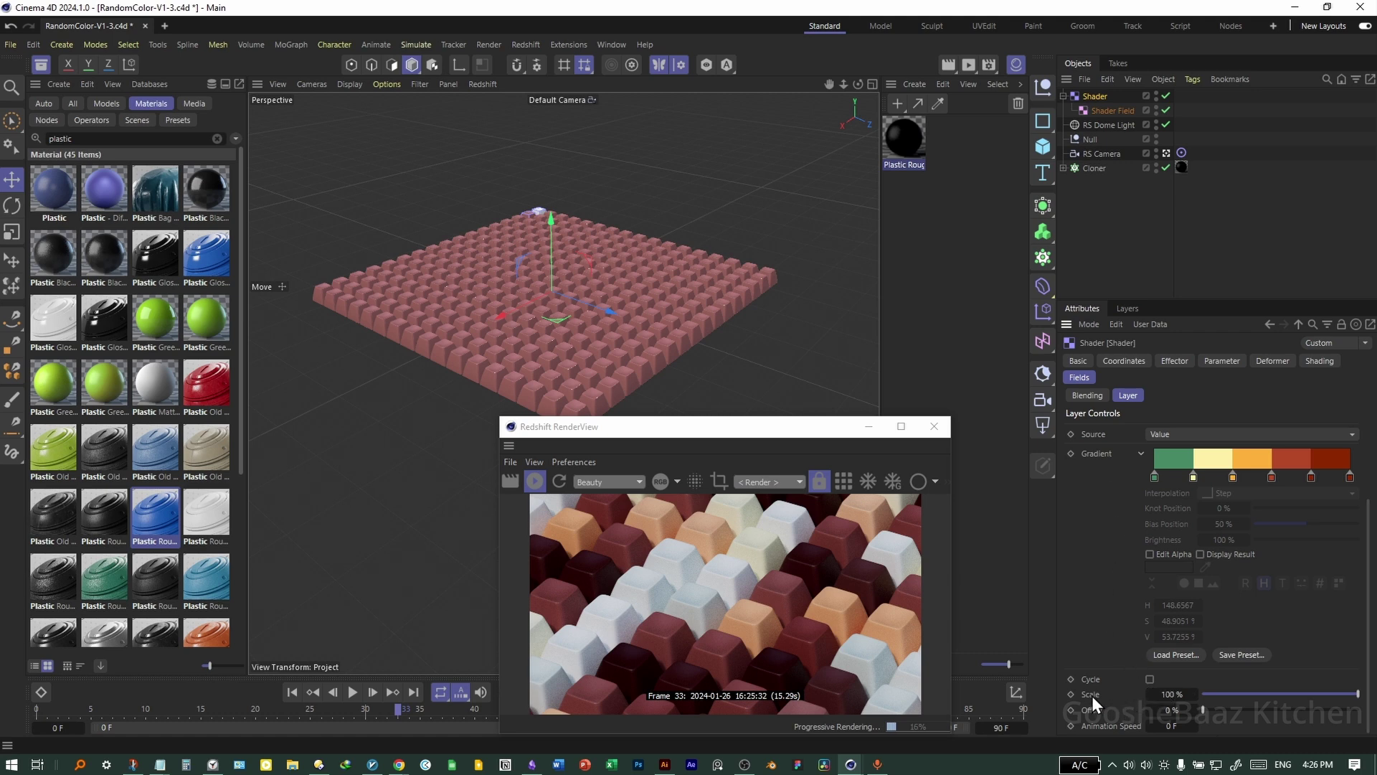
left_click(1169, 694)
type("3000")
key("Return")
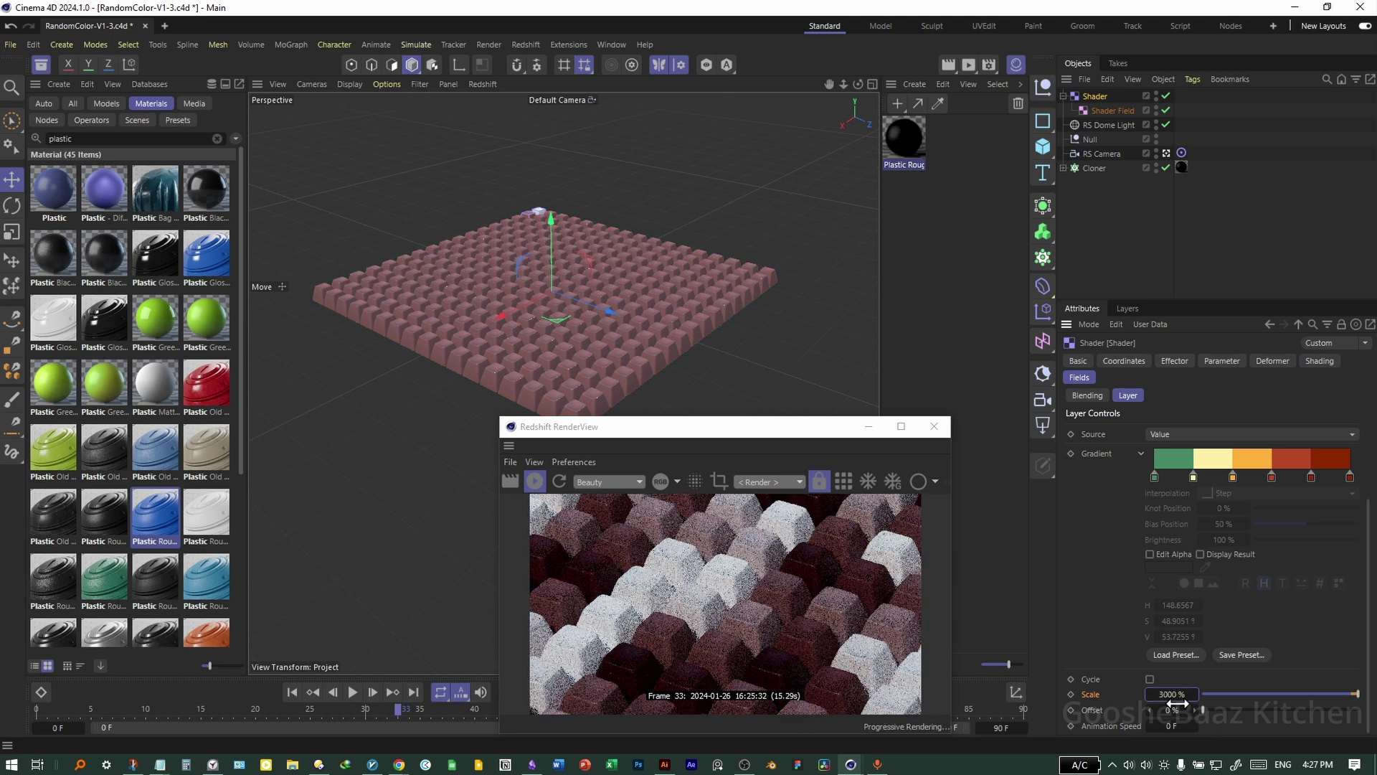
left_click(1150, 679)
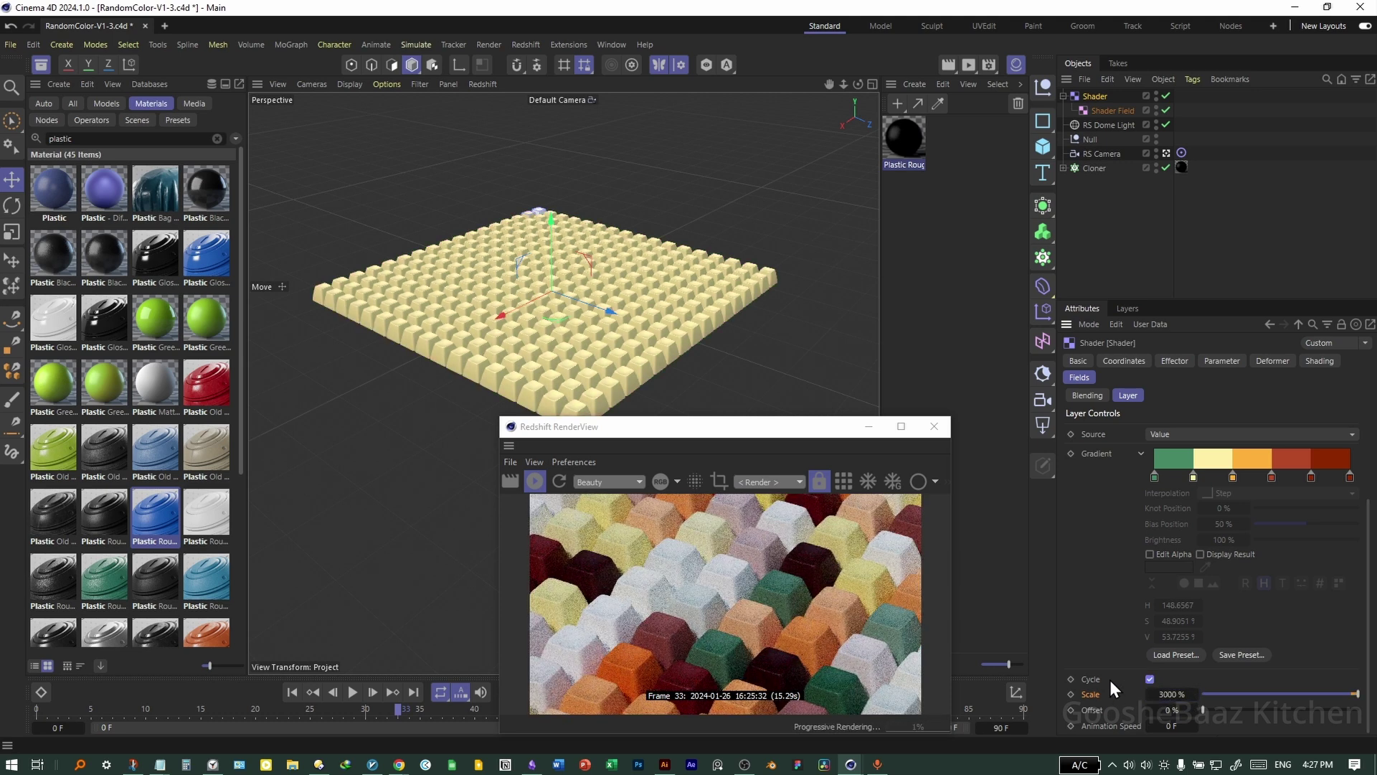
Step: Enlarge the Redshift RenderView to inspect the keycap colors up close, and close it
left_click_drag(815, 433, 909, 147)
left_click_drag(597, 449, 323, 685)
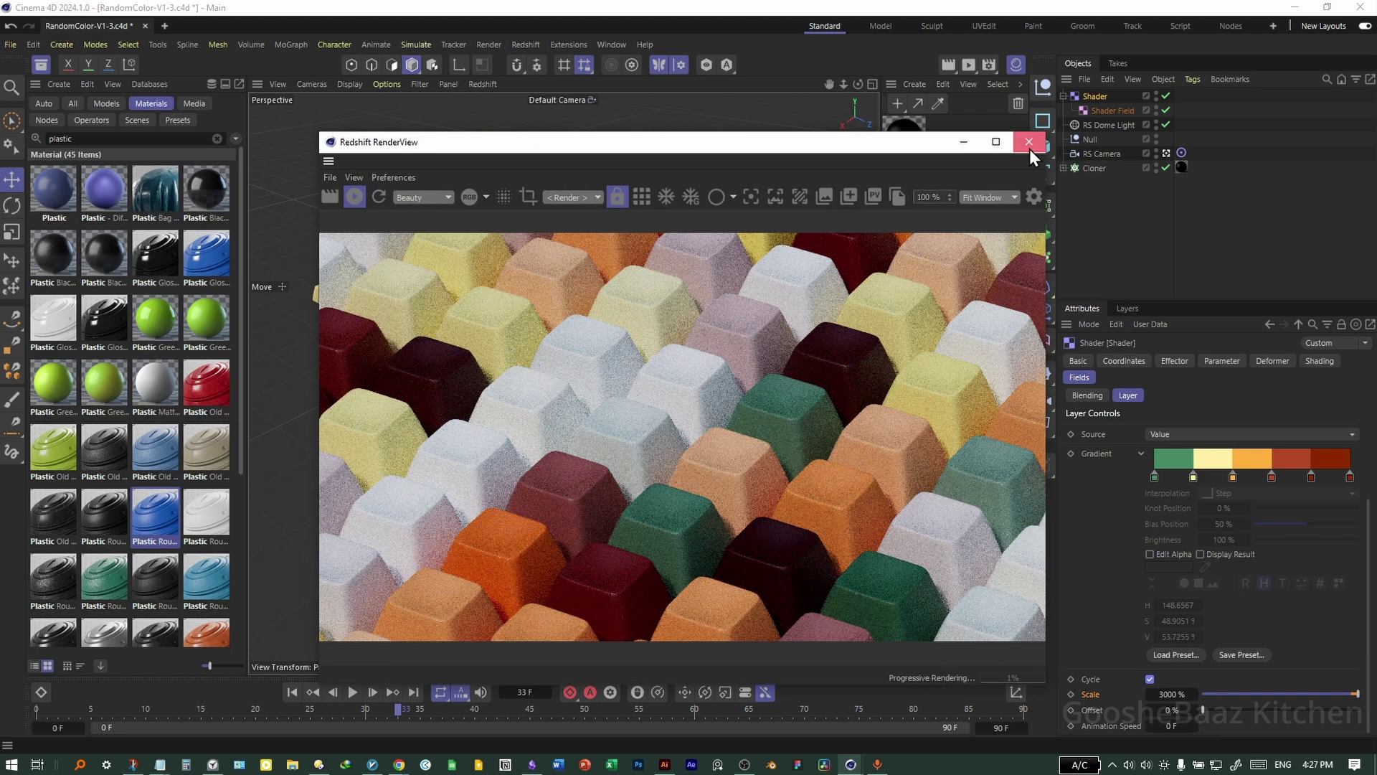
left_click(1028, 142)
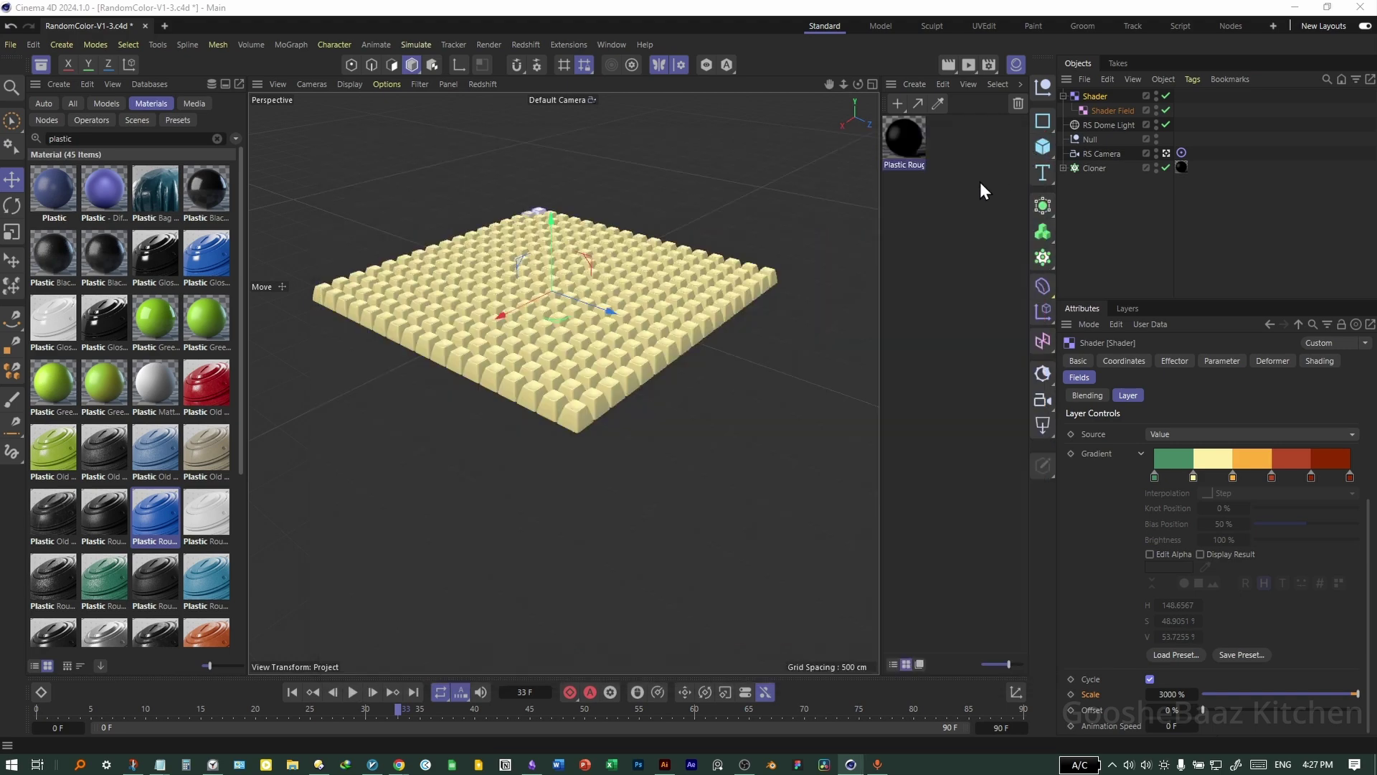
Step: Render the current frame to the Picture Viewer and save it as the PNG still image RandomColor-V1-3 on the Desktop
left_click(966, 70)
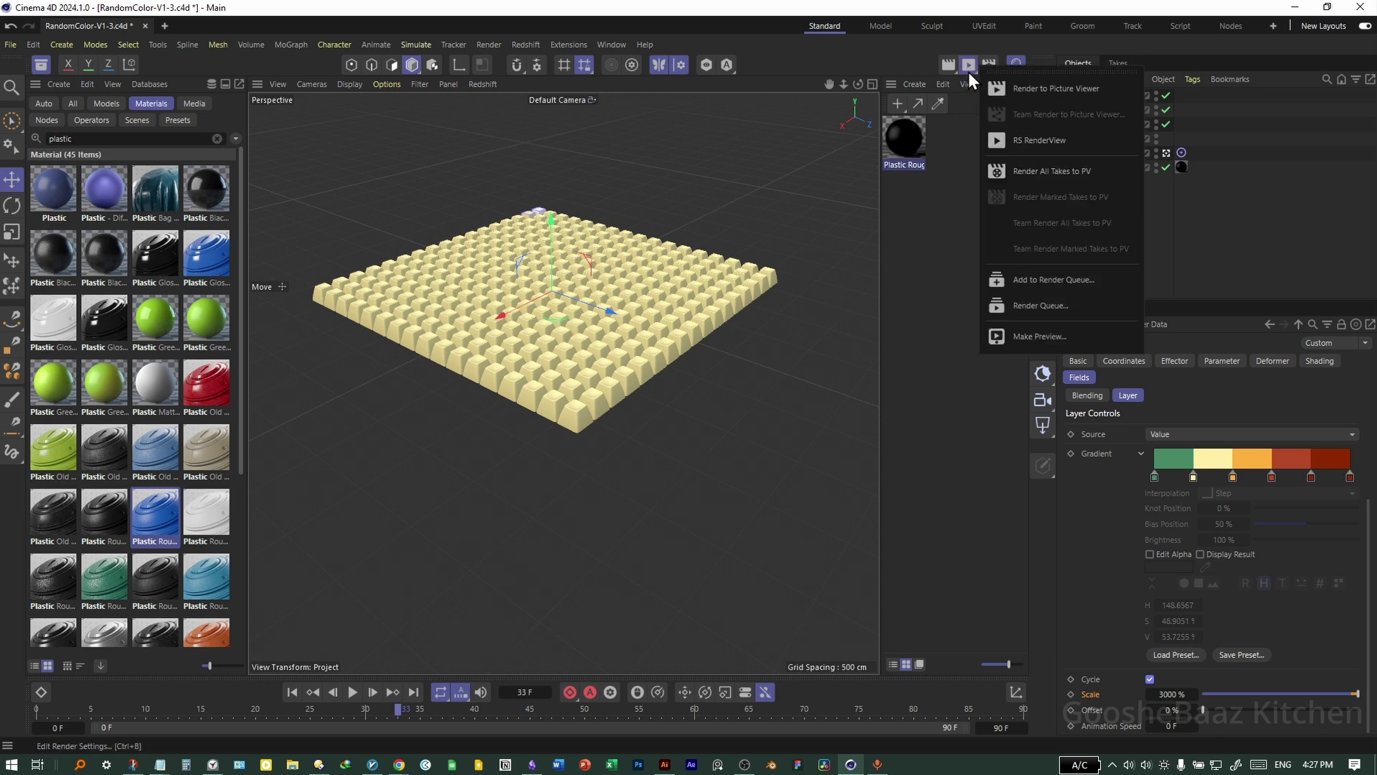
left_click(1051, 89)
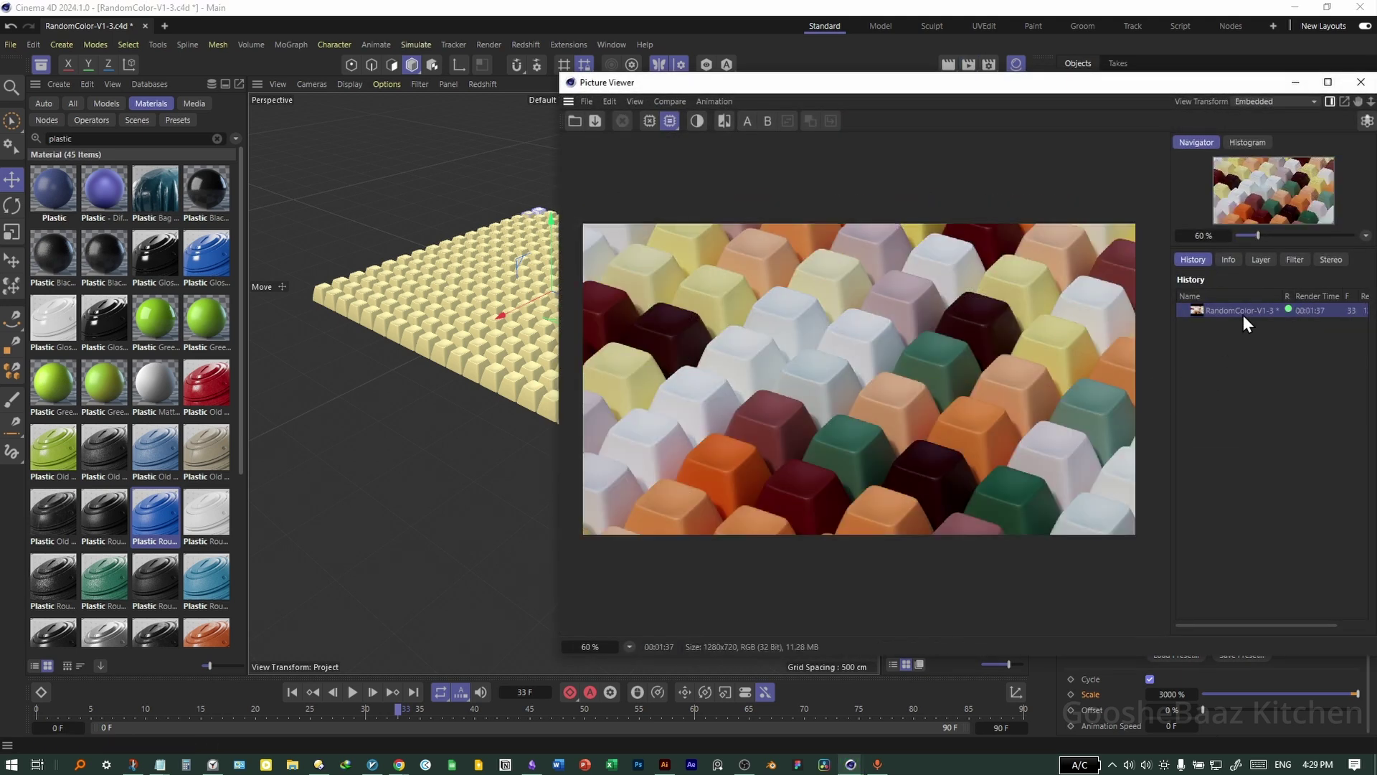
right_click(1242, 316)
left_click(1100, 510)
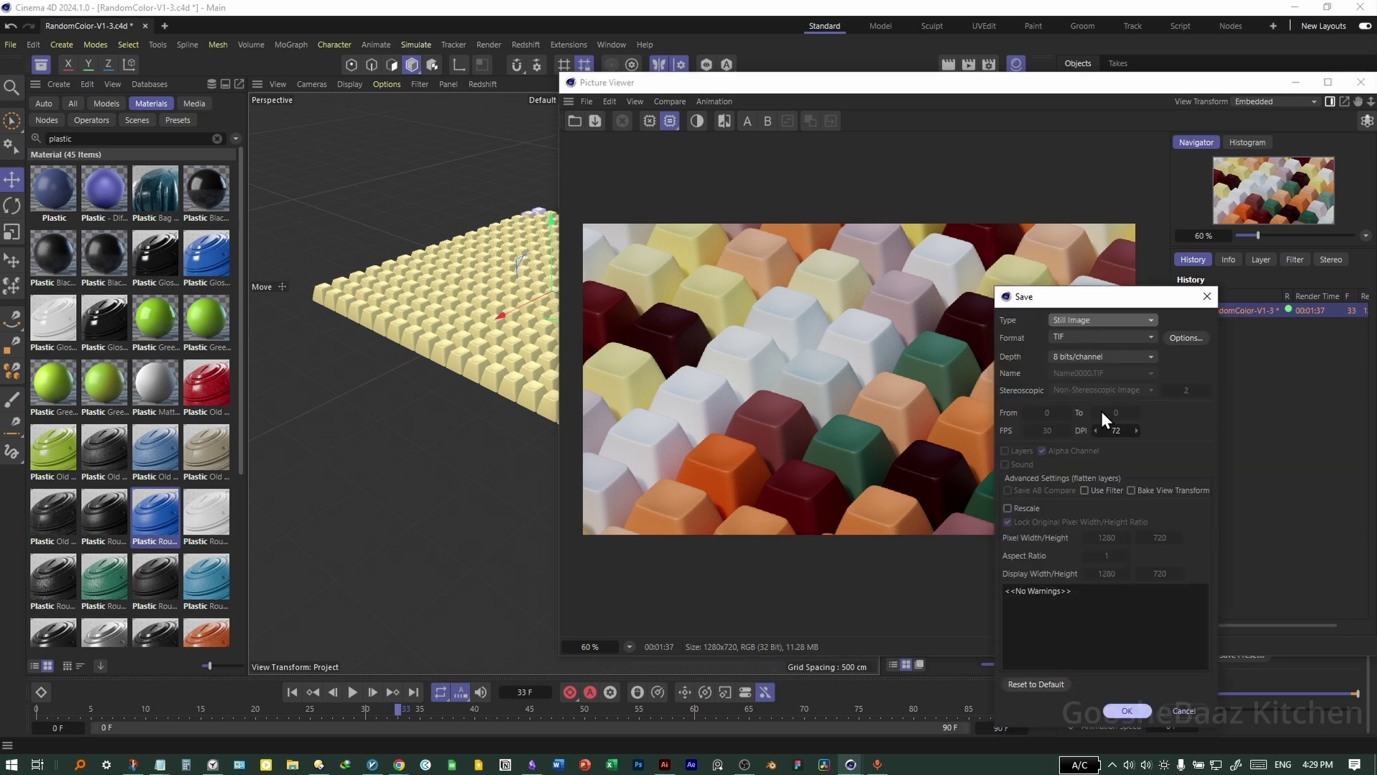
left_click(1091, 337)
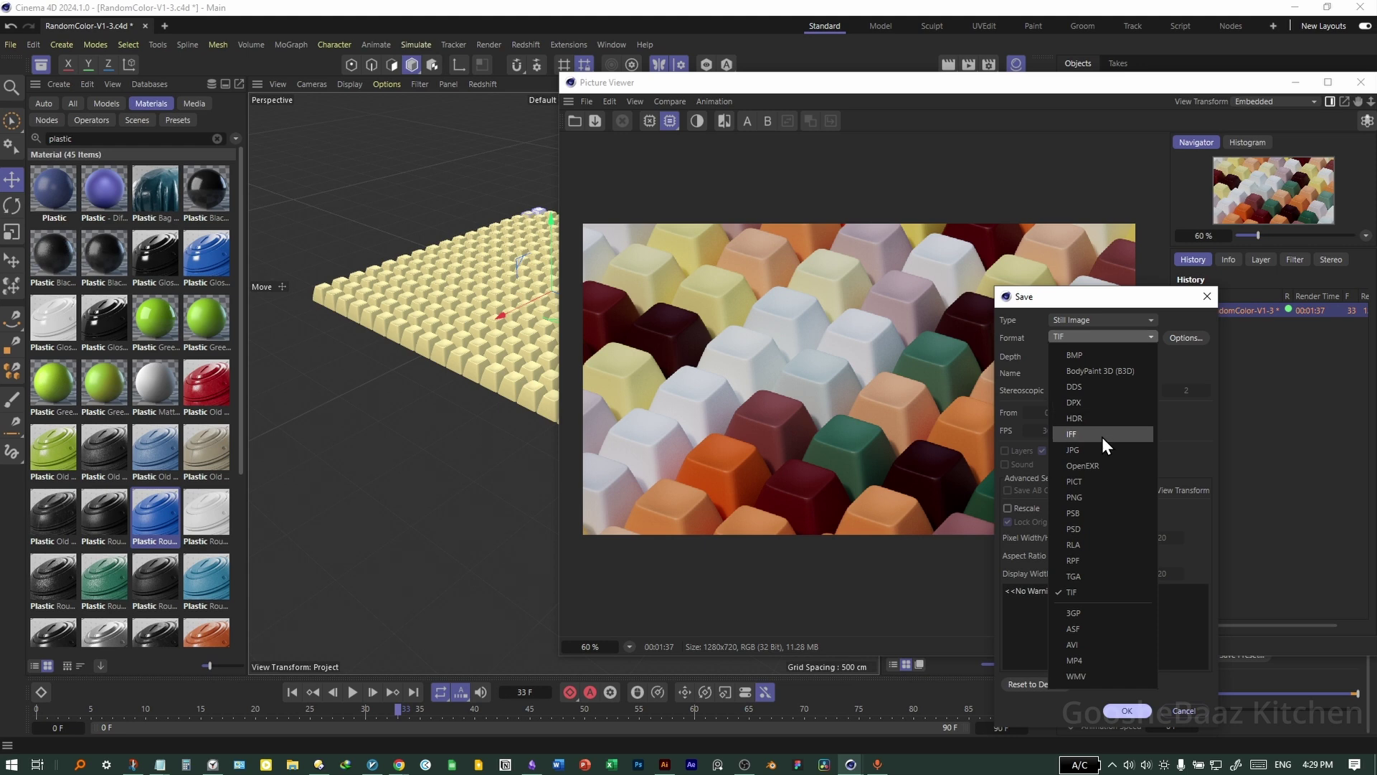
left_click(1100, 497)
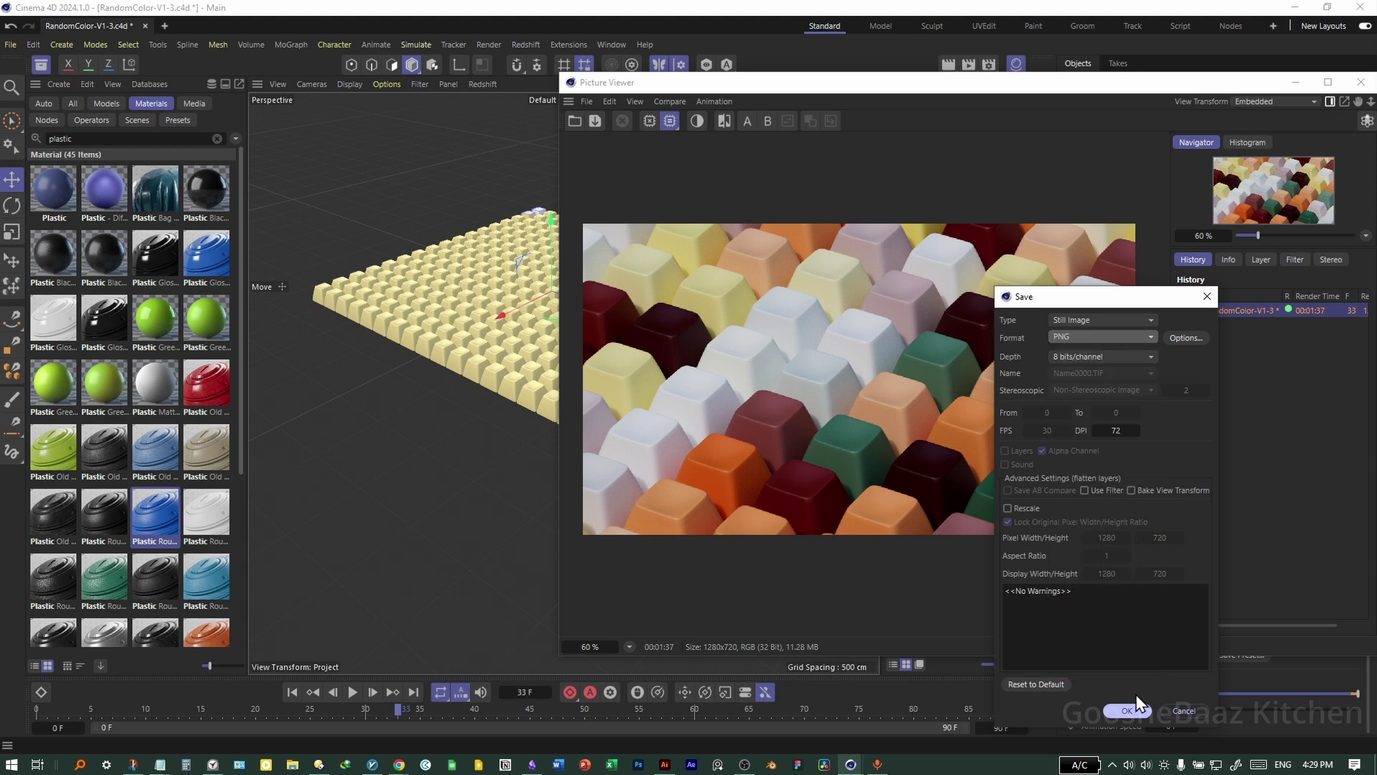
left_click(1127, 710)
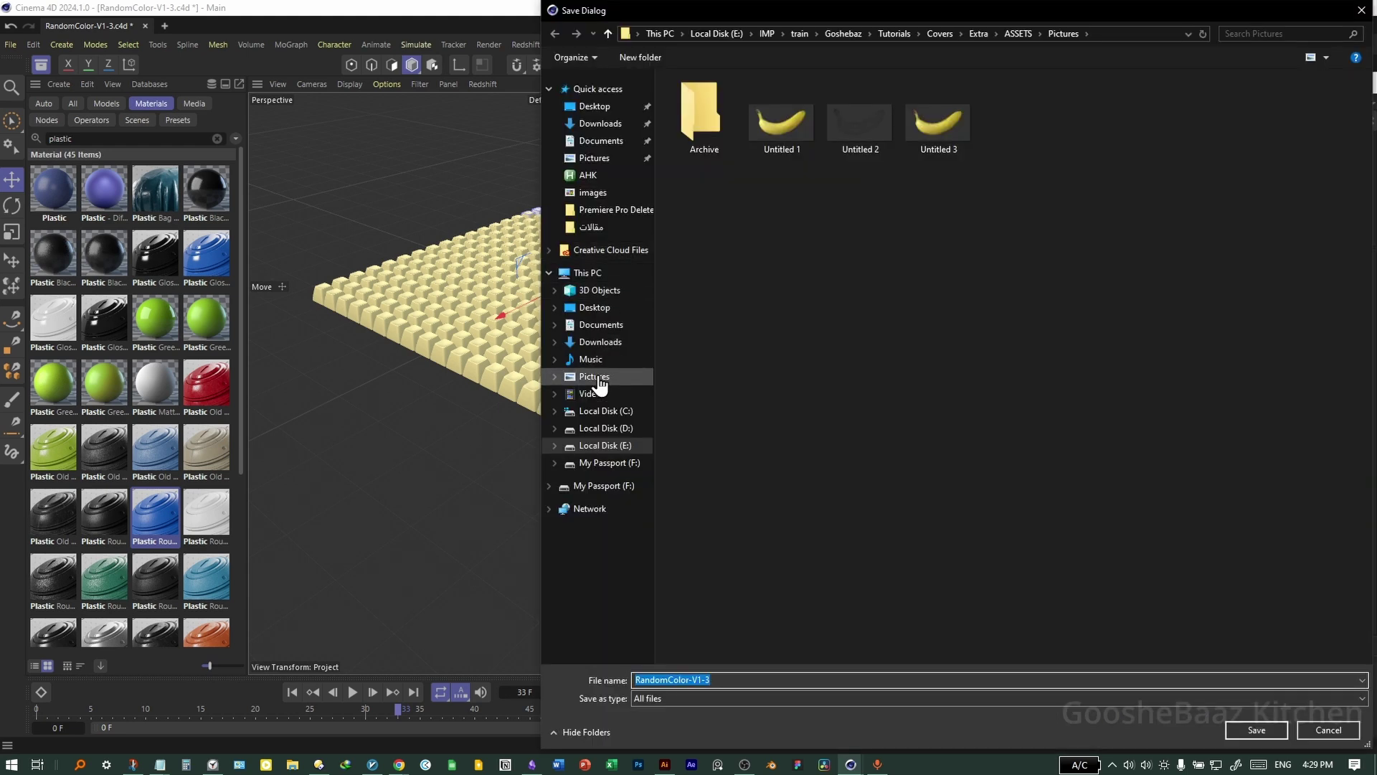
left_click(601, 308)
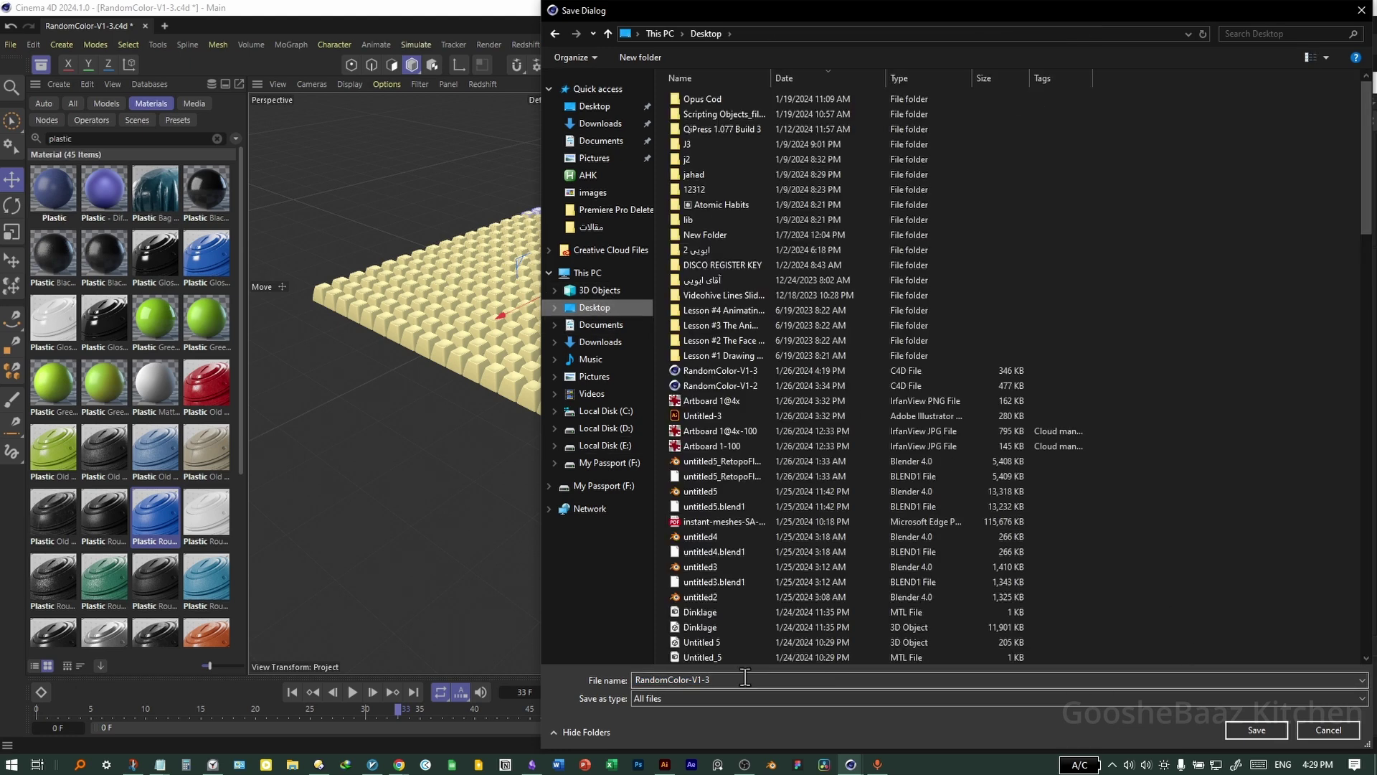
left_click(1257, 730)
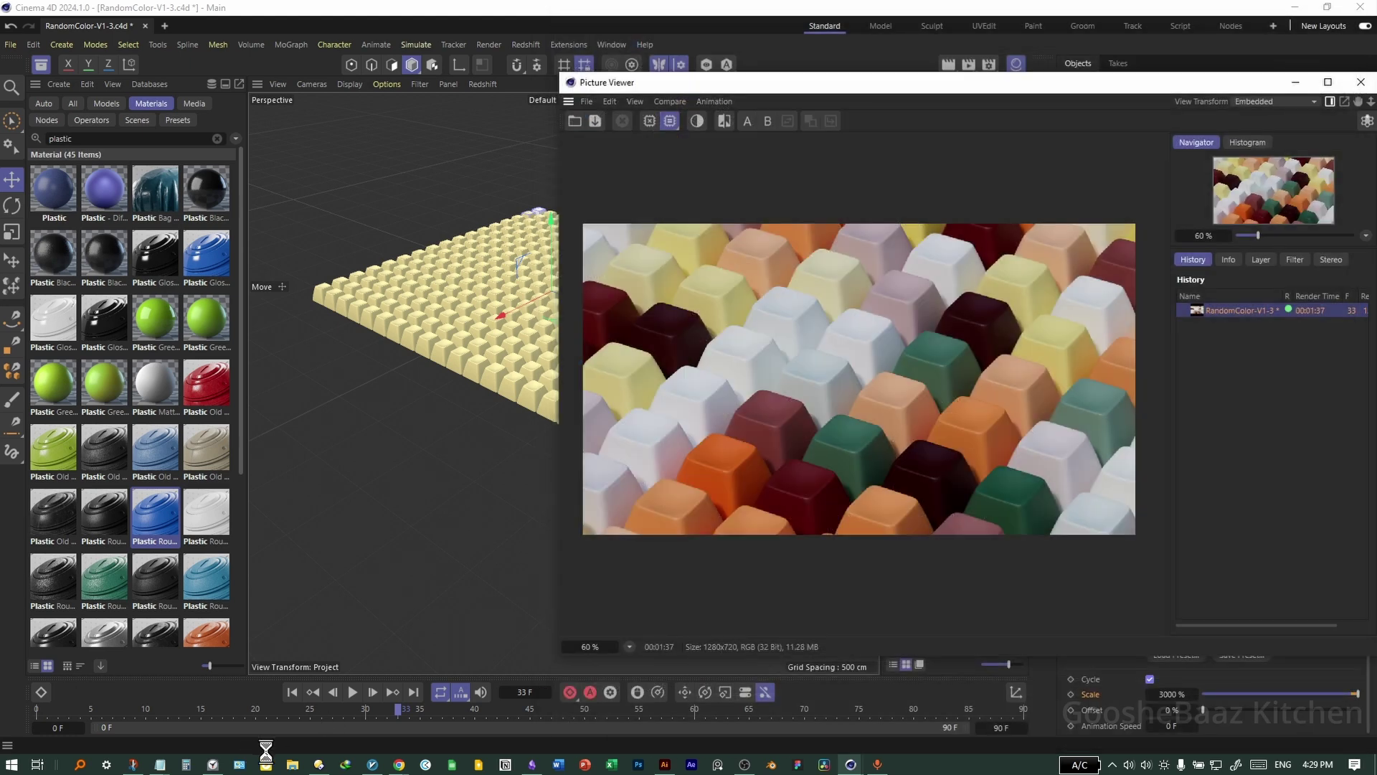
Step: Open the saved RandomColor-V1-3.png in IrfanView to examine the final keycap render
left_click_drag(678, 470, 1036, 1)
double_click(816, 316)
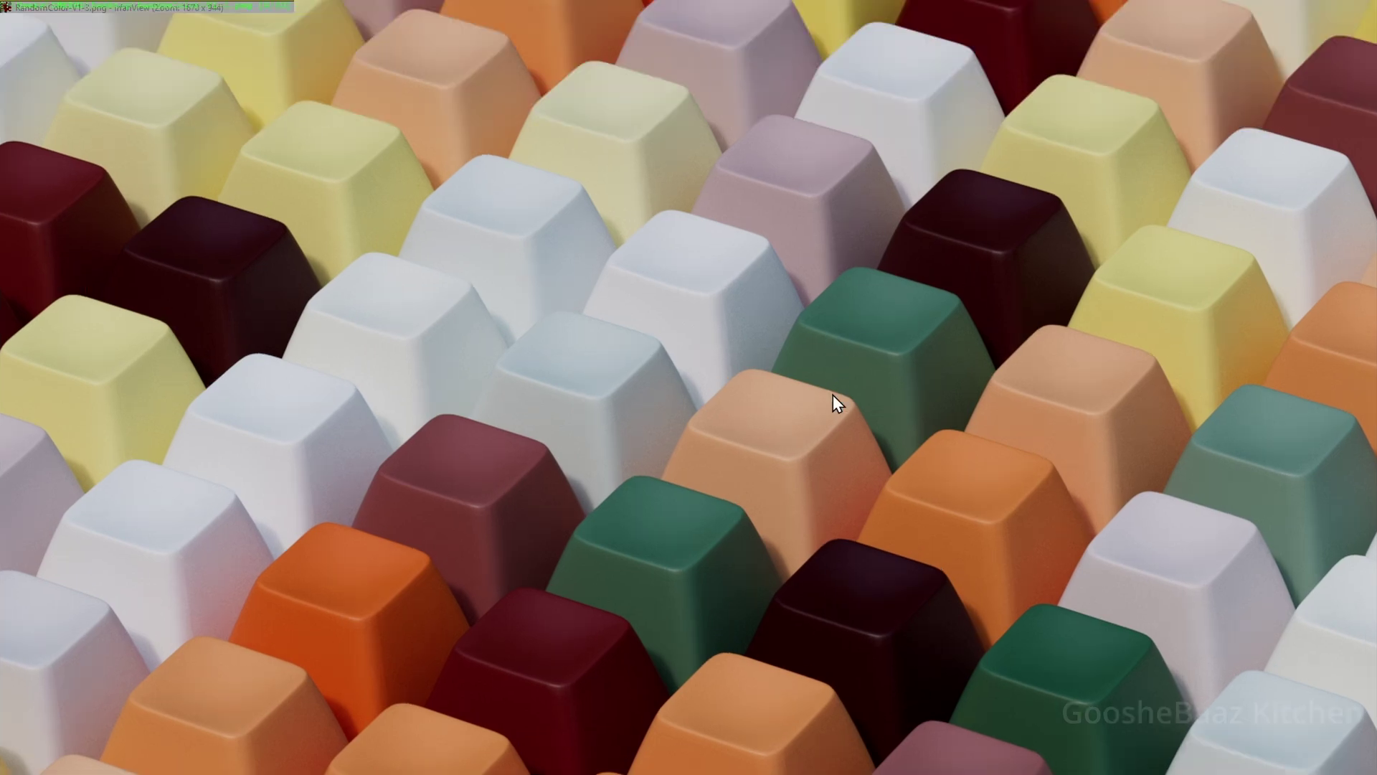